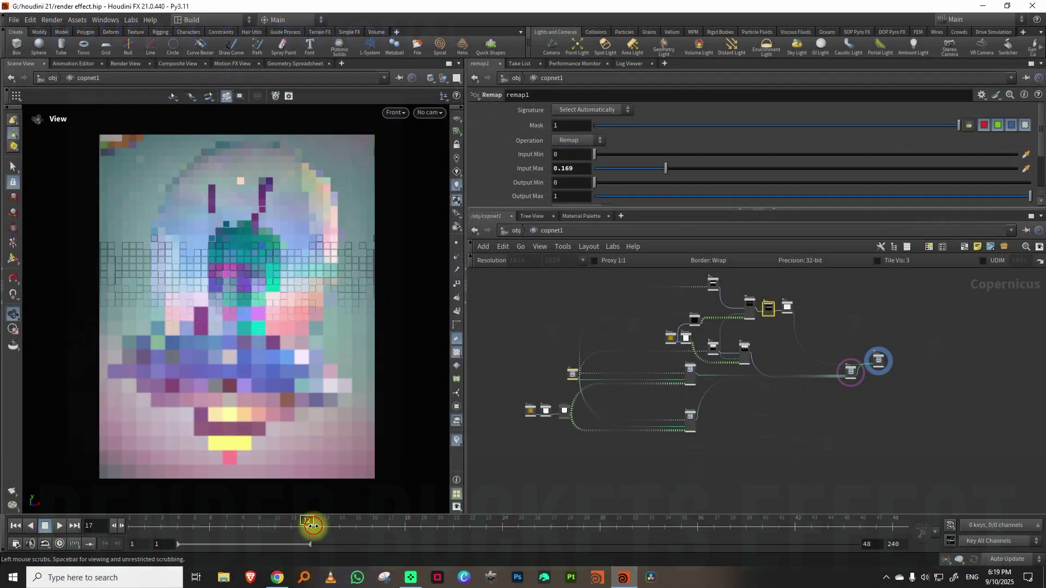
- Scrub the timeline from frame 17 to frame 25 to preview the finished render bucket effect
drag(311, 525, 405, 526)
drag(476, 530, 518, 526)
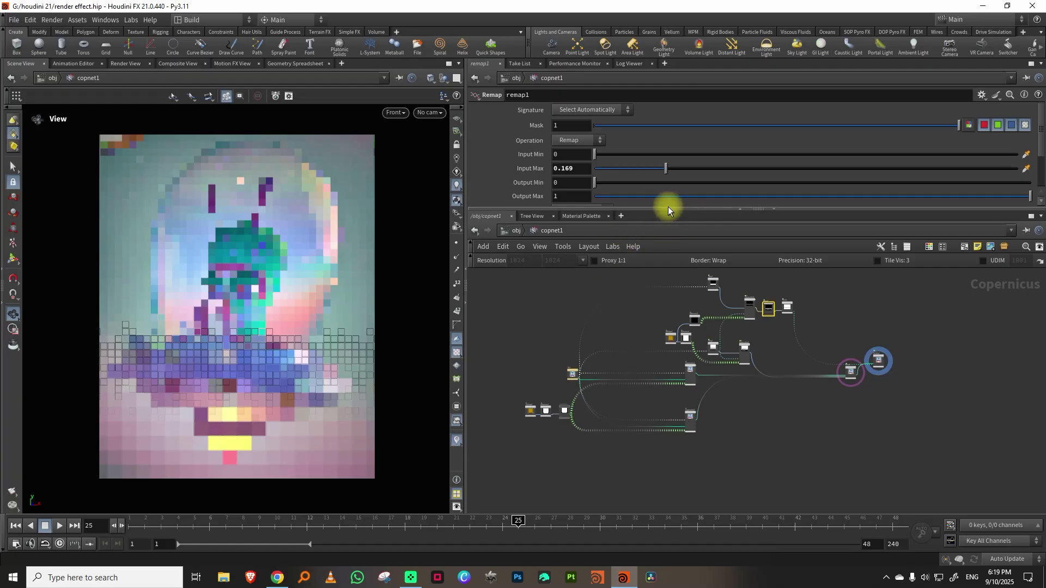
- Add a Scatter Shapes node in an empty area of the Copernicus network and display its output
drag(668, 208, 668, 166)
scroll(640, 374, up, 5)
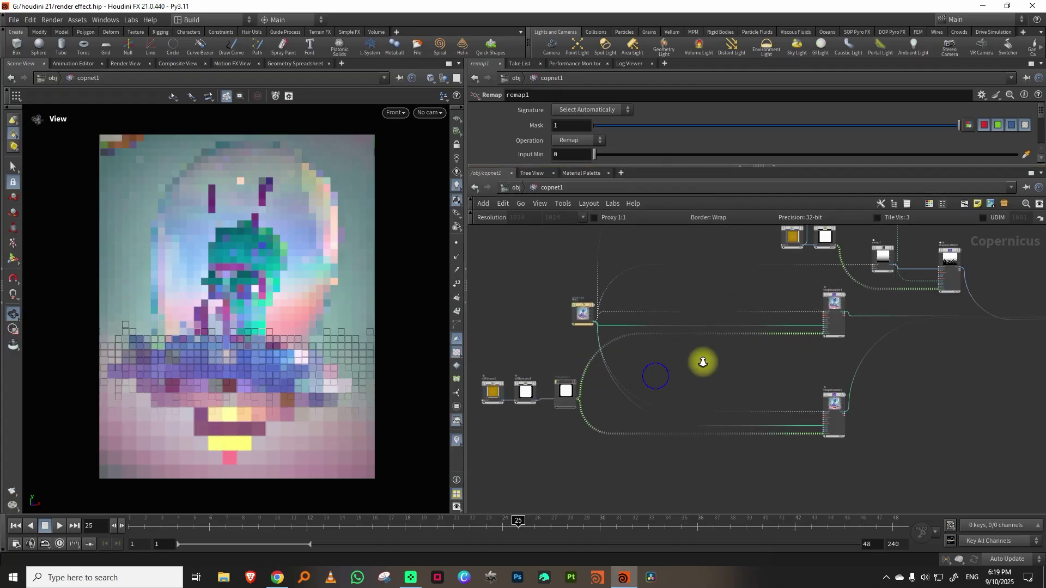
key(Tab)
text(scat)
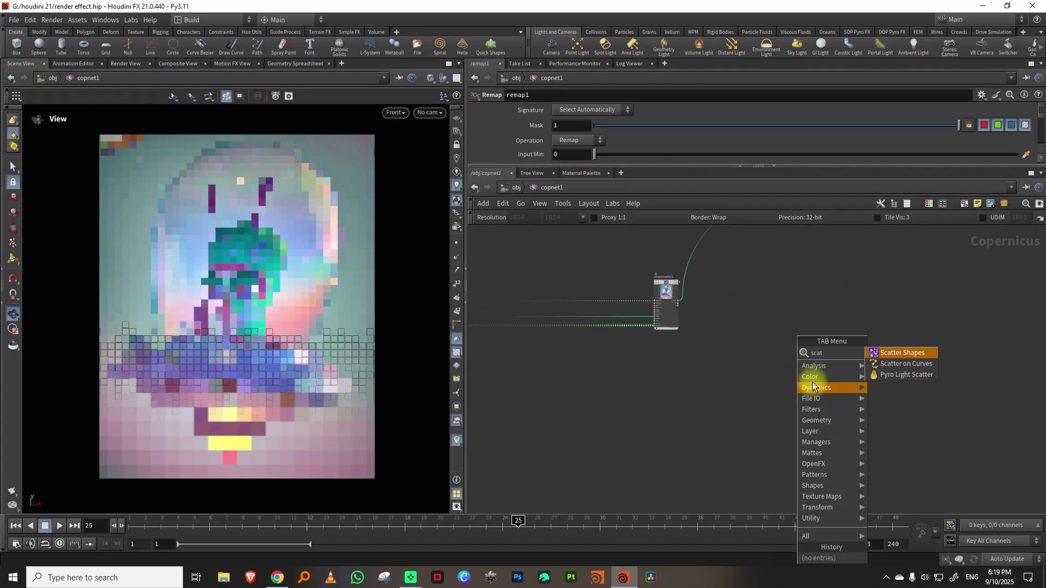
click(904, 353)
click(736, 422)
scroll(770, 433, up, 3)
scroll(810, 361, up, 2)
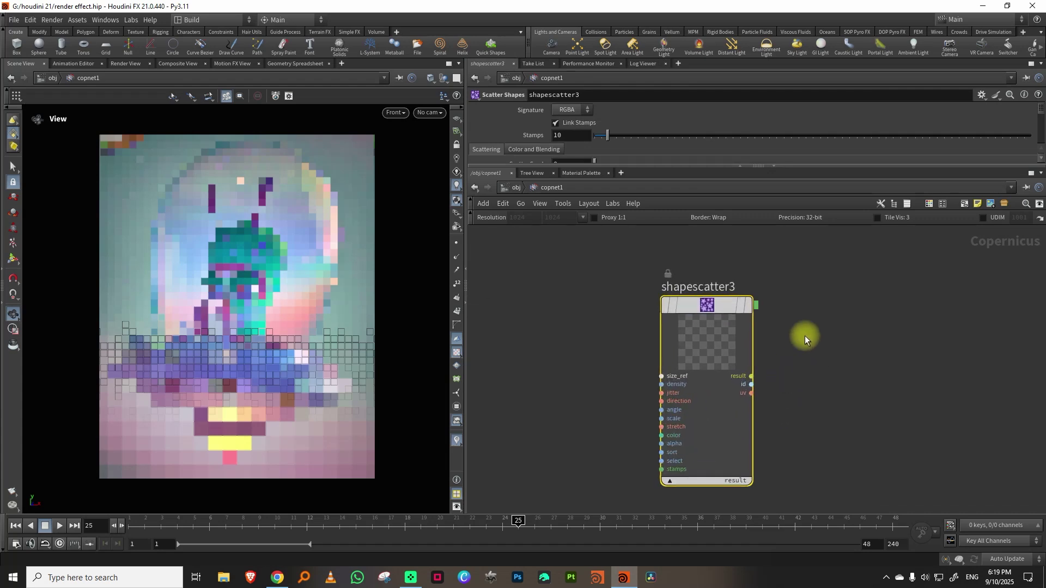
click(746, 305)
scroll(904, 355, down, 2)
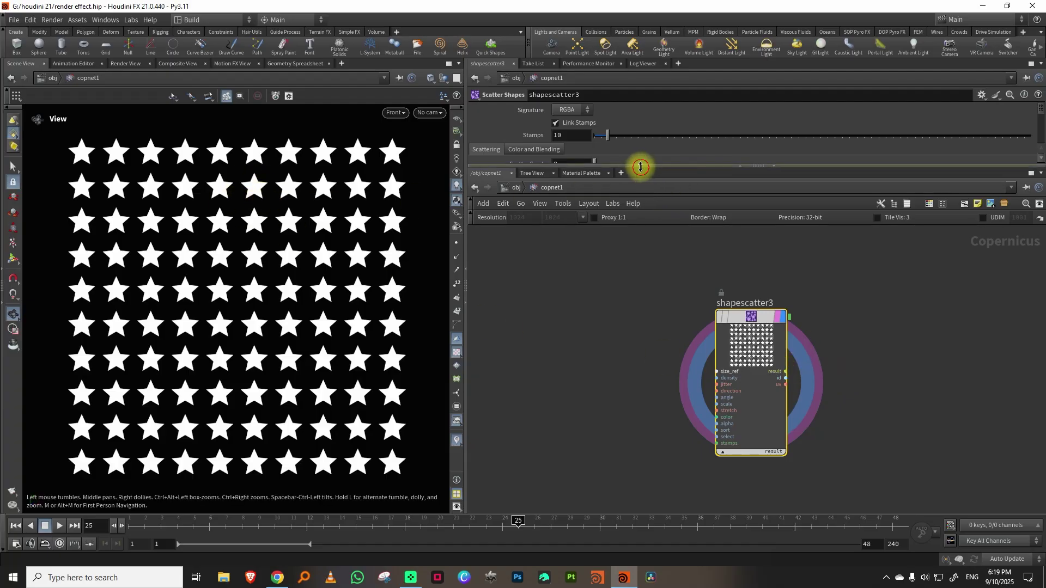
- Set the scatter's scale mode to Variance, with a tile scale of 1.128 and a scale variance of 0.38
drag(640, 167, 626, 278)
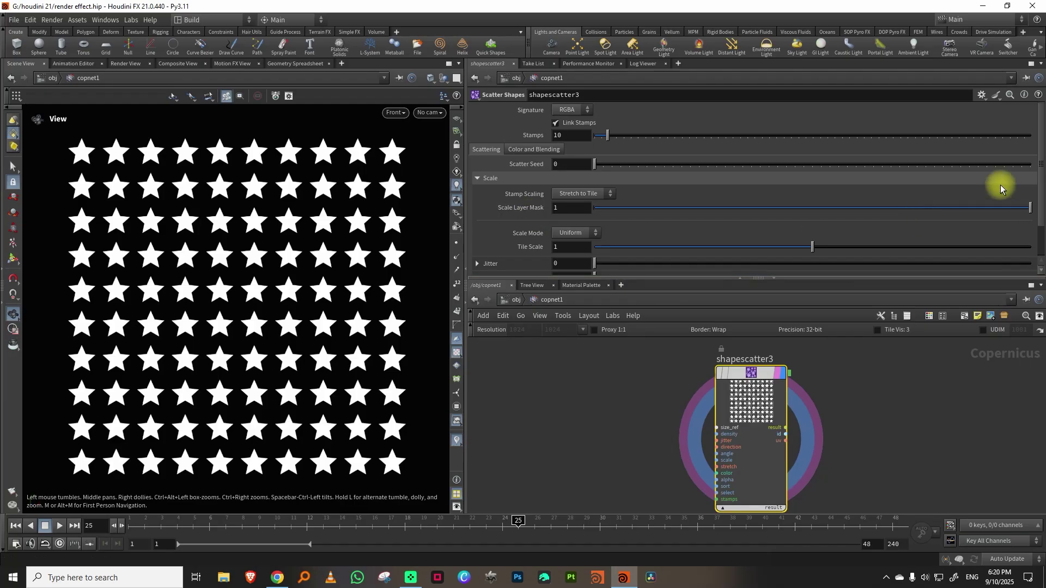
scroll(957, 204, down, 2)
drag(841, 212, 878, 224)
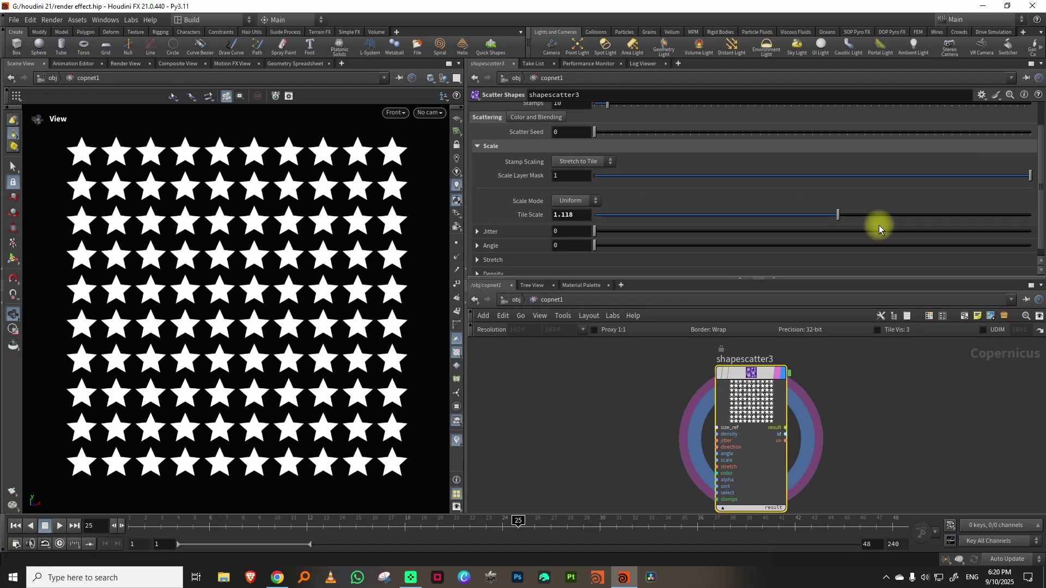
click(570, 201)
click(579, 224)
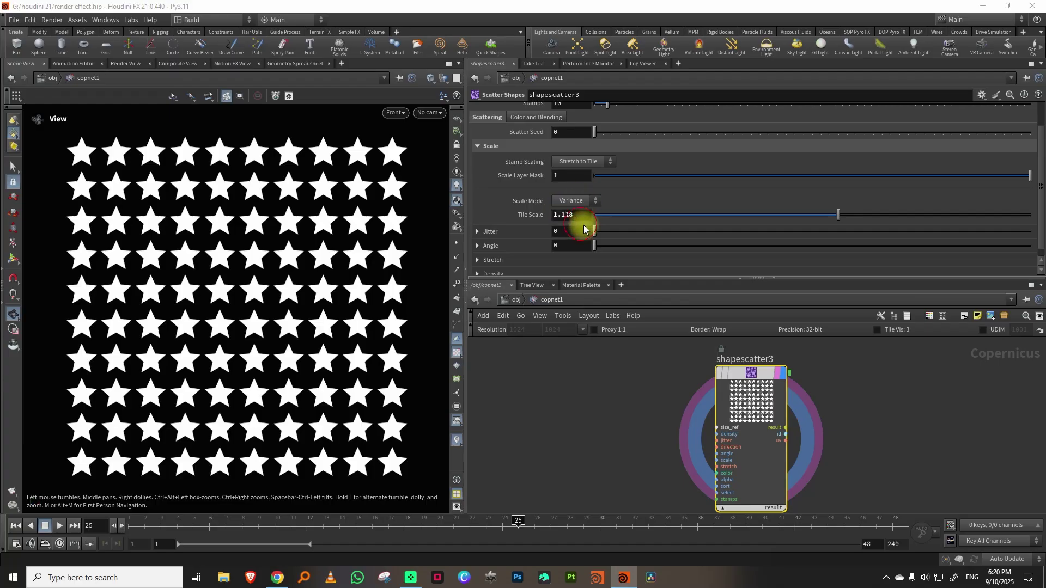
mouse_move(763, 227)
mouse_down()
mouse_move(680, 226)
mouse_move(895, 231)
mouse_move(761, 231)
mouse_up()
drag(837, 215, 840, 214)
- Try jittering the positions of the scattered stars and return the jitter to 0
click(478, 246)
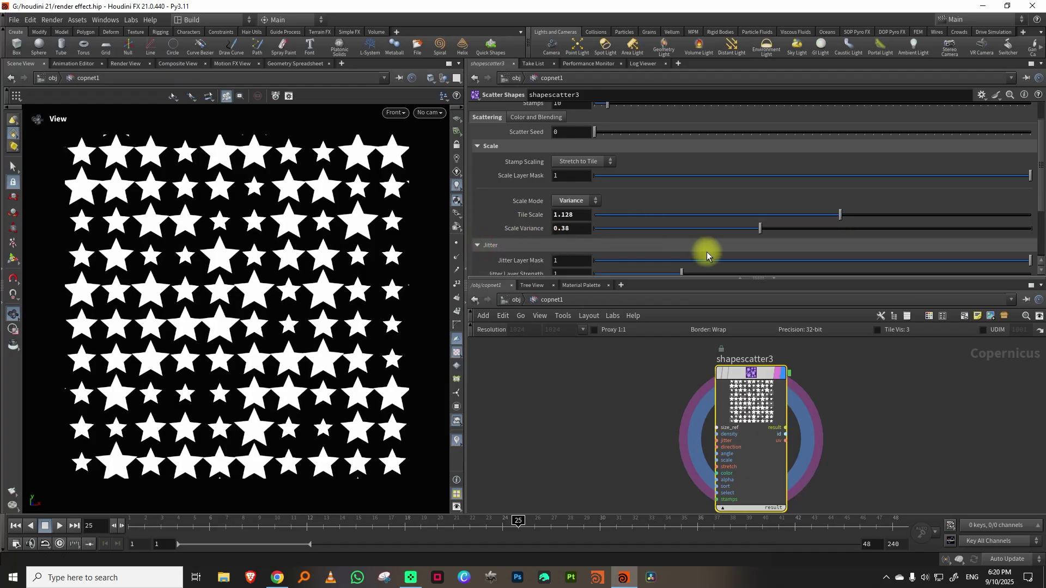
drag(1040, 197, 1039, 252)
drag(626, 213, 561, 224)
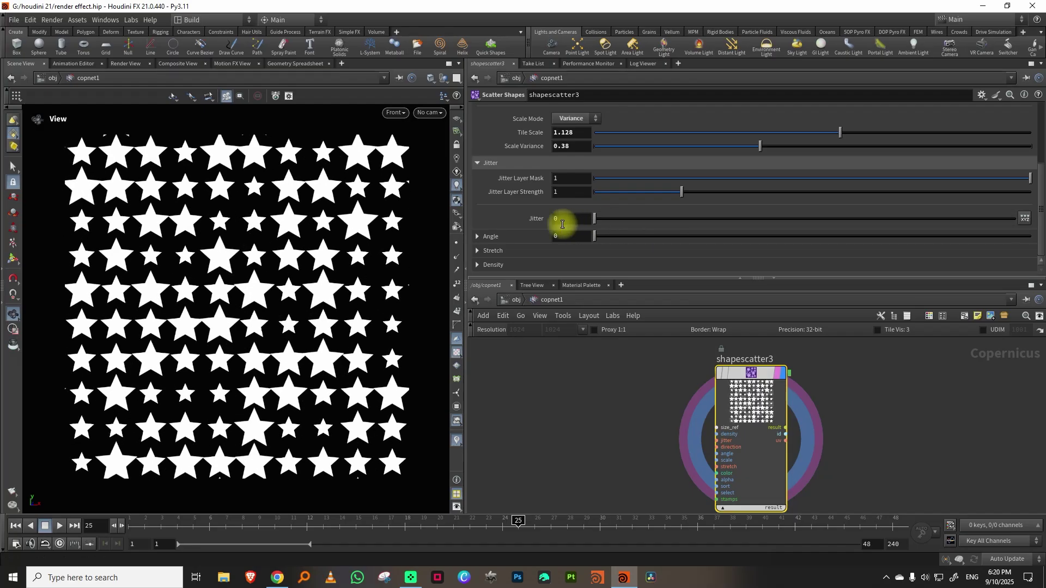
- Switch the stamps' angle mode to Variance and adjust the angle and angle variance so the stars rotate randomly
click(478, 237)
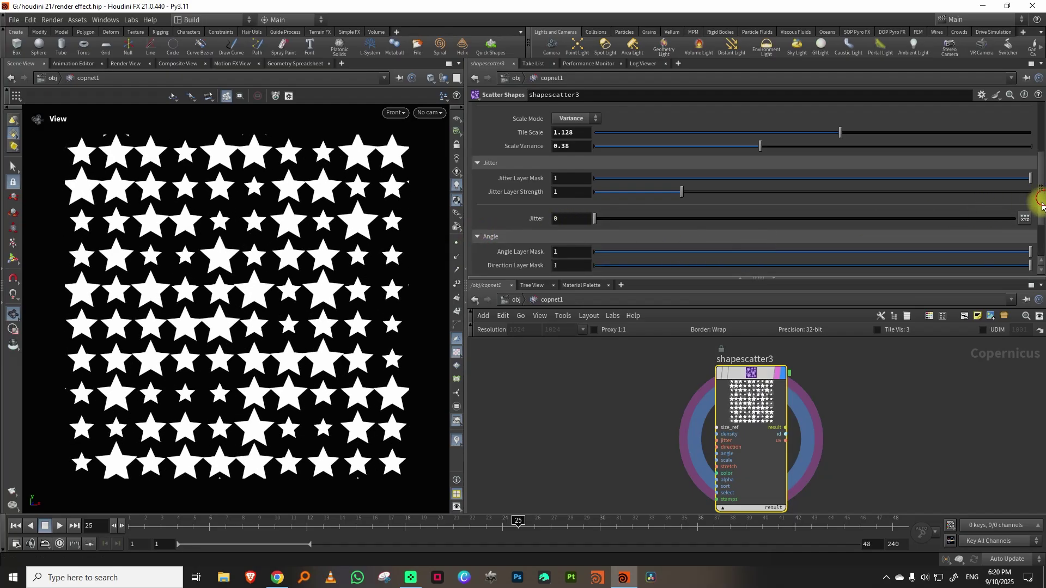
drag(1041, 205, 1041, 223)
click(1003, 220)
click(1002, 242)
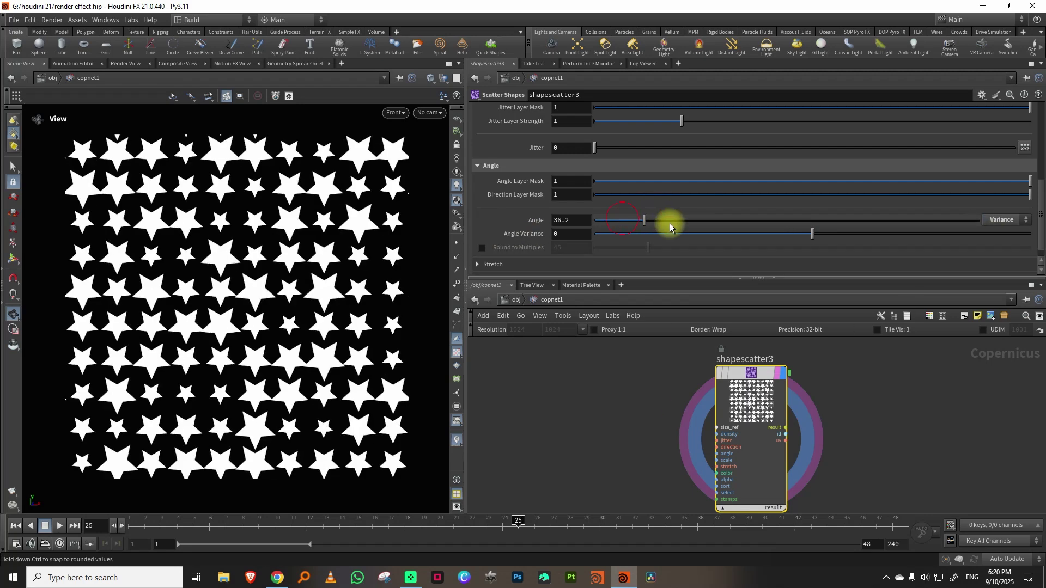
drag(816, 235, 854, 234)
- Set the stamp color to a light red with RGB values 1, 0.168, 0.168
drag(1039, 205, 1035, 134)
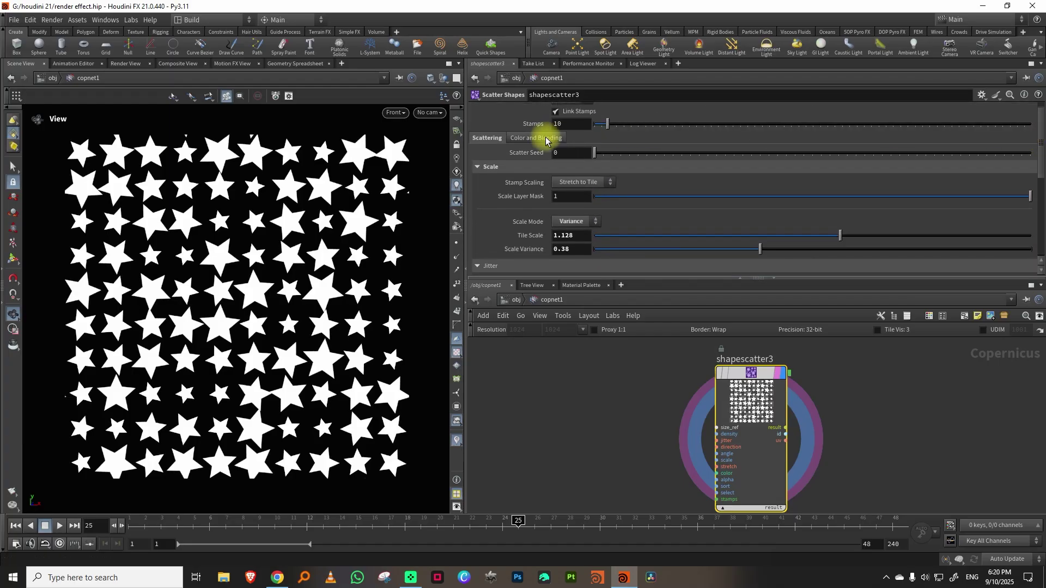
click(512, 138)
click(564, 179)
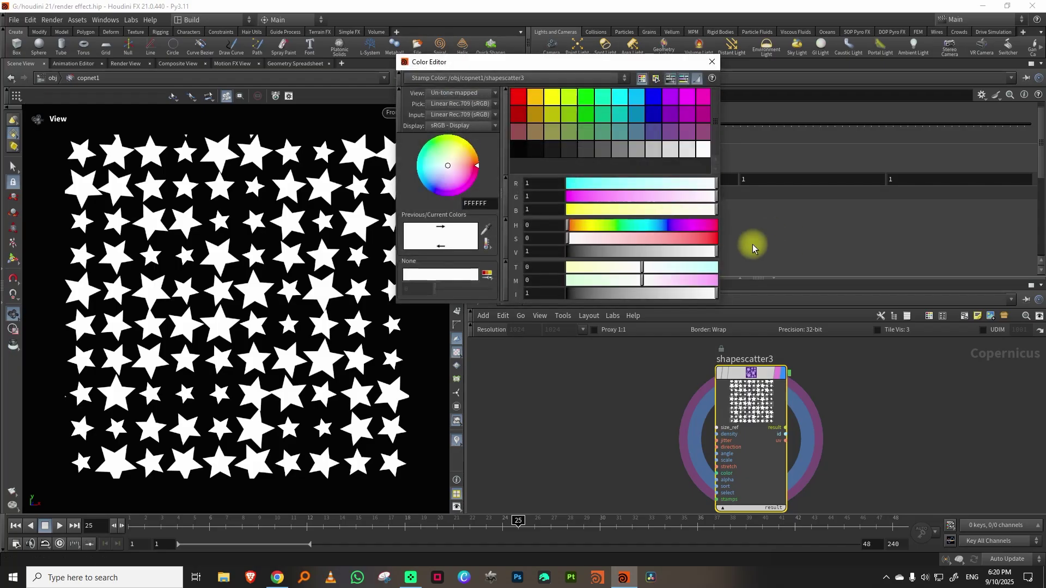
drag(691, 240, 690, 245)
click(712, 61)
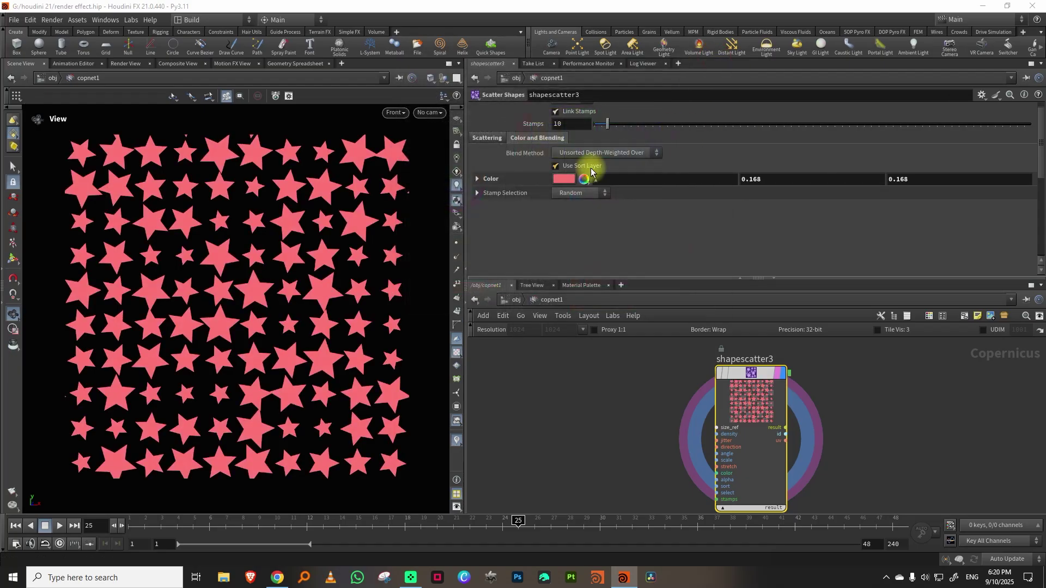
- Switch the stamp color to Variance, with hue 15.3, saturation 0.52 and value -0.083
click(477, 180)
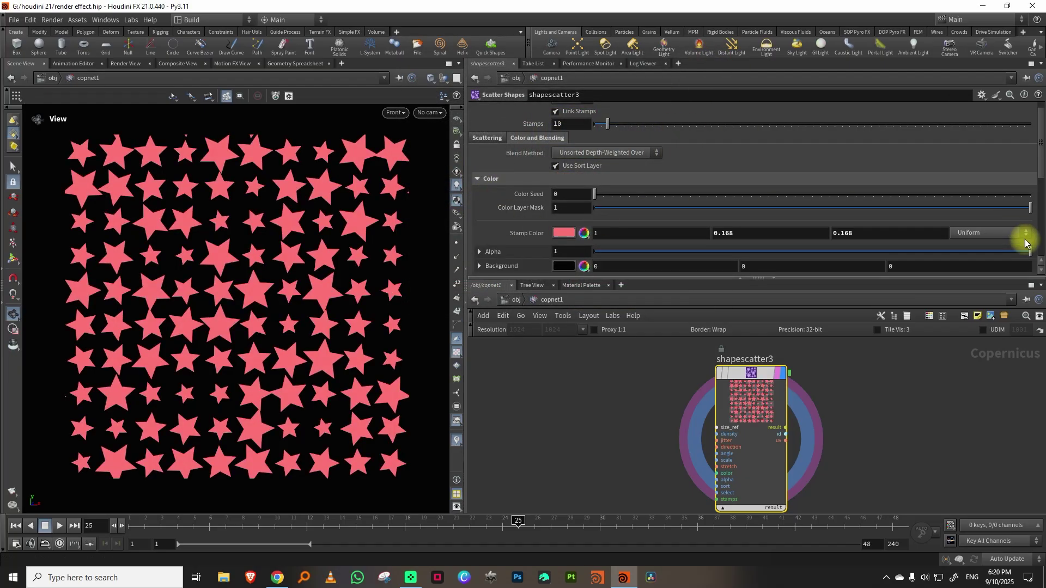
click(990, 233)
click(989, 256)
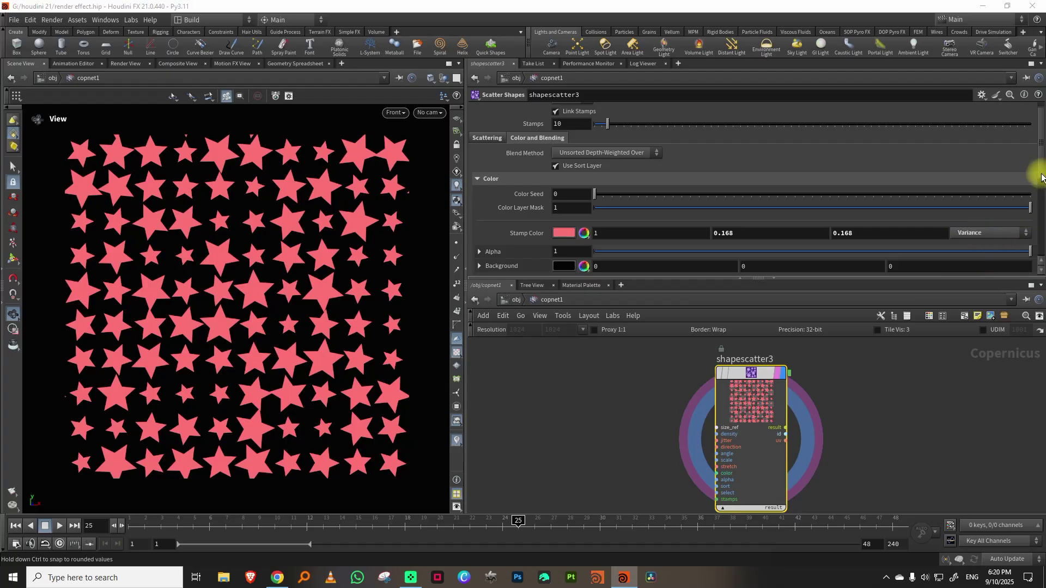
drag(1042, 177, 1034, 206)
mouse_move(813, 143)
mouse_down()
mouse_move(888, 151)
mouse_move(822, 147)
mouse_move(831, 144)
mouse_up()
drag(813, 156, 795, 170)
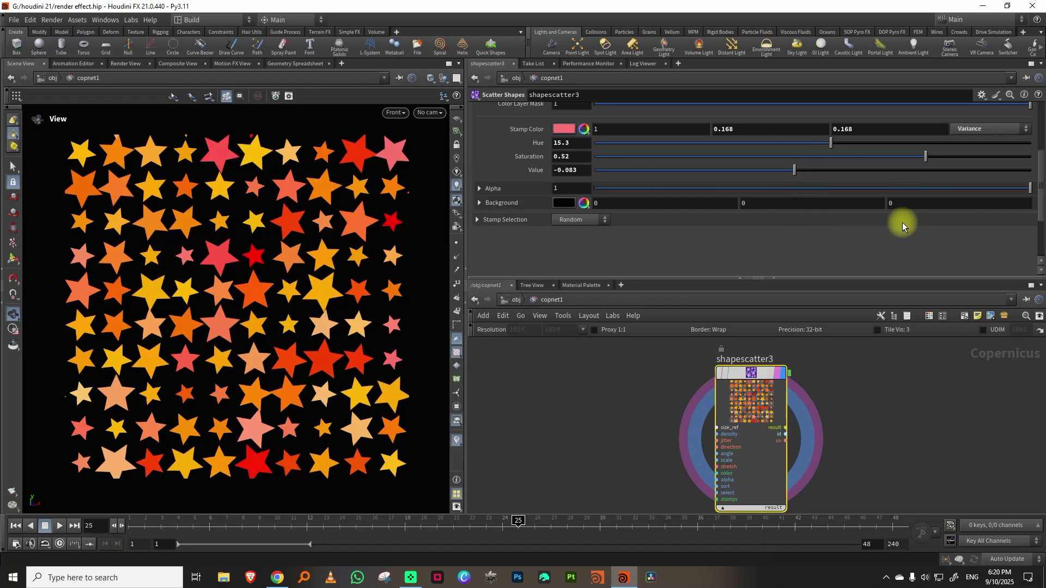
scroll(1028, 193, up, 5)
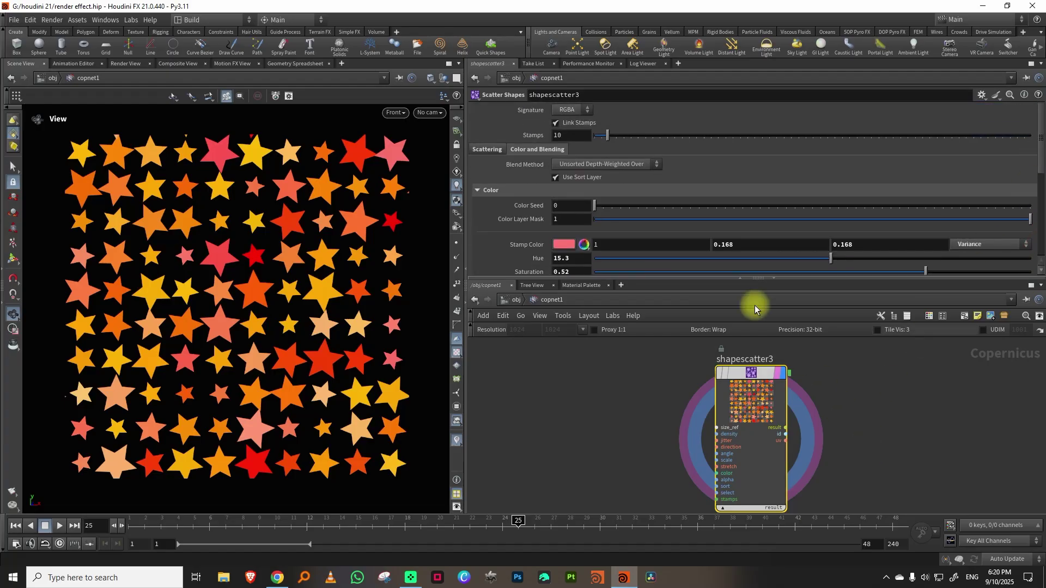
- Add an SDF Shape node beside the Scatter Shapes node and display it
drag(712, 278, 735, 199)
scroll(681, 354, up, 4)
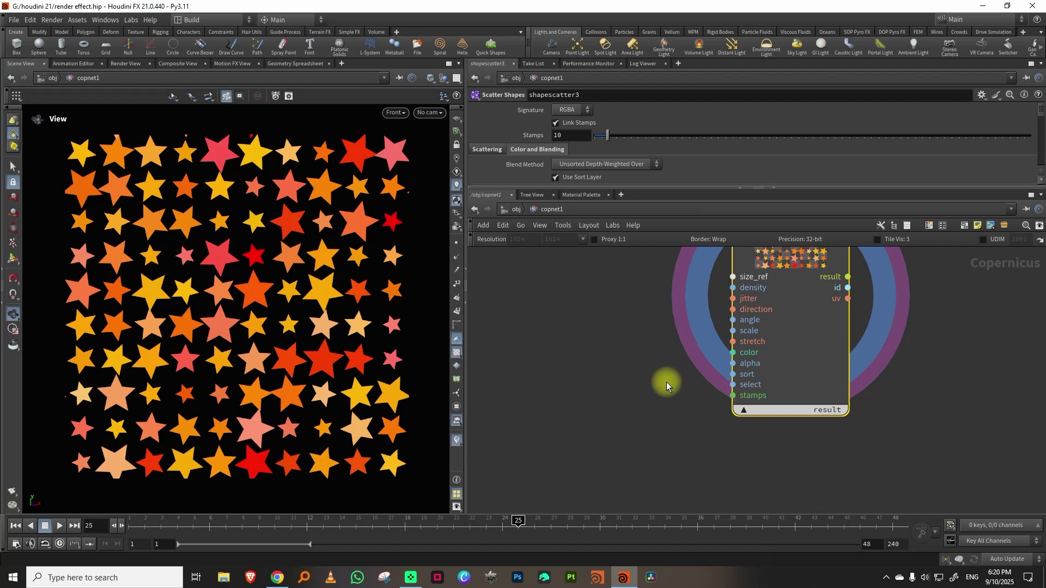
key(Tab)
text(sdf)
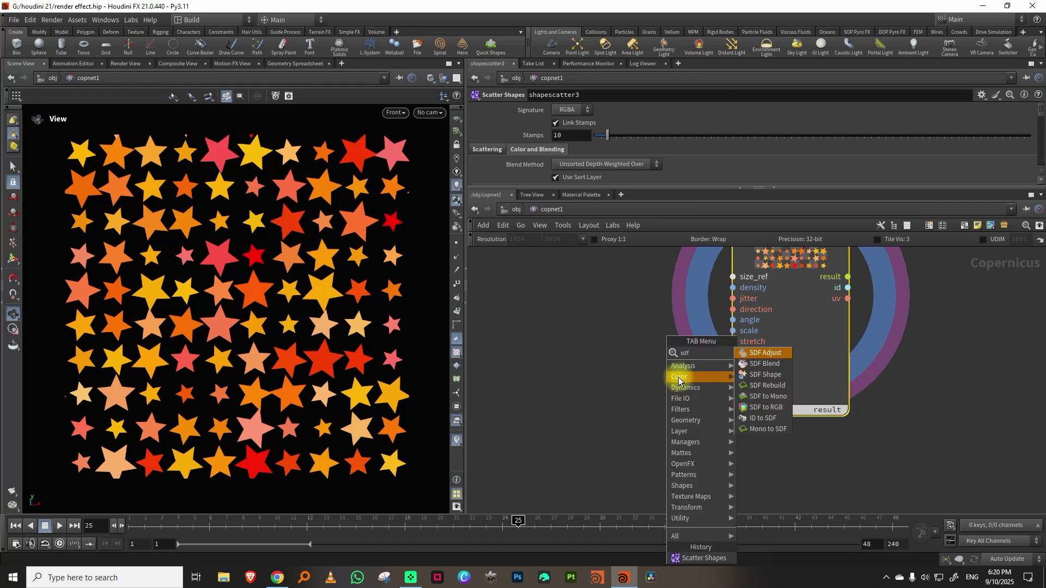
click(765, 374)
click(552, 399)
middle_drag(694, 379, 714, 341)
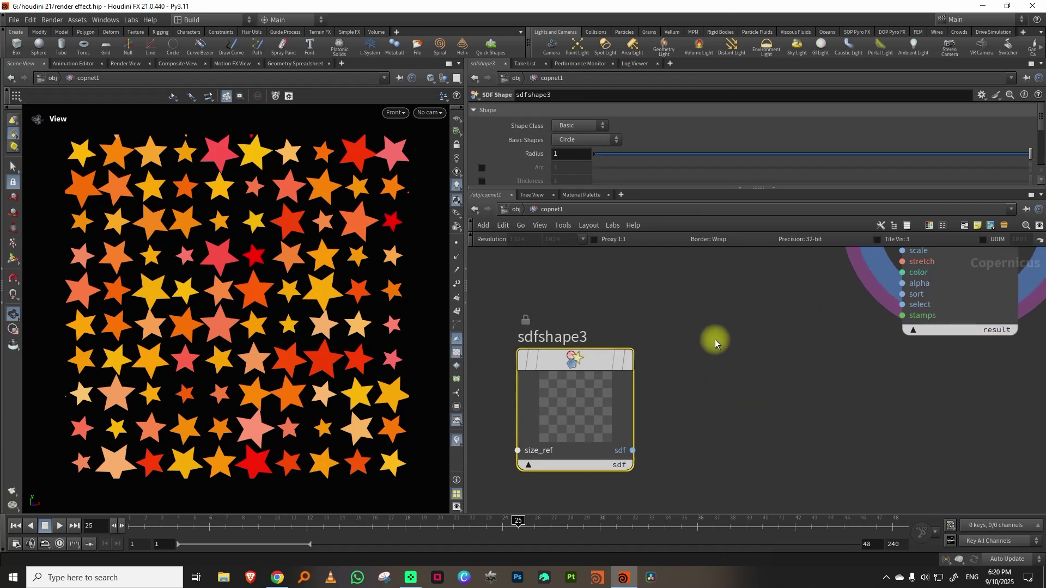
click(627, 360)
- Change the SDF Shape's basic shape to Diamond with a size of 0.8 by 0.8
drag(967, 154, 956, 157)
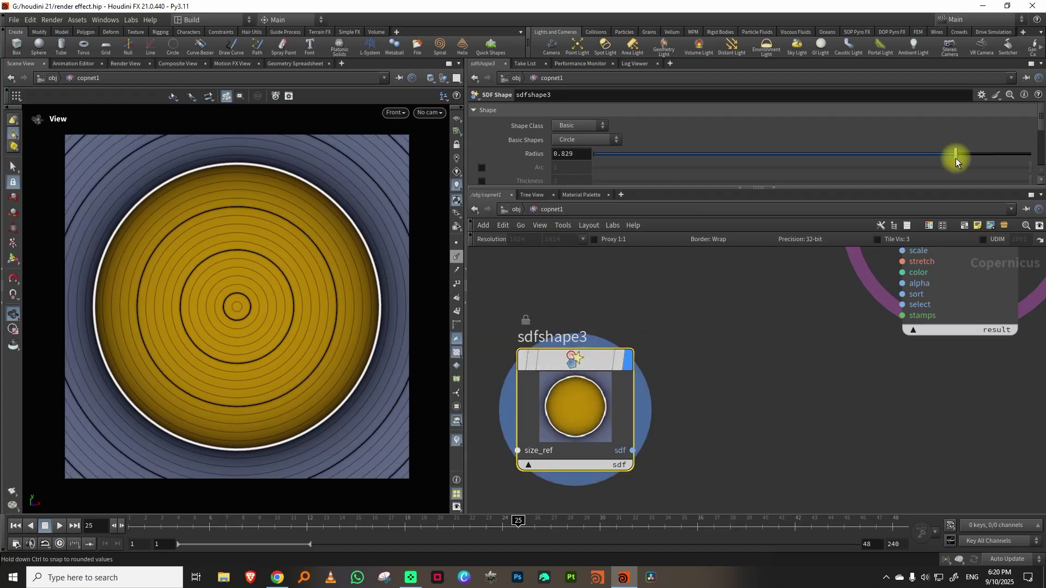
click(579, 140)
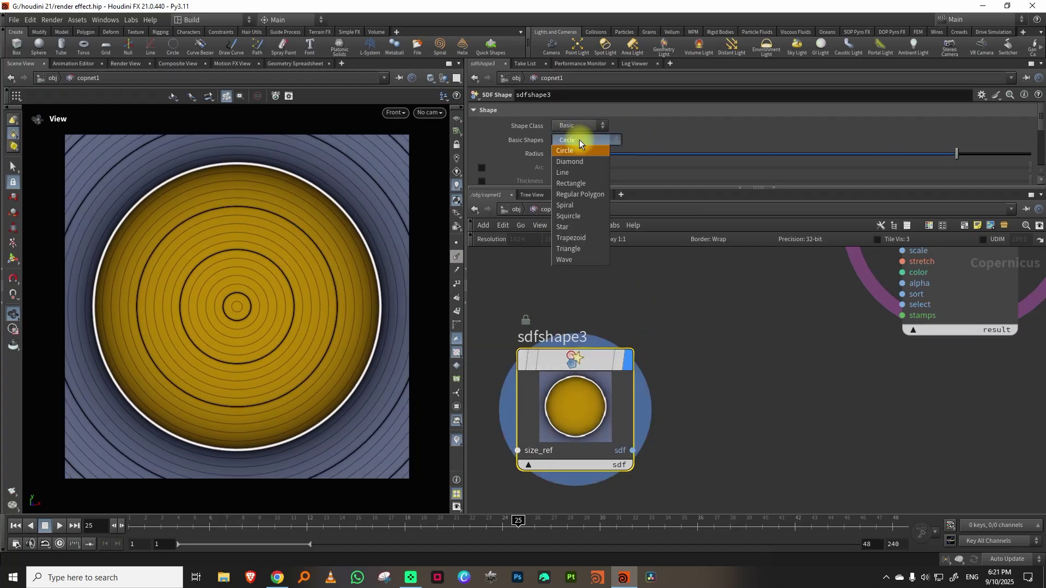
click(579, 162)
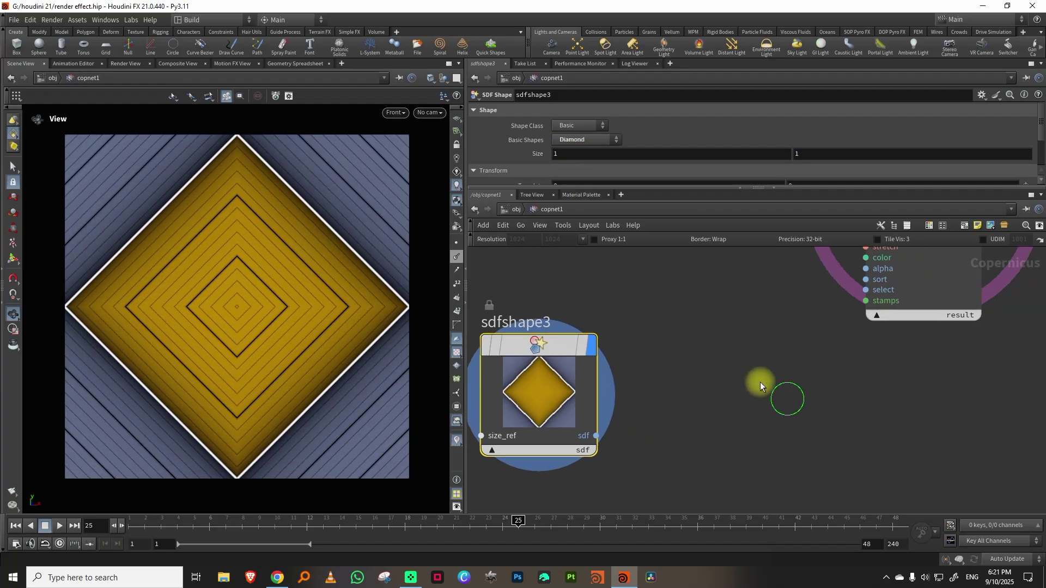
- Add an SDF to Mono node after the diamond shape and wire its output into the Scatter Shapes node's stamps input
key(Tab)
text(sdft)
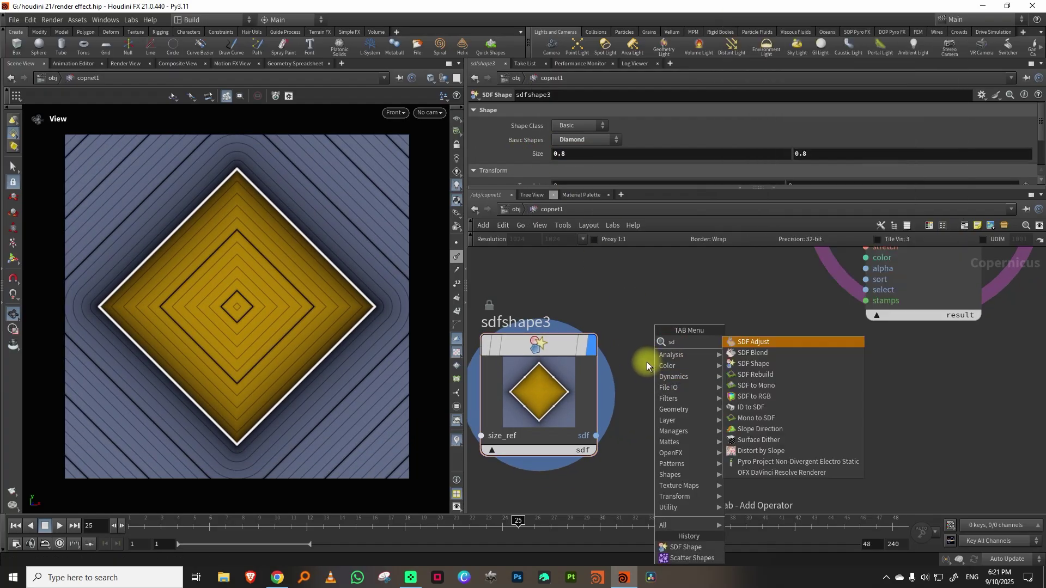
click(752, 342)
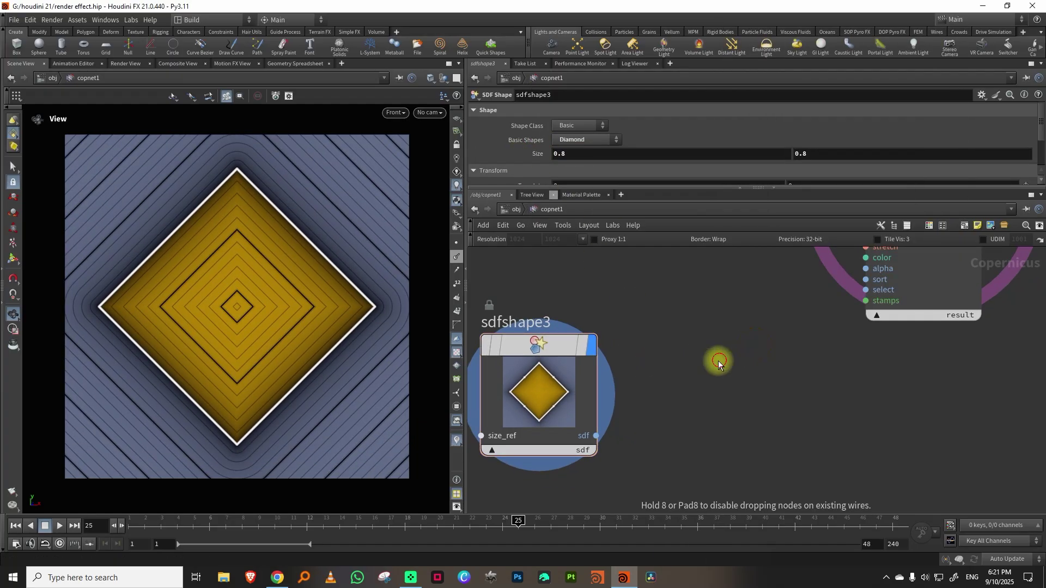
click(717, 361)
click(777, 450)
click(836, 306)
- Display the Scatter Shapes node's output with the custom stamp
middle_drag(1024, 256, 869, 362)
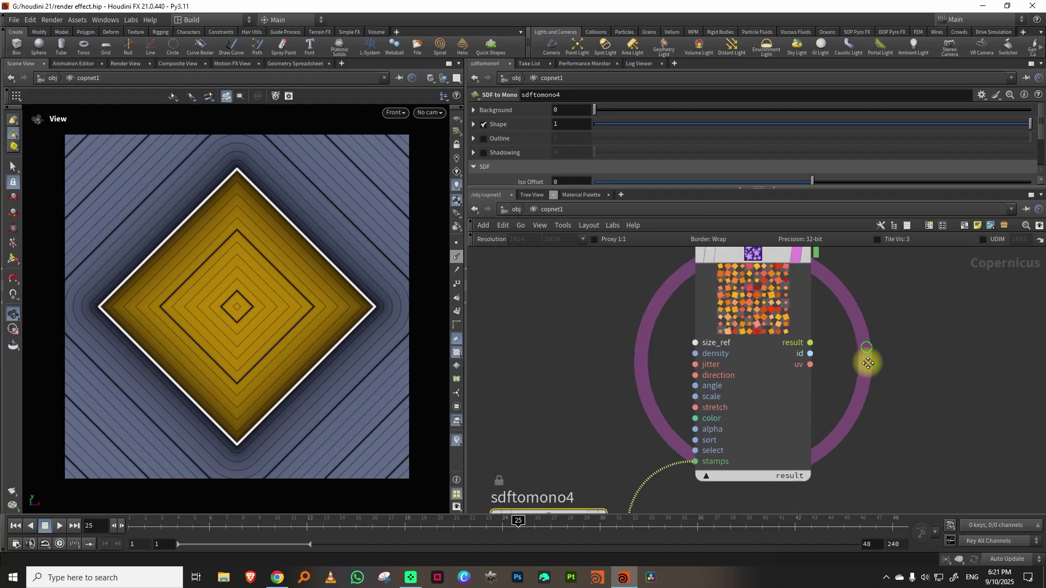
middle_drag(904, 280, 867, 347)
click(770, 318)
click(731, 313)
- Select the SDF Shape node, try Rectangle as its basic shape, and set it to Triangle
middle_drag(854, 424, 976, 301)
scroll(976, 302, down, 2)
drag(657, 349, 556, 431)
click(572, 139)
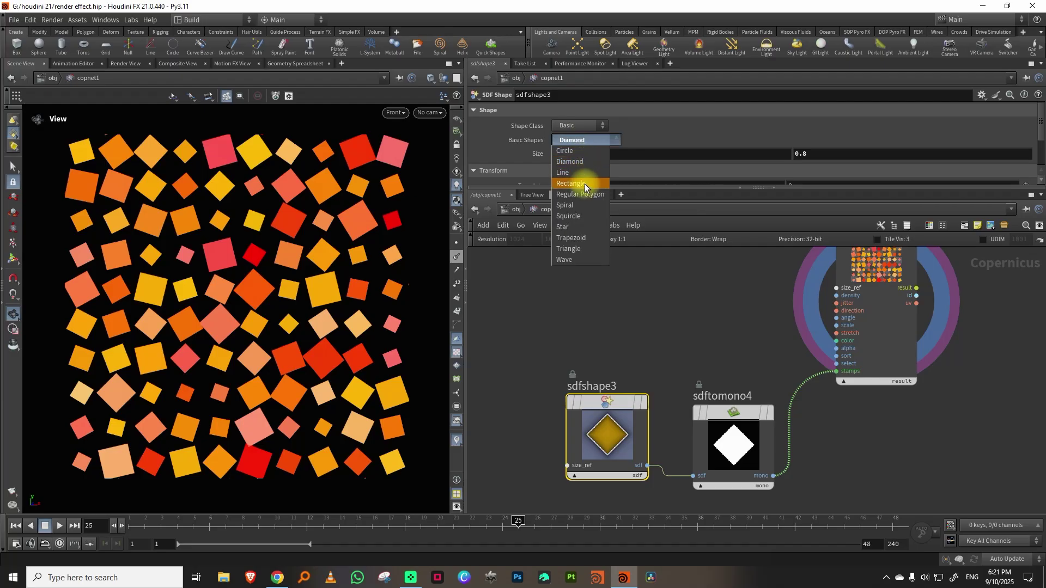
click(588, 185)
click(599, 140)
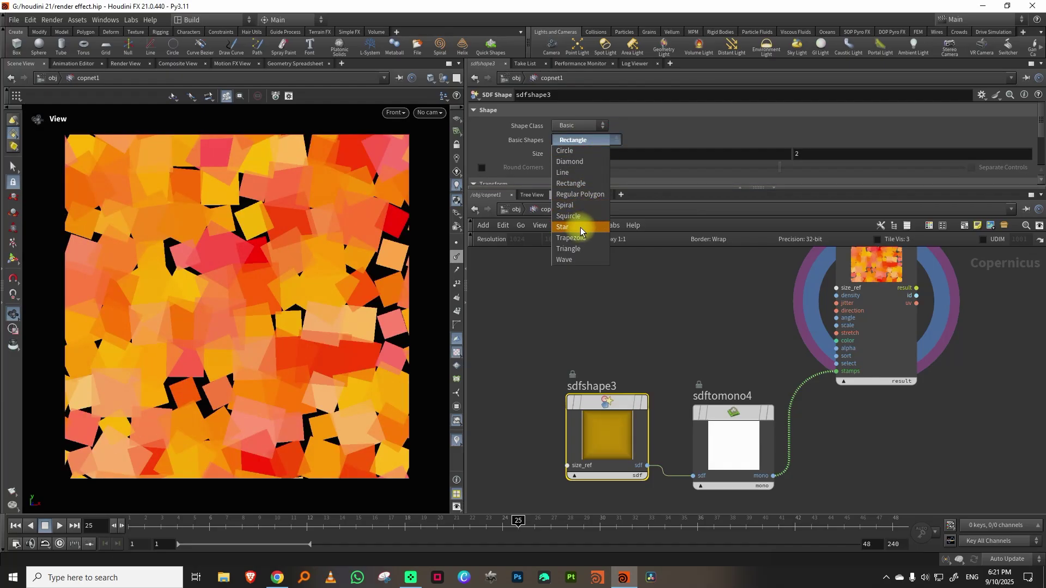
click(581, 249)
- Duplicate the SDF Shape and SDF to Mono pair and place the copies below the originals
middle_drag(718, 342, 701, 317)
scroll(679, 333, down, 3)
drag(631, 321, 600, 361)
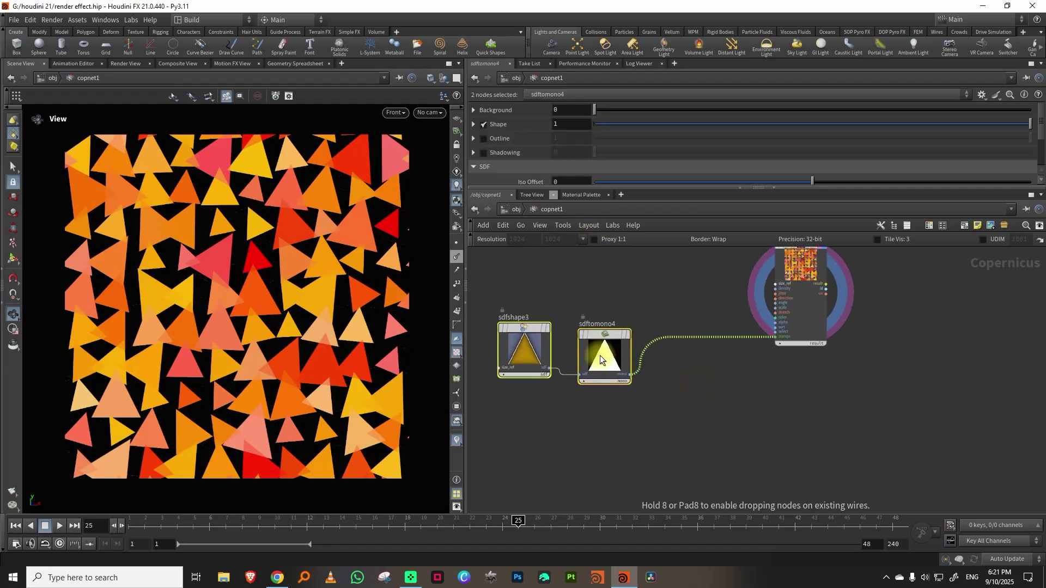
middle_drag(549, 408, 584, 365)
middle_drag(718, 364, 720, 339)
key(ctrl+c)
key(ctrl+v)
key(ctrl+v)
drag(773, 374, 622, 387)
middle_drag(676, 363, 701, 364)
drag(710, 347, 631, 437)
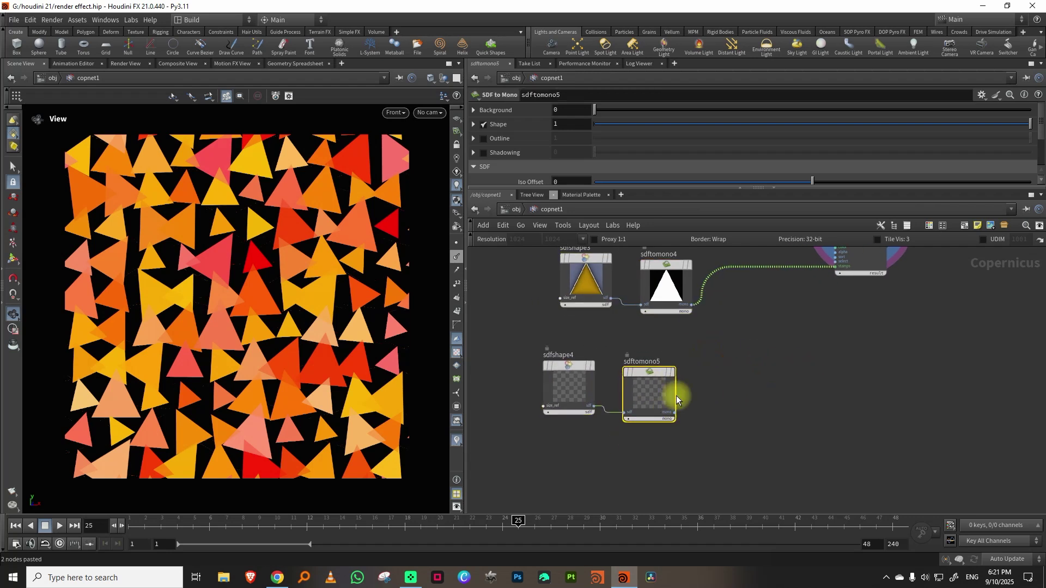
- Set the duplicated SDF Shape to Rectangle with a size of 1.6 by 1.6
middle_drag(722, 371, 686, 393)
click(510, 425)
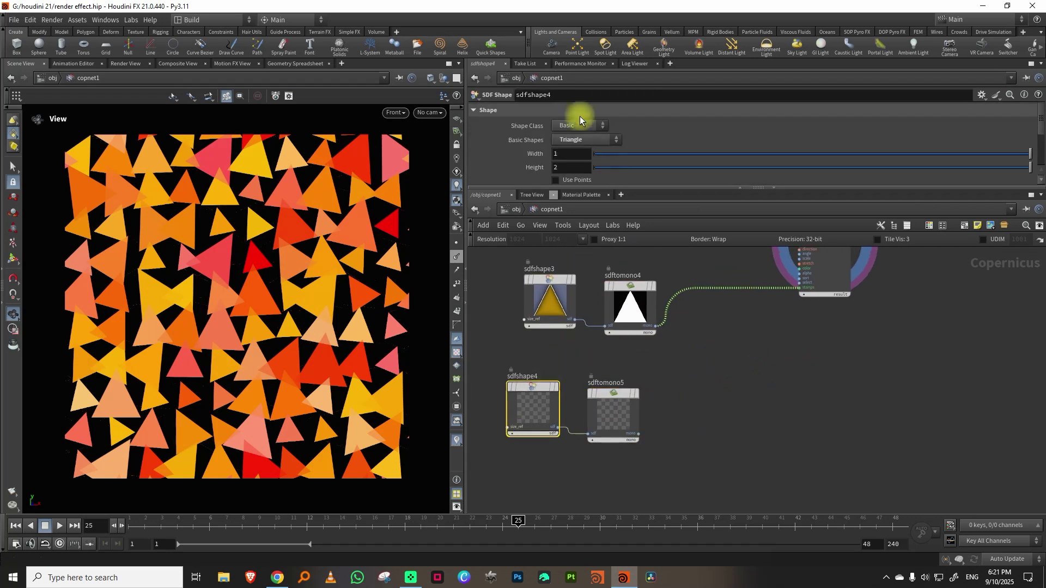
click(575, 141)
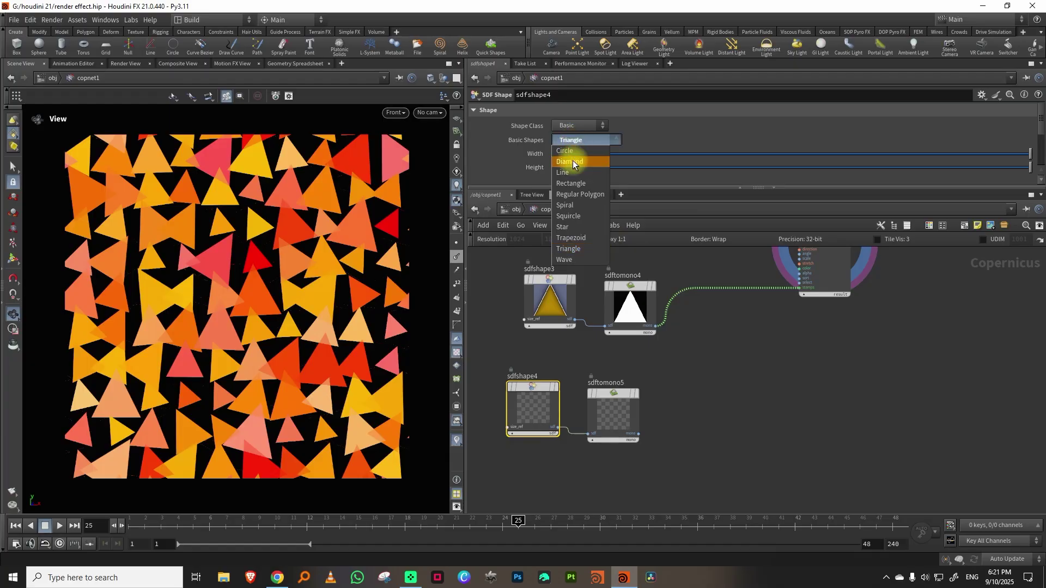
click(571, 183)
middle_drag(531, 158, 497, 156)
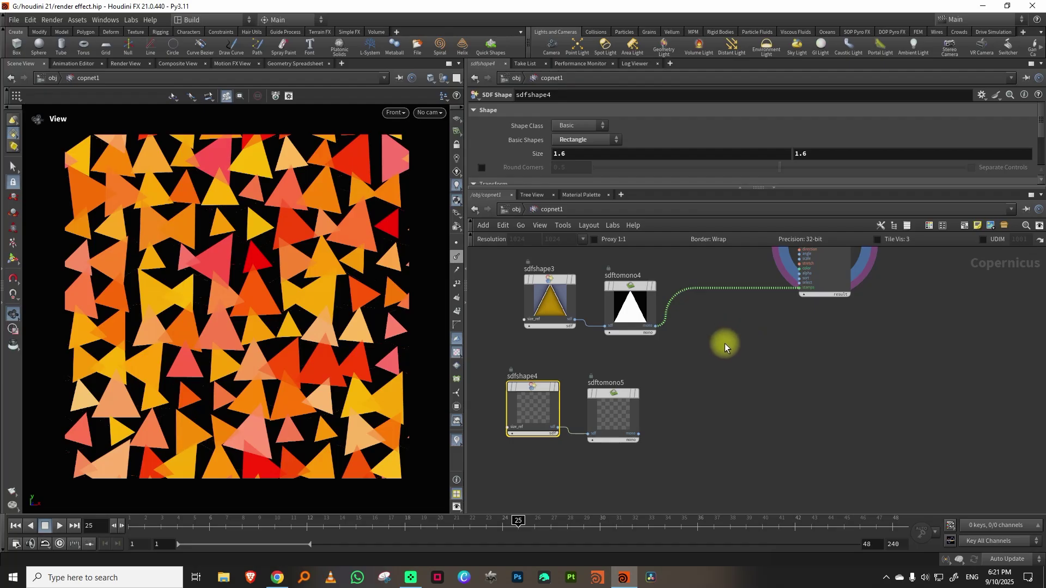
- Add a Cable Pack node to the network beside the two SDF to Mono nodes
middle_drag(721, 344, 707, 361)
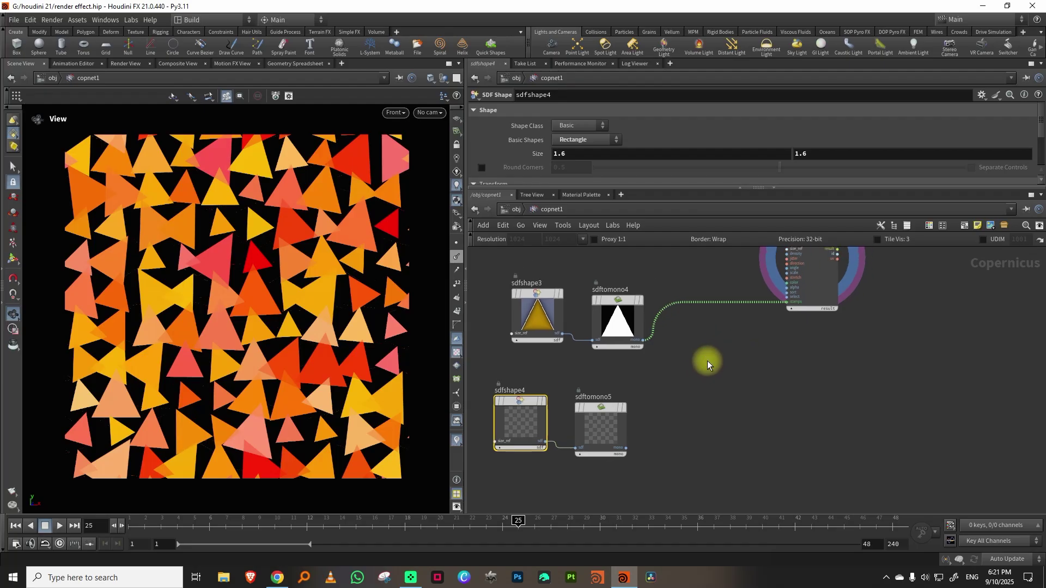
key(Tab)
text(cabl)
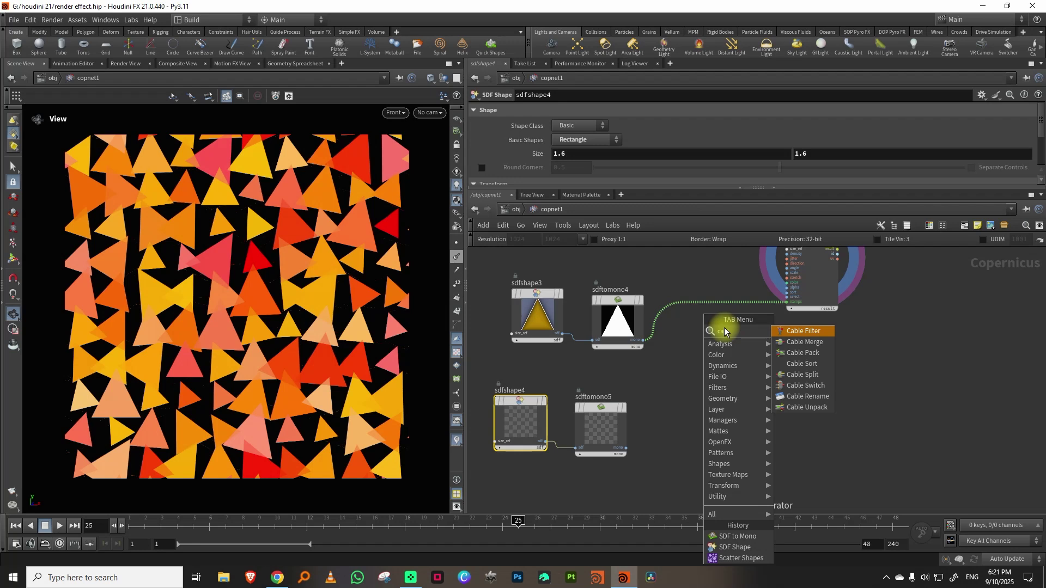
text(l)
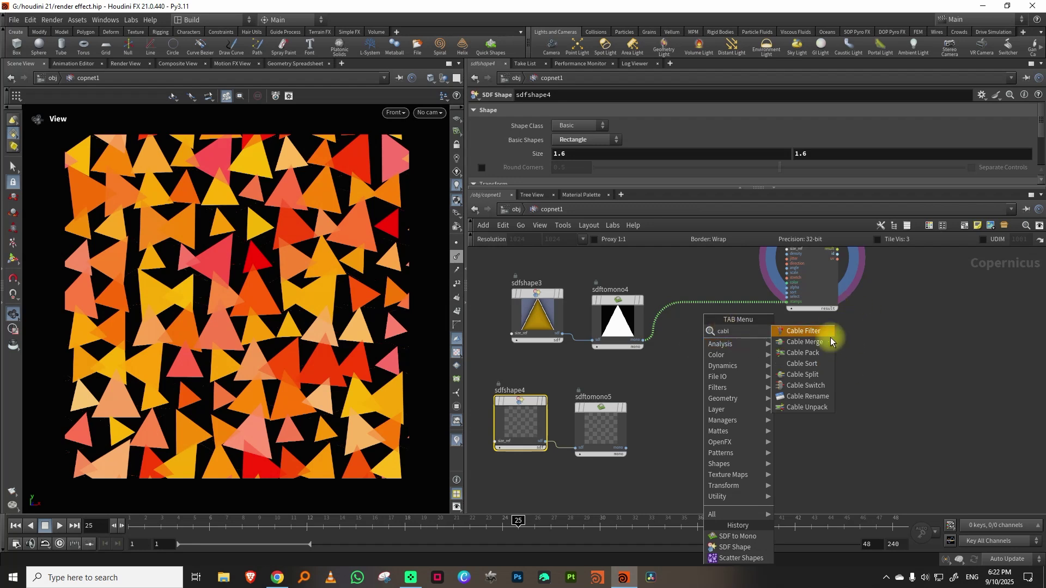
click(802, 353)
click(738, 355)
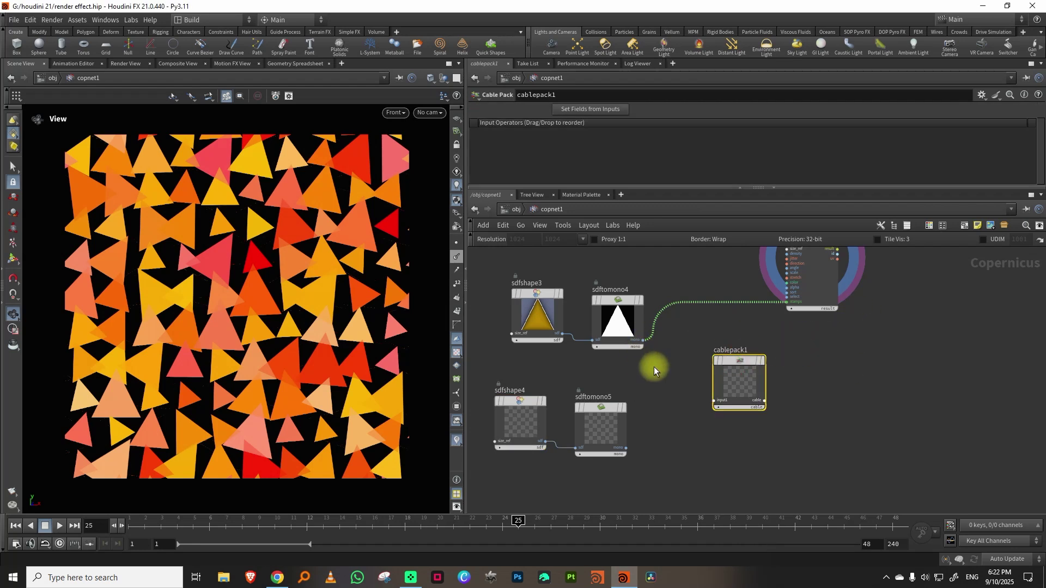
- Wire both SDF to Mono outputs into the Cable Pack's inputs, the triangle first and the rectangle second
click(607, 339)
click(678, 399)
scroll(612, 374, up, 2)
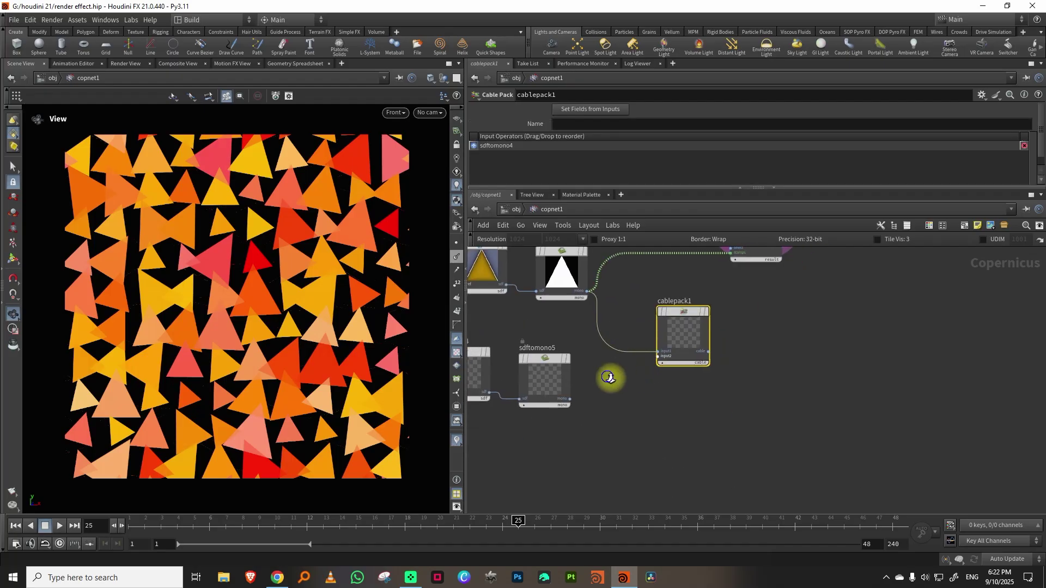
click(558, 405)
click(674, 350)
- Reposition the Cable Pack node and connect its cable output to the Scatter Shapes node's stamps input
middle_drag(792, 316, 731, 411)
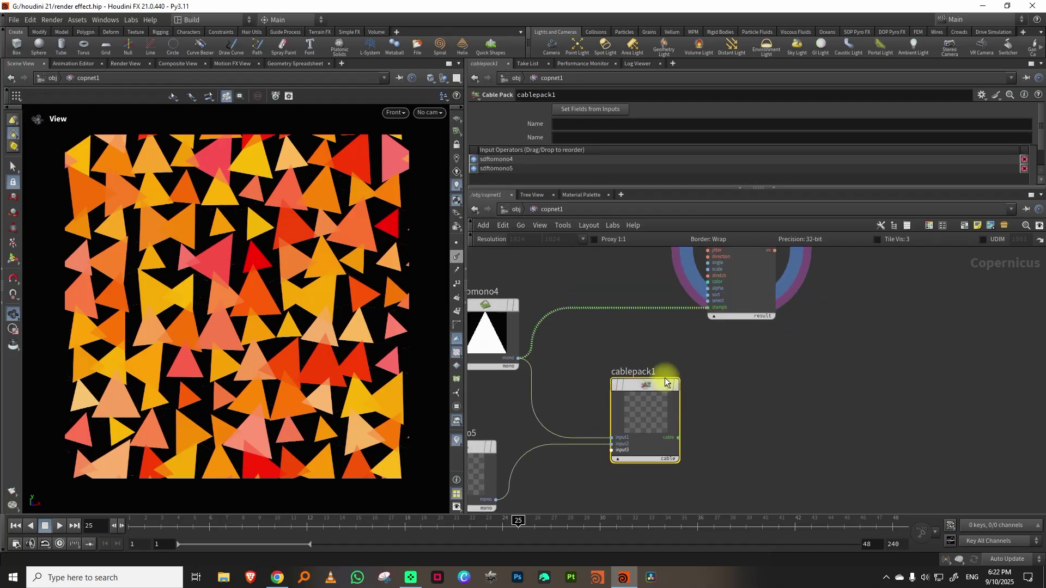
drag(666, 380, 624, 349)
click(671, 353)
click(637, 407)
click(708, 307)
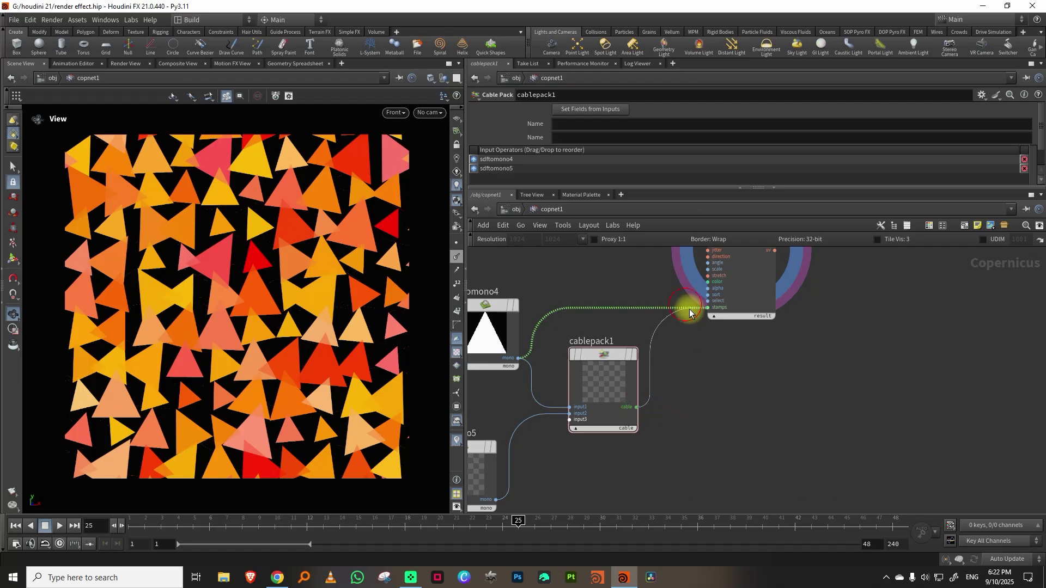
- Select the Scatter Shapes node and set its signature to RGB
middle_drag(637, 285, 625, 358)
click(678, 318)
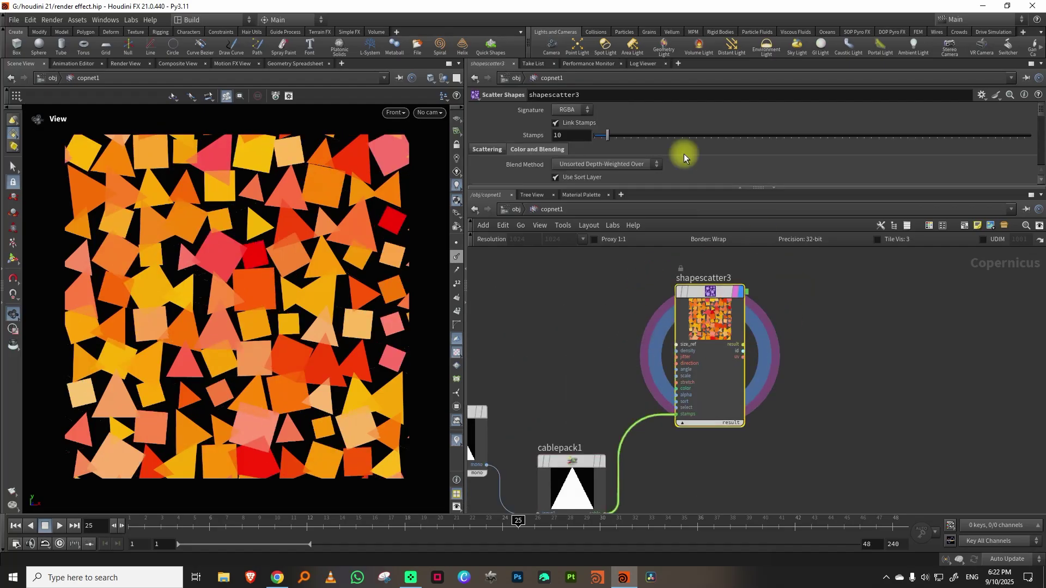
click(569, 110)
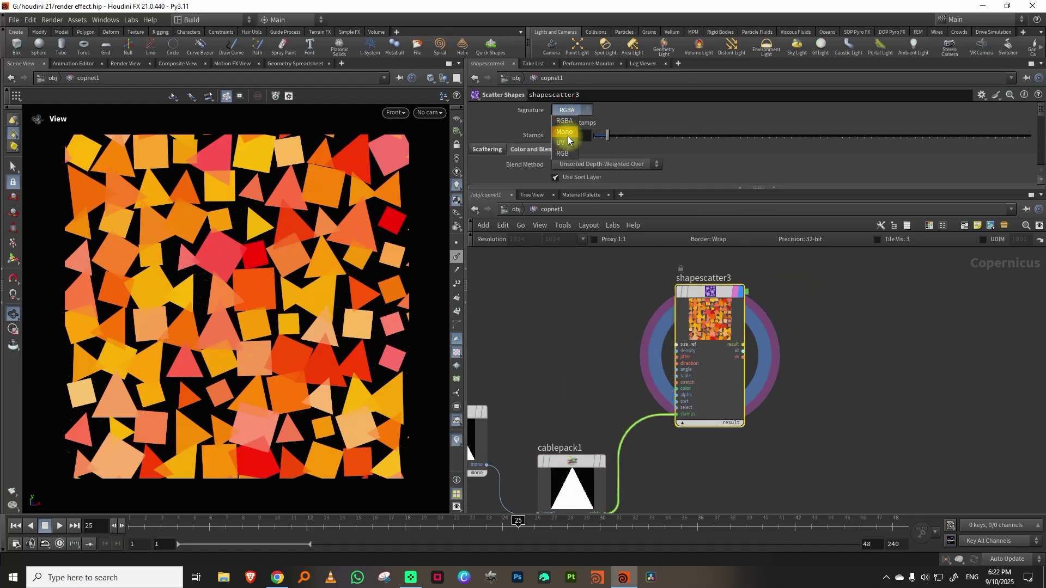
click(565, 153)
- Move the SDF Shape and SDF to Mono nodes away from the Cable Pack to make room for more nodes
middle_drag(845, 334, 889, 327)
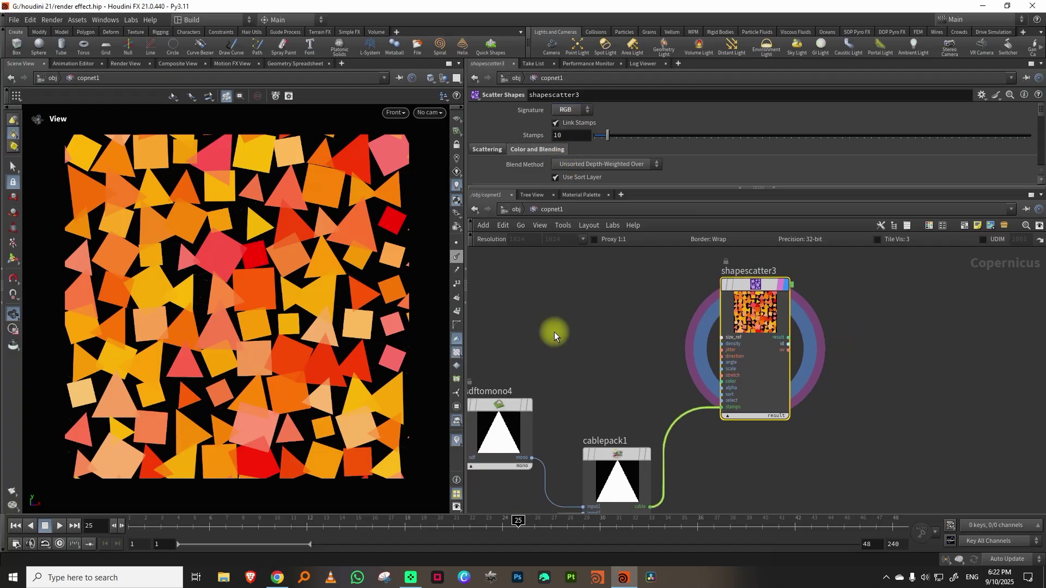
middle_drag(613, 336, 736, 246)
click(516, 335)
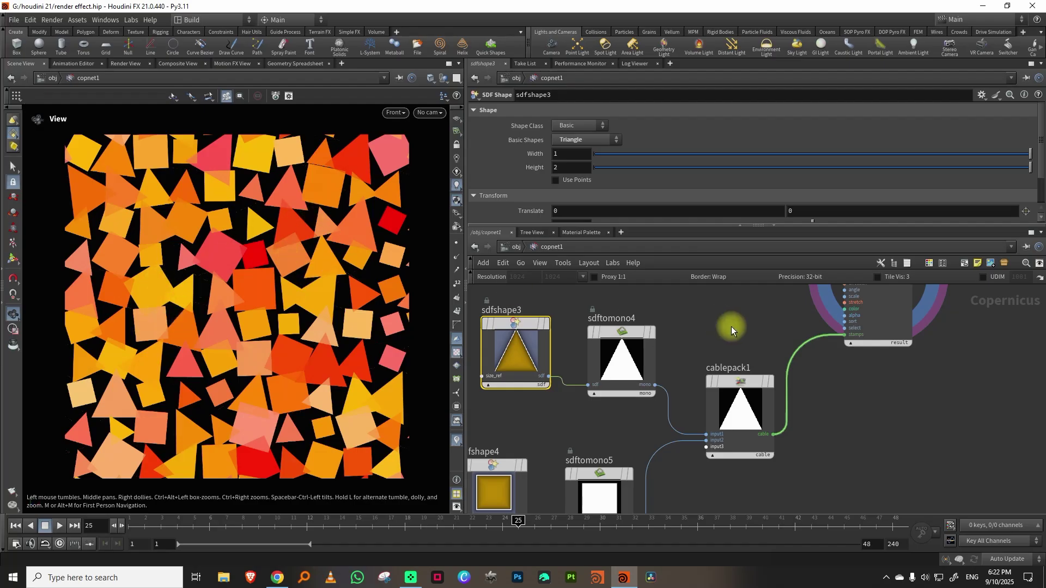
middle_drag(731, 325, 807, 325)
scroll(806, 325, down, 3)
drag(606, 324, 651, 417)
middle_drag(725, 371, 659, 351)
scroll(664, 360, up, 3)
- Insert a Mono to RGB node and a copy of it, one between each SDF to Mono node and the Cable Pack
click(672, 369)
key(Tab)
text(mono)
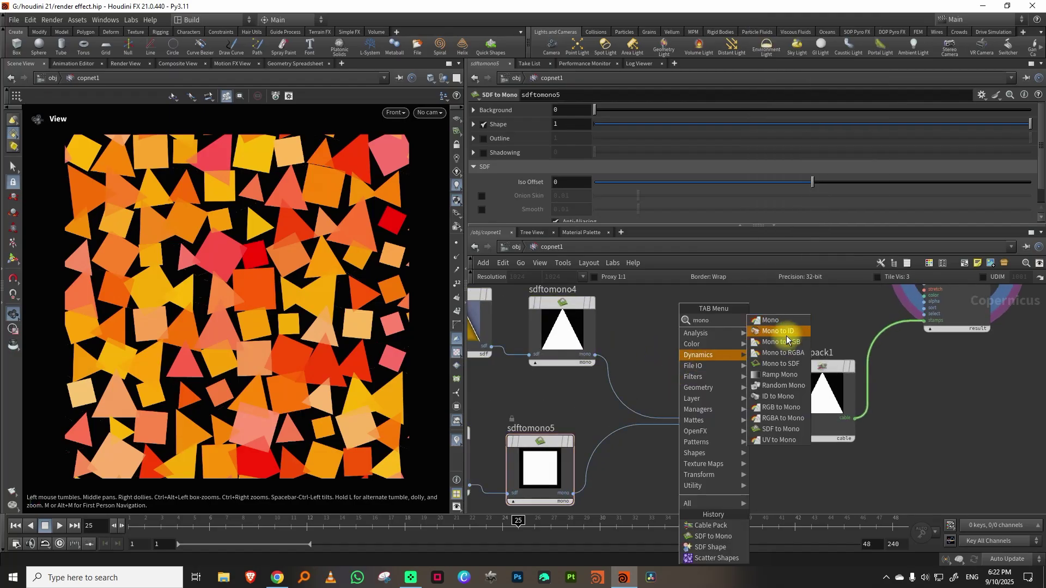
click(787, 340)
click(659, 352)
drag(666, 386, 680, 448)
key(ctrl+c)
key(ctrl+v)
- Set the end color of the ramp on the triangle's Mono to RGB node to cyan
click(709, 327)
scroll(1034, 170, down, 2)
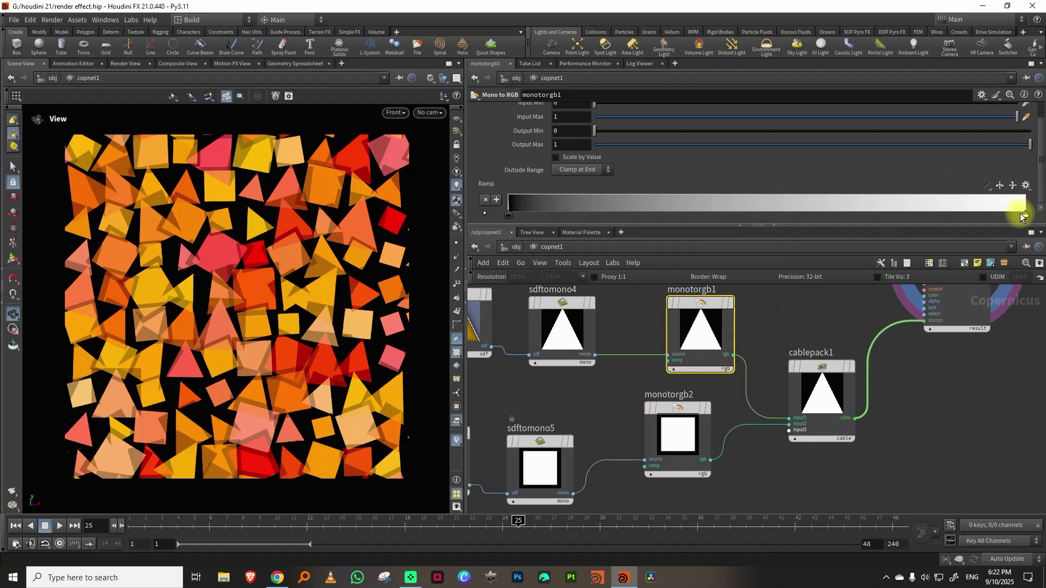
double_click(1025, 218)
click(647, 227)
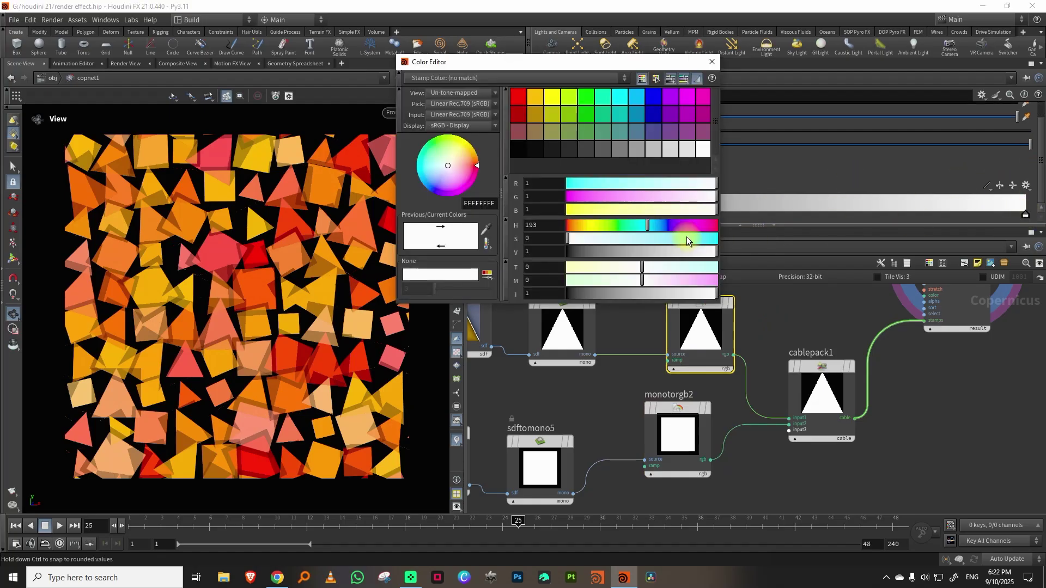
drag(688, 238, 744, 240)
click(713, 58)
click(714, 58)
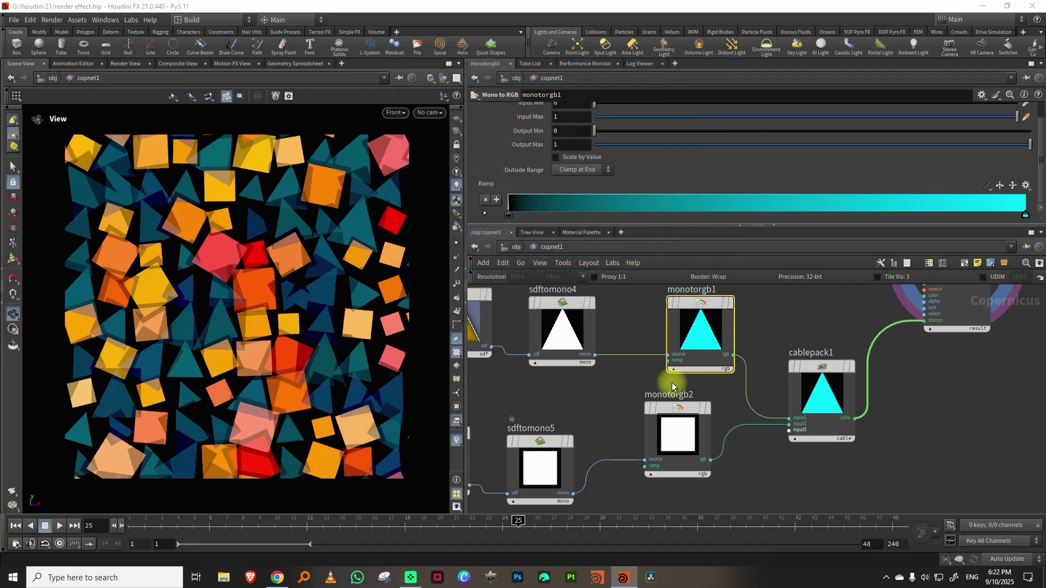
- Set the end color of the ramp on the rectangle's Mono to RGB node to light green
click(677, 419)
double_click(1025, 217)
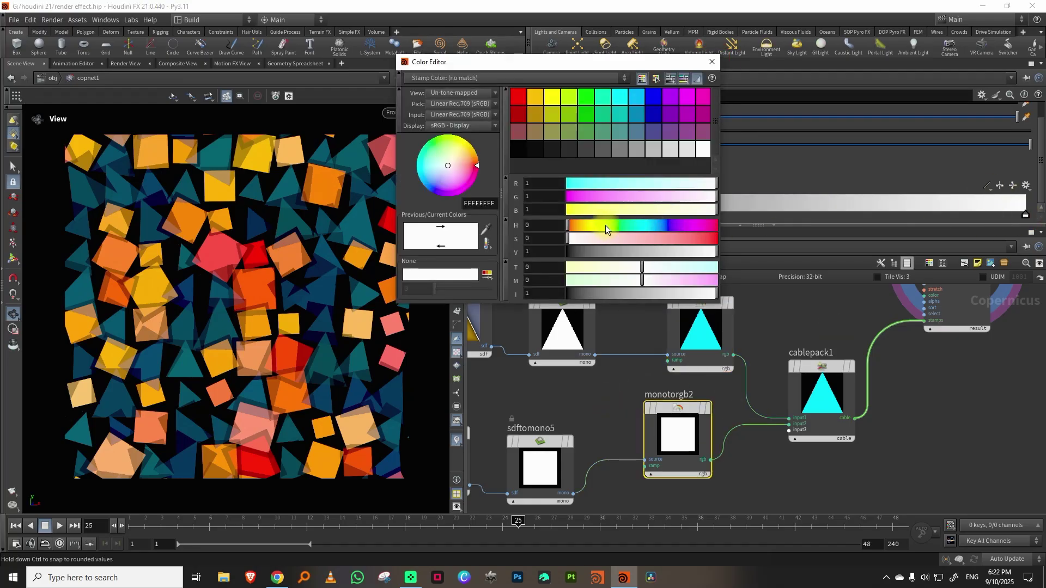
click(694, 238)
click(712, 61)
- Remove the saturation from the Scatter Shapes node's stamp color to make it white
middle_drag(948, 359, 875, 470)
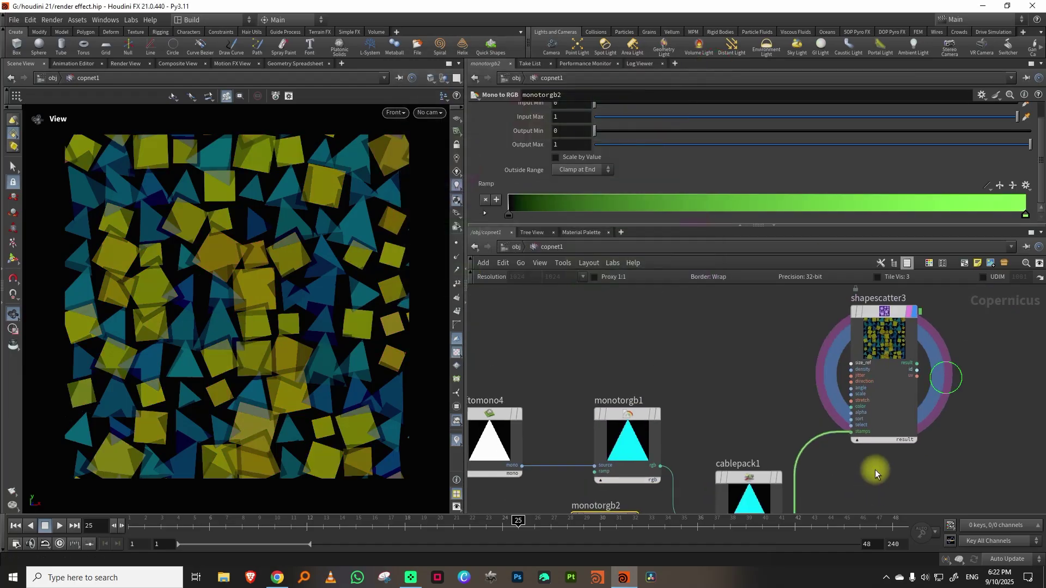
click(887, 412)
scroll(1017, 122, down, 5)
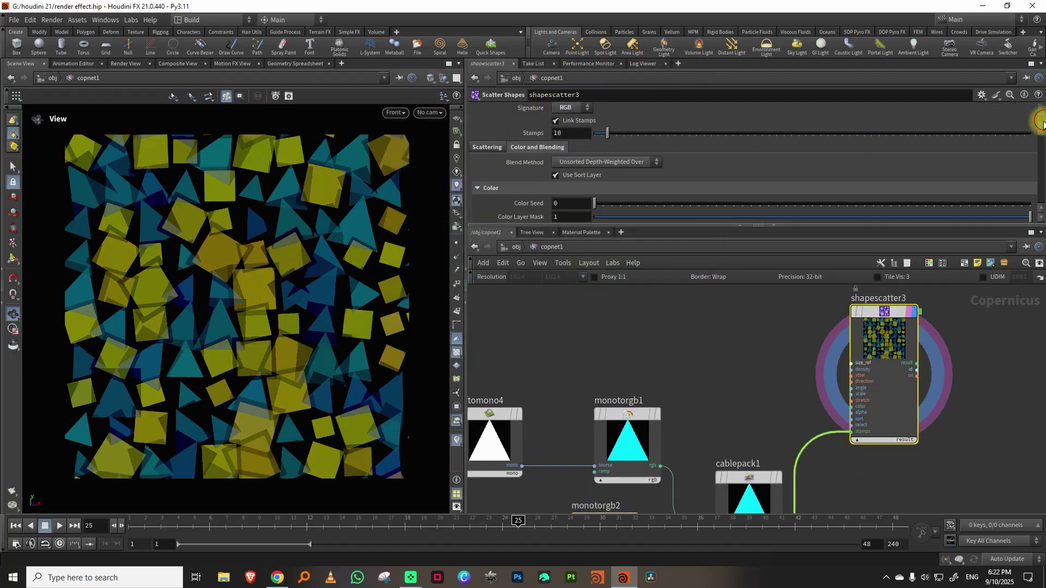
click(561, 157)
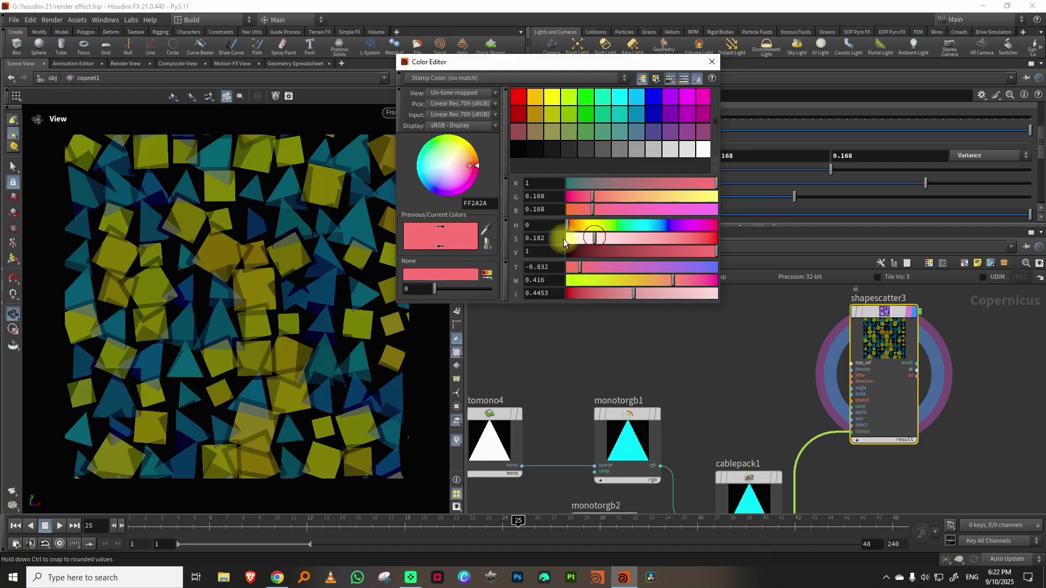
drag(563, 238, 467, 240)
click(711, 62)
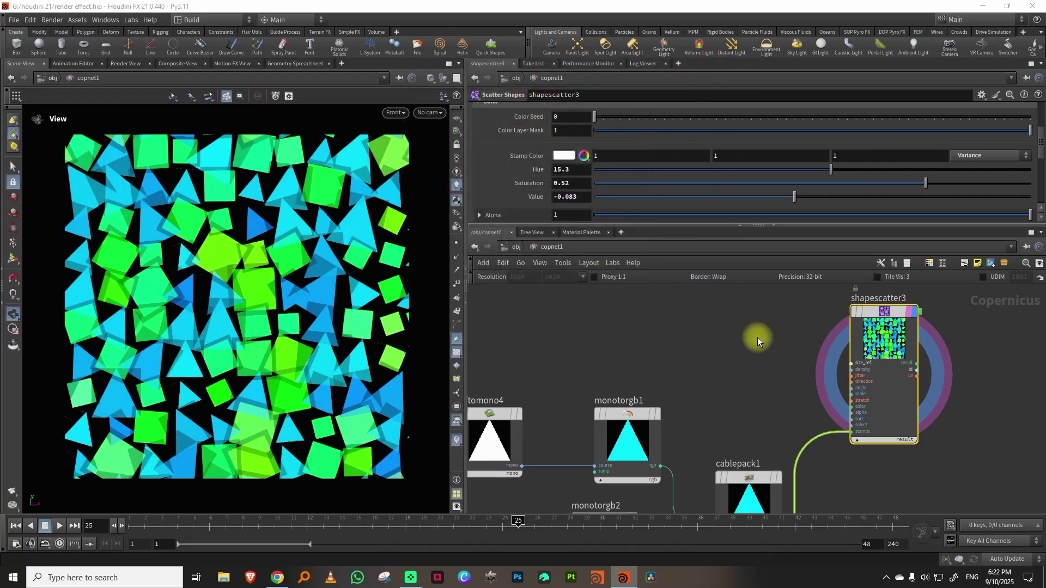
- Reduce the Scatter Shapes node's tile scale to 0.693 and its scale variance to 0.298
scroll(757, 342, down, 3)
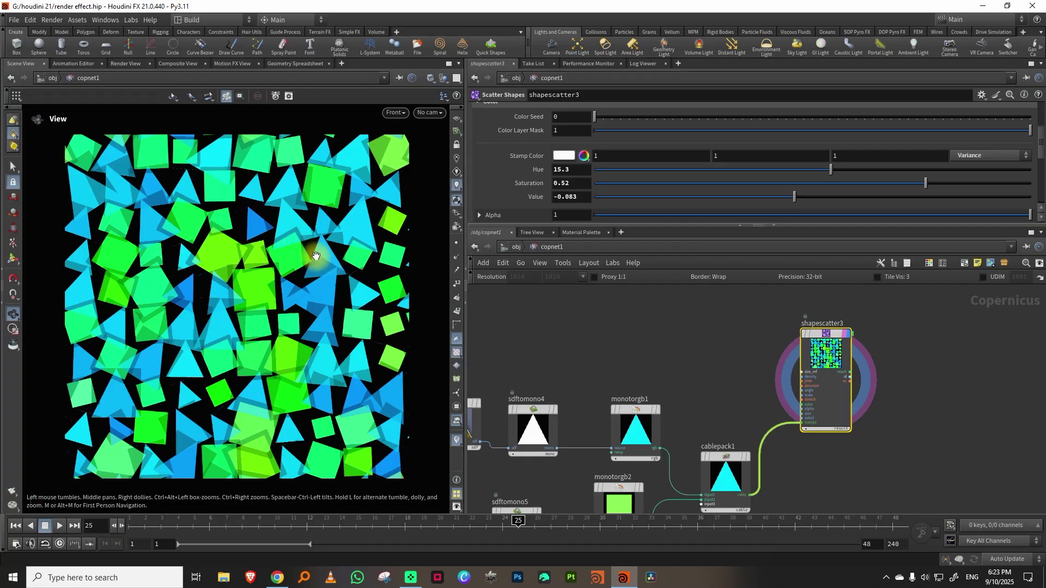
click(636, 319)
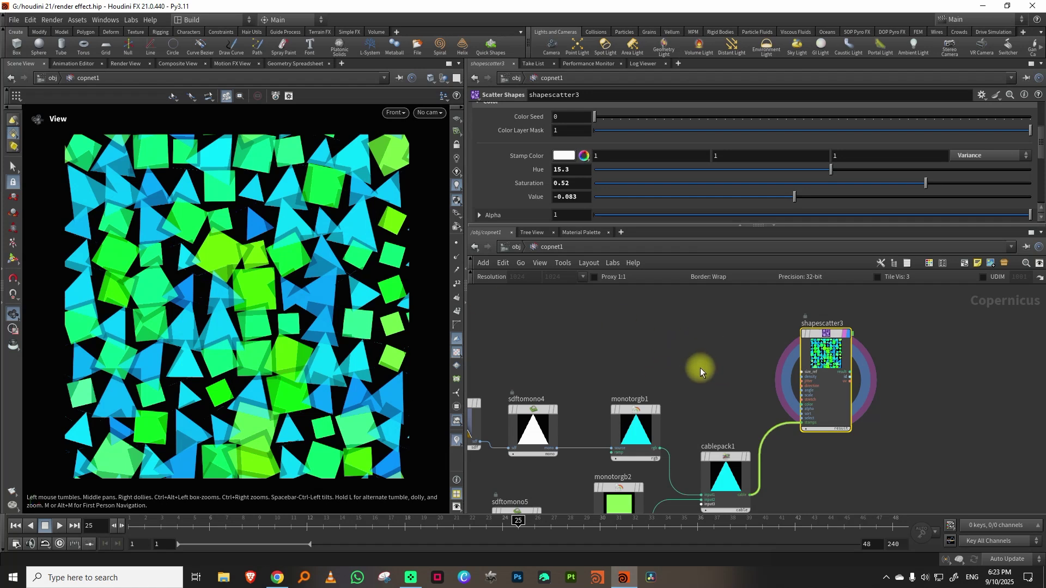
middle_drag(700, 368, 709, 444)
drag(671, 224, 662, 310)
scroll(1032, 178, up, 3)
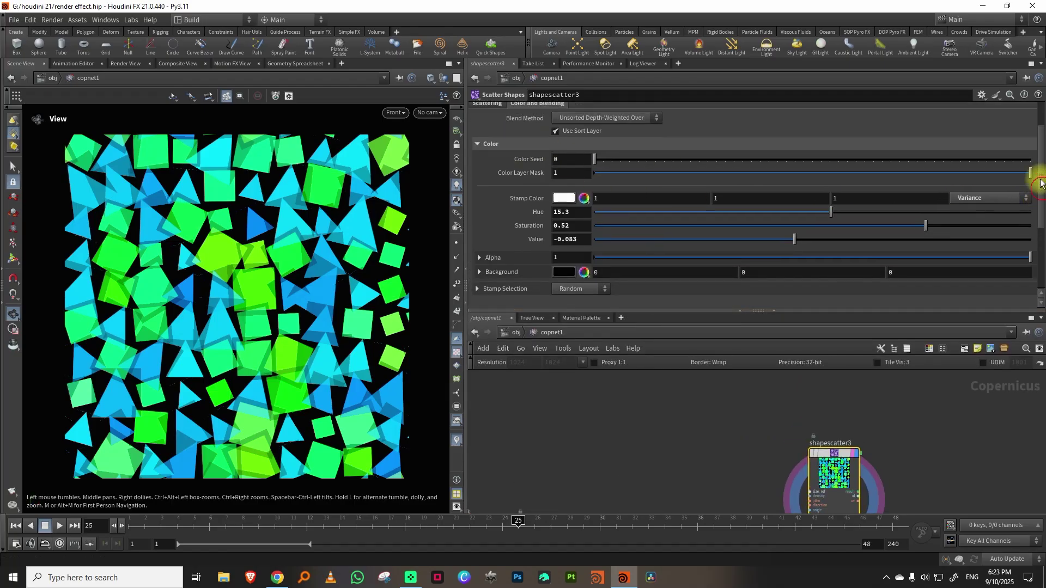
click(479, 150)
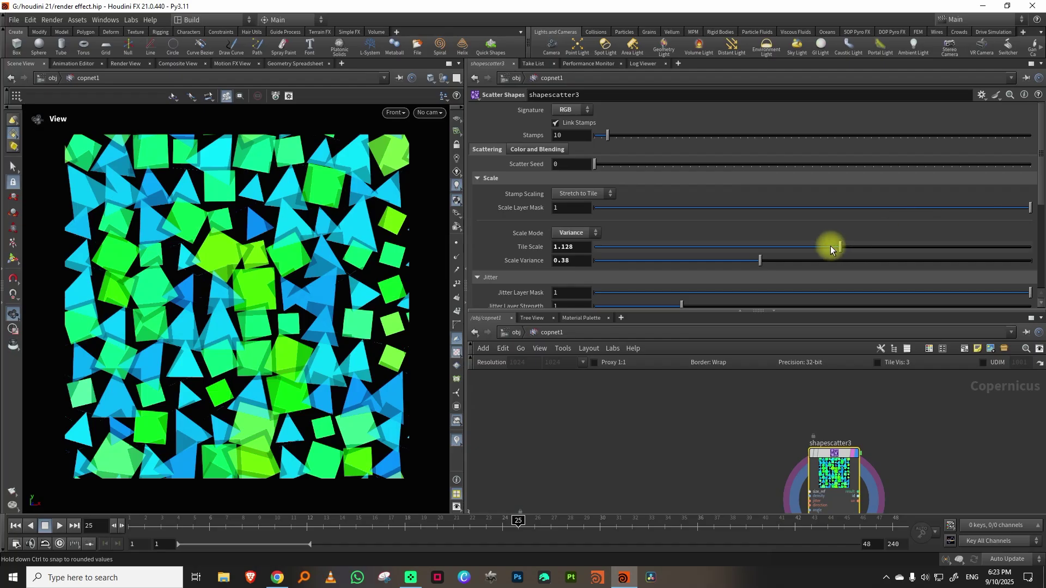
drag(753, 260, 719, 259)
drag(840, 247, 770, 254)
middle_drag(707, 470, 680, 402)
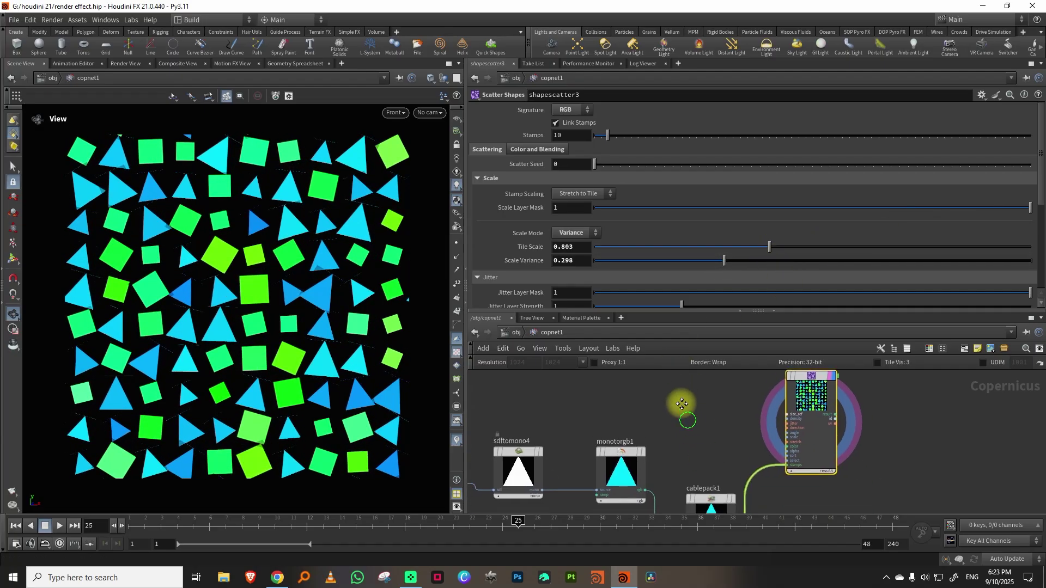
drag(770, 247, 741, 245)
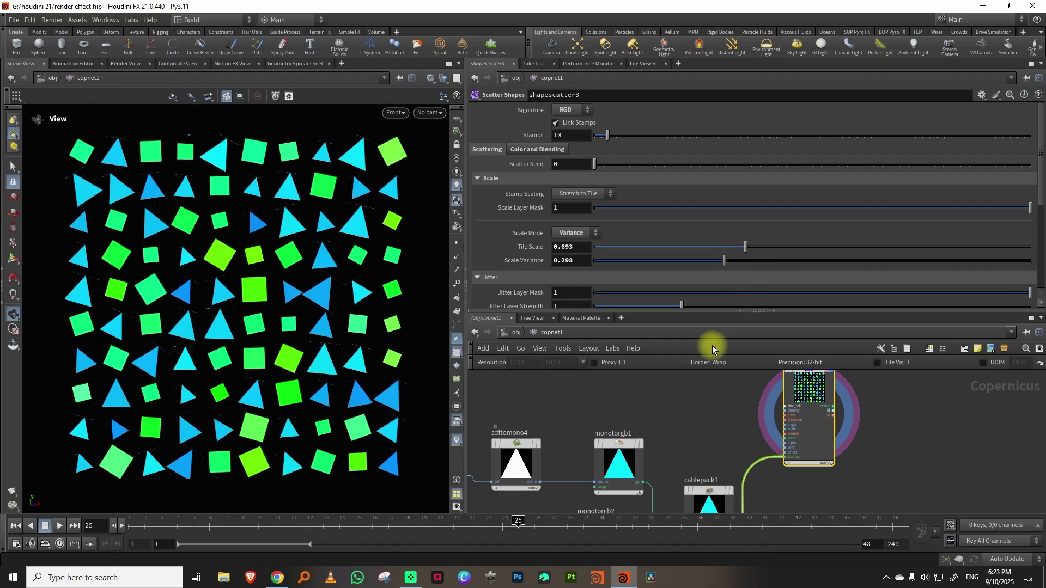
- Switch the Scatter Shapes signature to RGBA and enlarge the network view
click(572, 109)
click(567, 119)
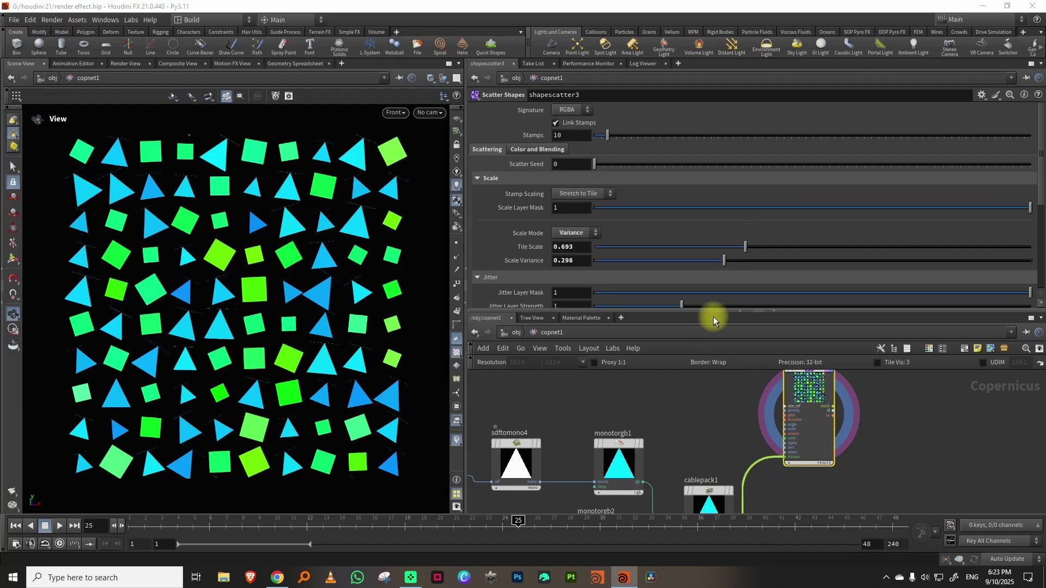
drag(712, 311, 711, 247)
- Look over the whole stamp network, then examine the Scatter Shapes node's inputs and outputs
middle_drag(717, 371, 766, 348)
right_drag(765, 349, 743, 368)
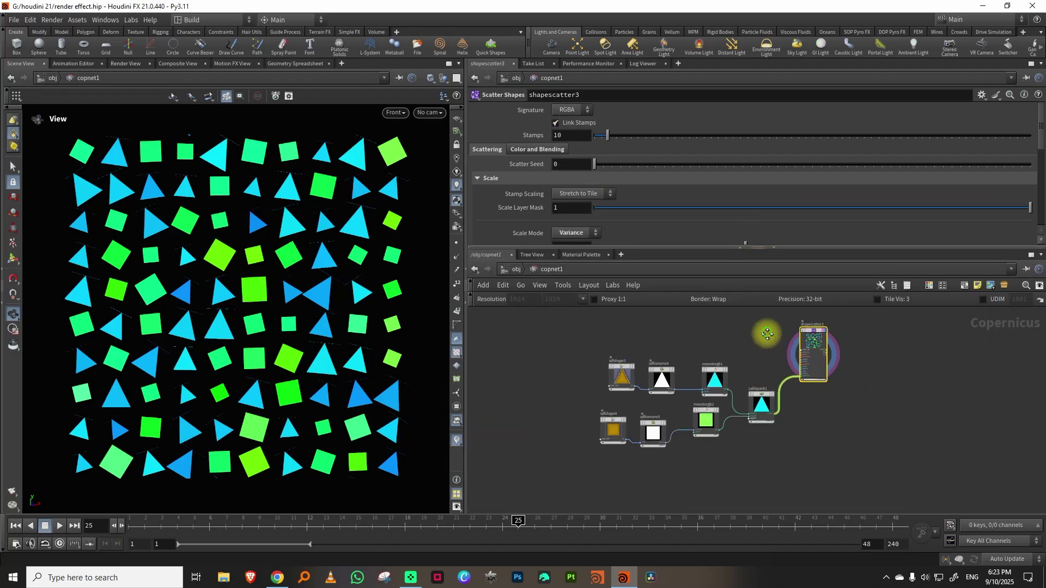
scroll(763, 343, down, 2)
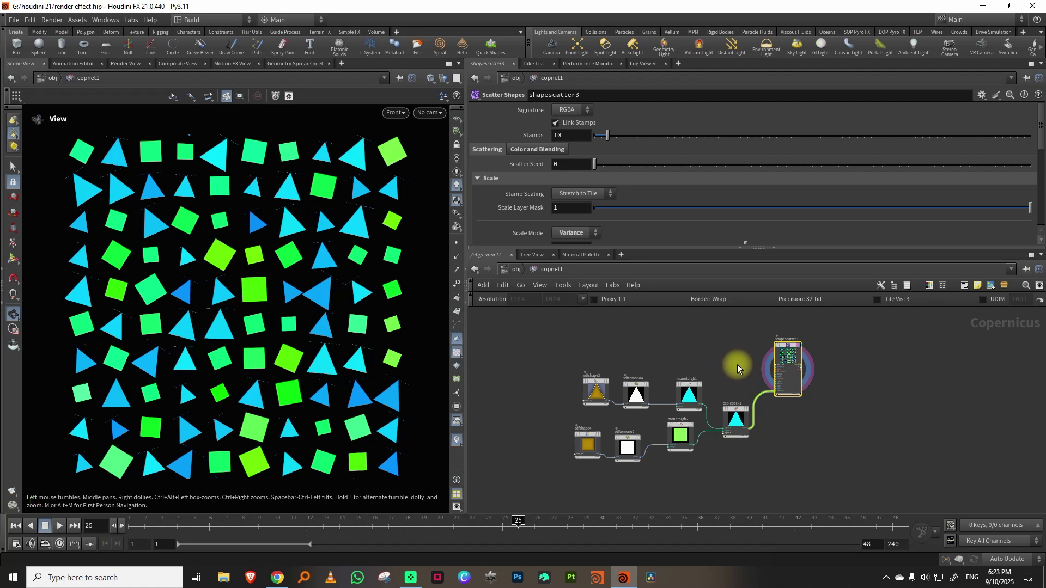
middle_drag(739, 310, 729, 377)
right_drag(820, 449, 862, 425)
middle_drag(802, 438, 826, 425)
right_drag(816, 428, 843, 414)
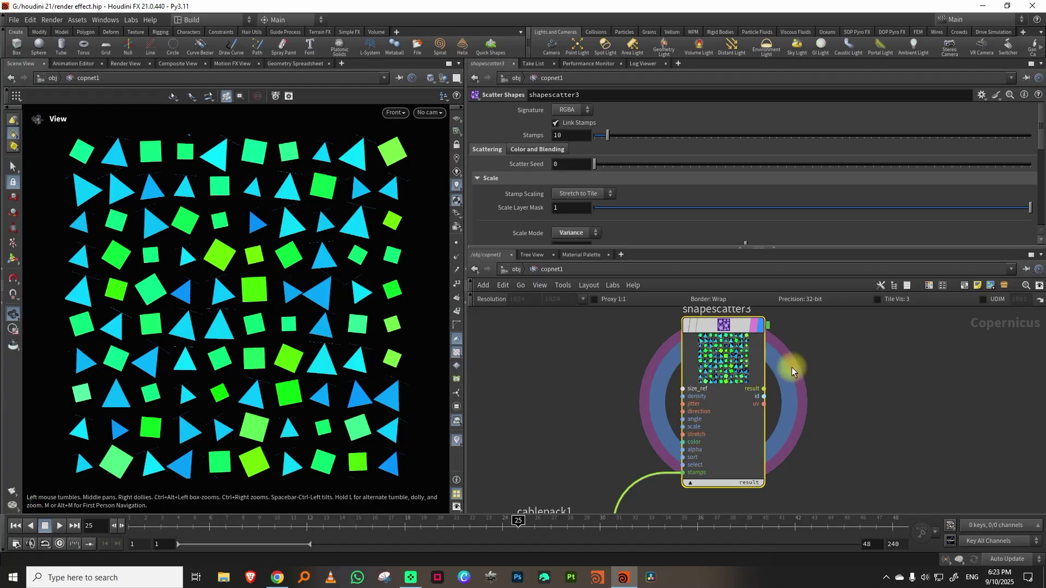
middle_drag(792, 367, 776, 410)
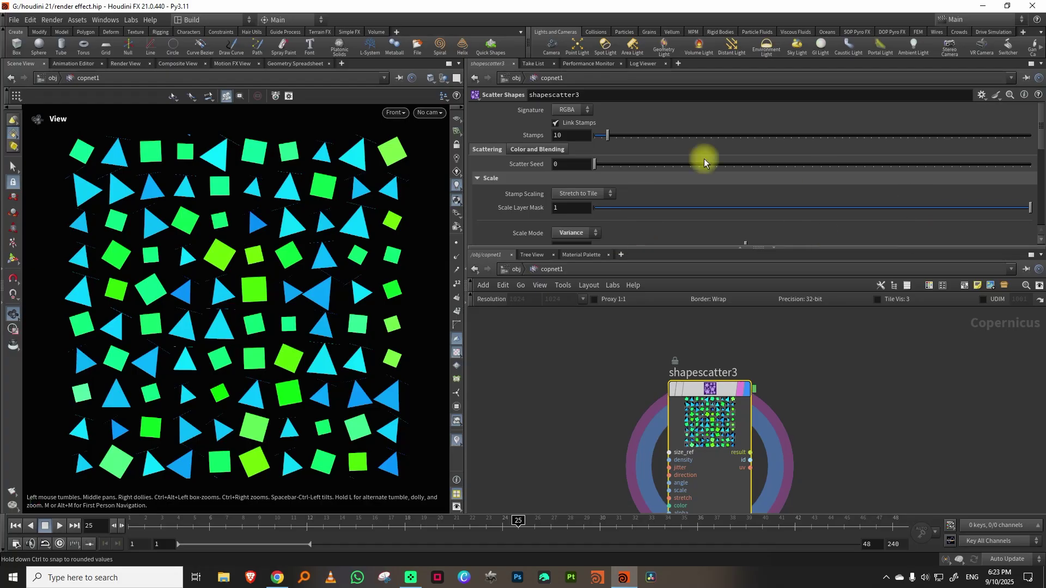
- Set the Scatter Shapes node to 20 stamps and its stamp selection mode to Cycle
mouse_move(612, 136)
mouse_down()
mouse_move(908, 137)
mouse_move(621, 137)
mouse_up()
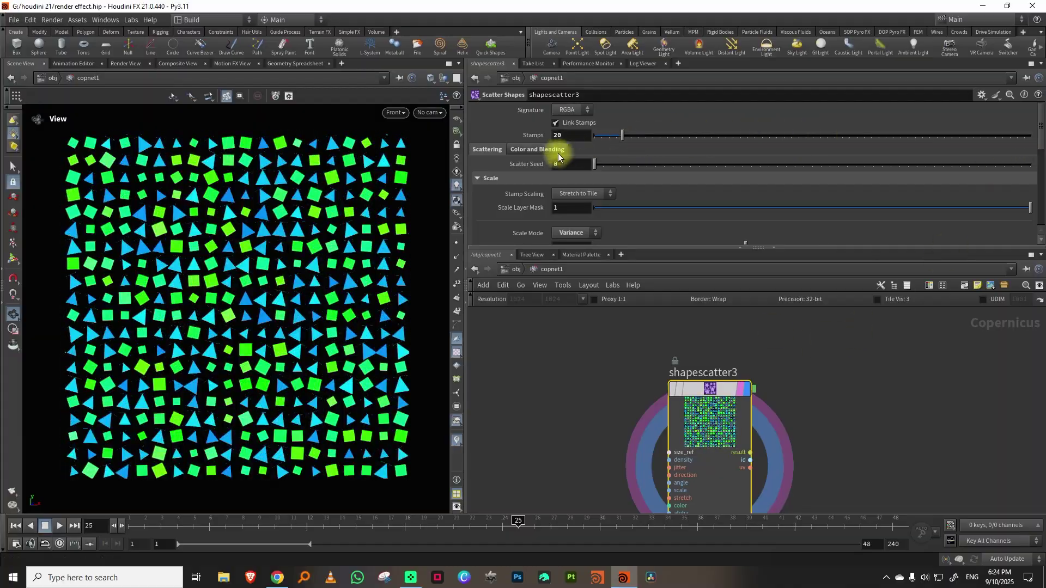
click(523, 149)
scroll(1035, 168, down, 5)
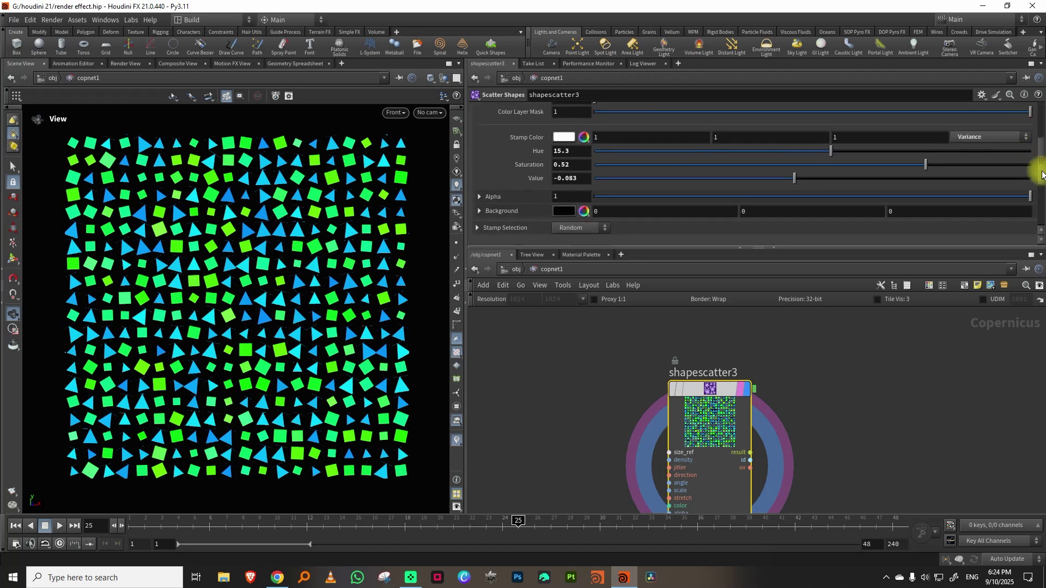
click(479, 186)
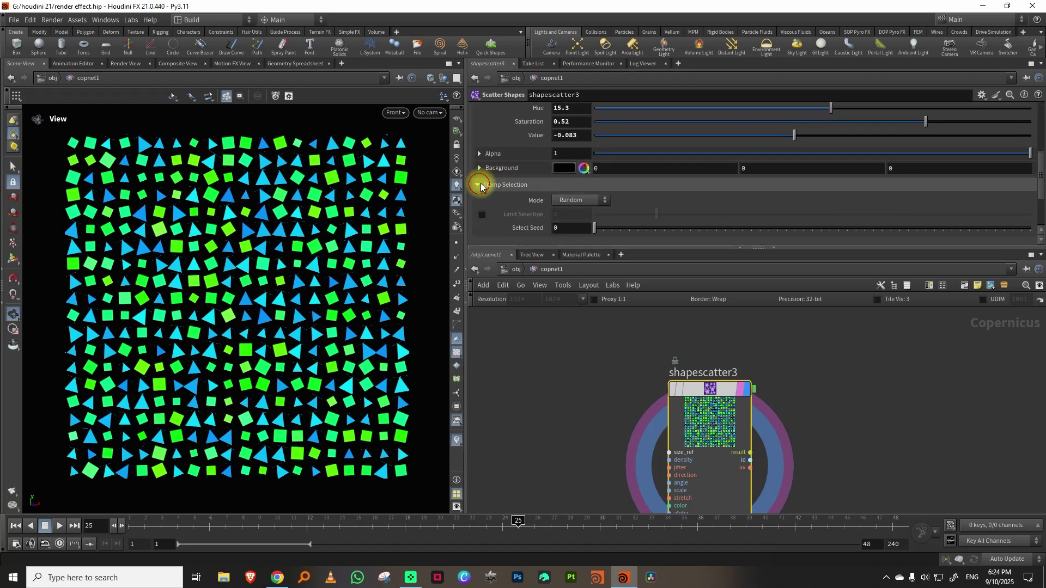
click(581, 212)
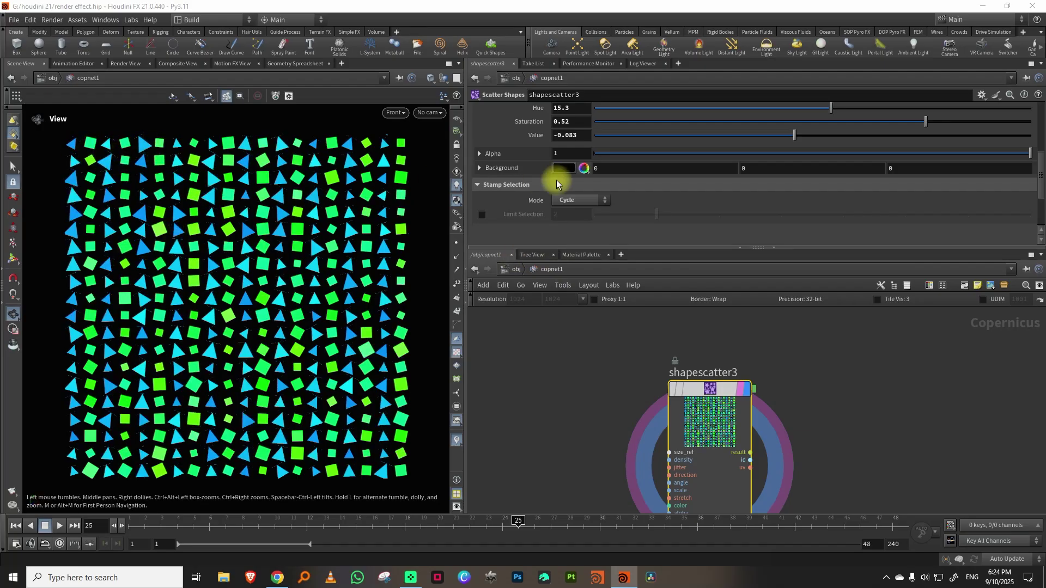
- Try the Layer Select stamp selection mode on the Scatter Shapes node with the selection limited to 1
click(579, 201)
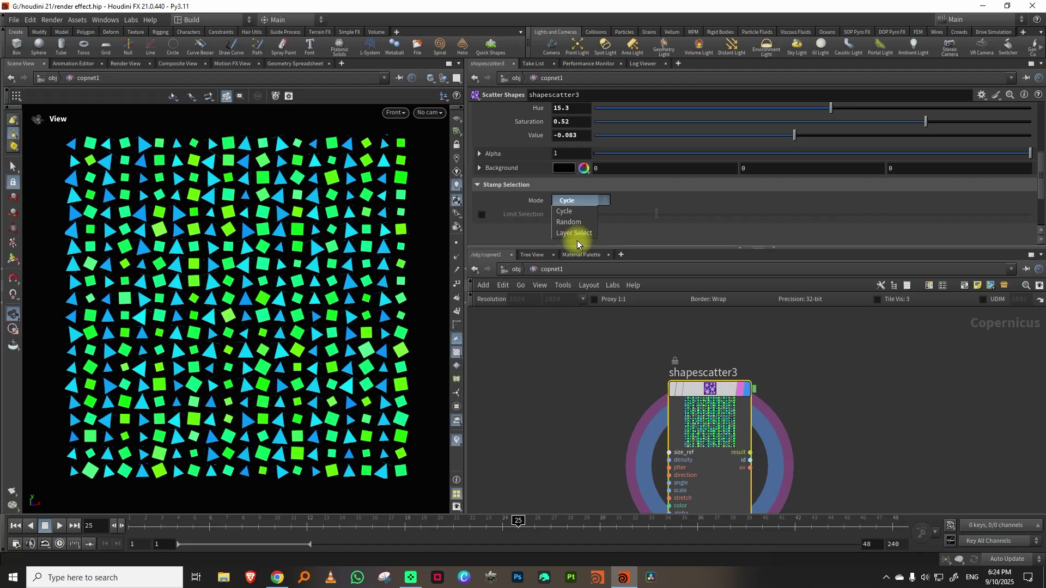
click(579, 233)
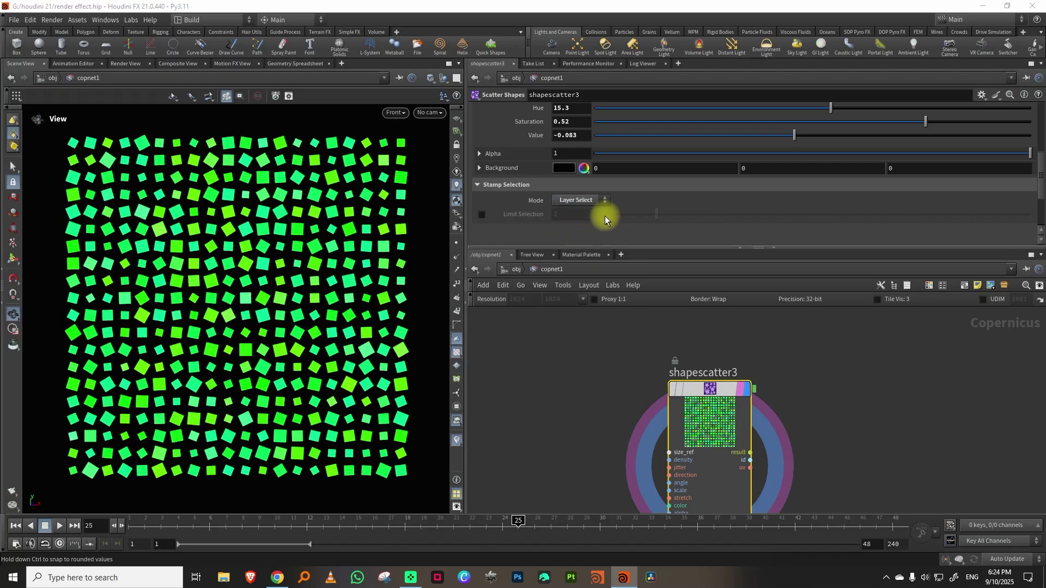
click(482, 214)
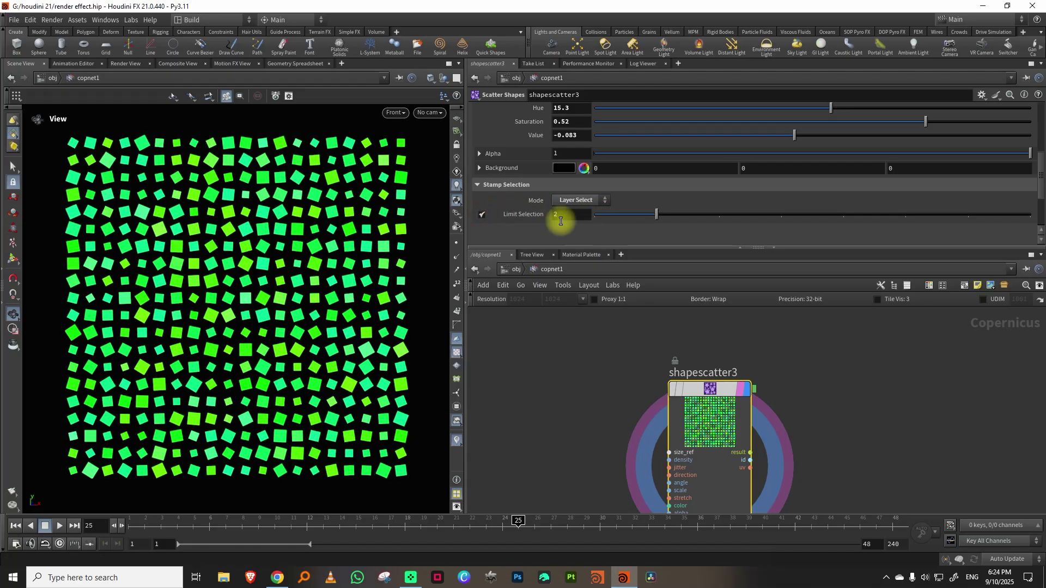
drag(656, 215, 573, 215)
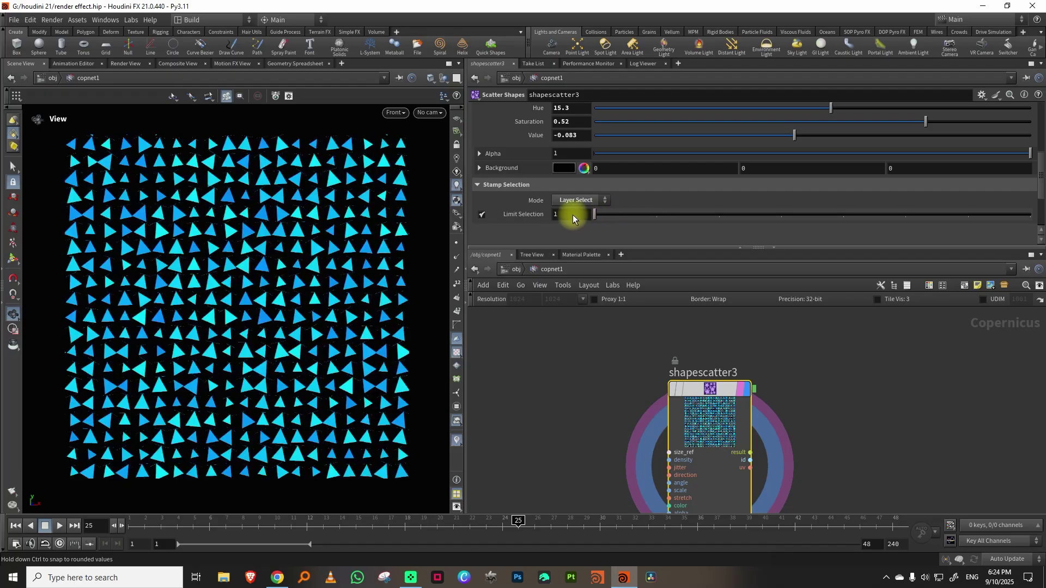
- Set the stamp selection mode to Random and turn off the selection limit
click(555, 207)
click(561, 205)
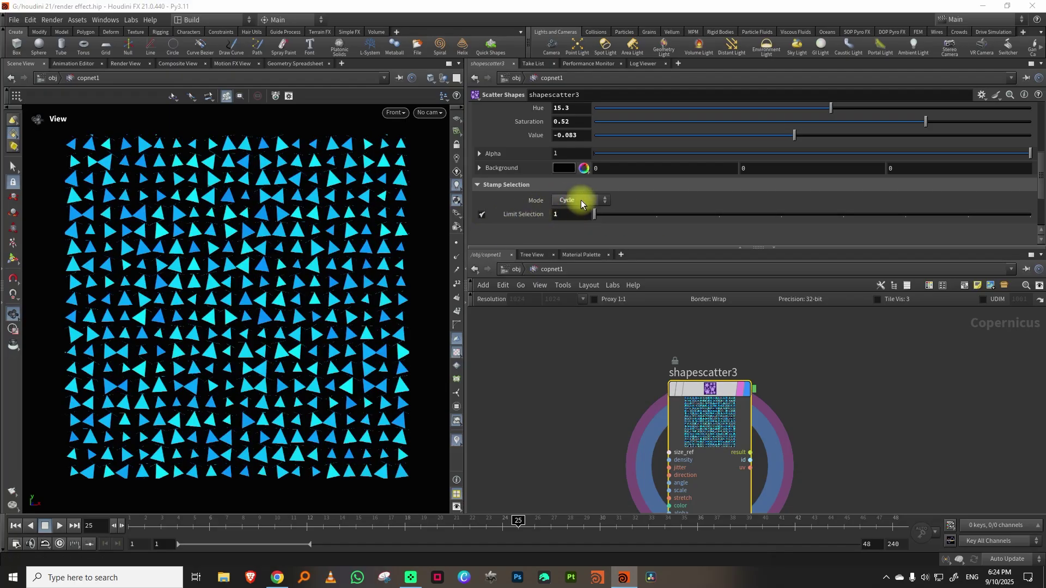
click(573, 222)
click(482, 214)
drag(1039, 182, 1037, 140)
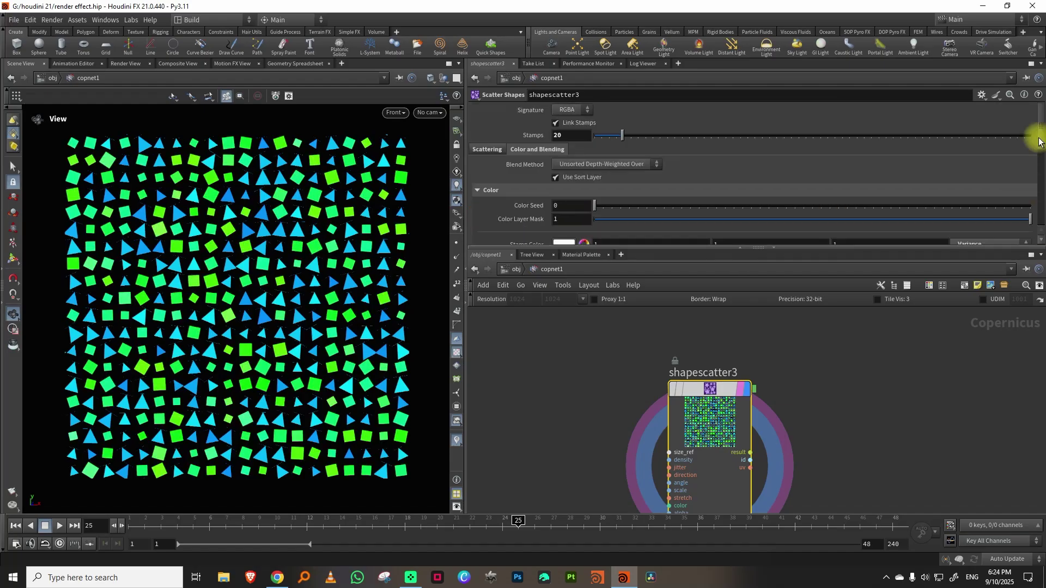
- Delete both Mono to RGB nodes between the SDF to Mono nodes and the cable pack
middle_drag(819, 401, 825, 338)
right_drag(829, 357, 826, 368)
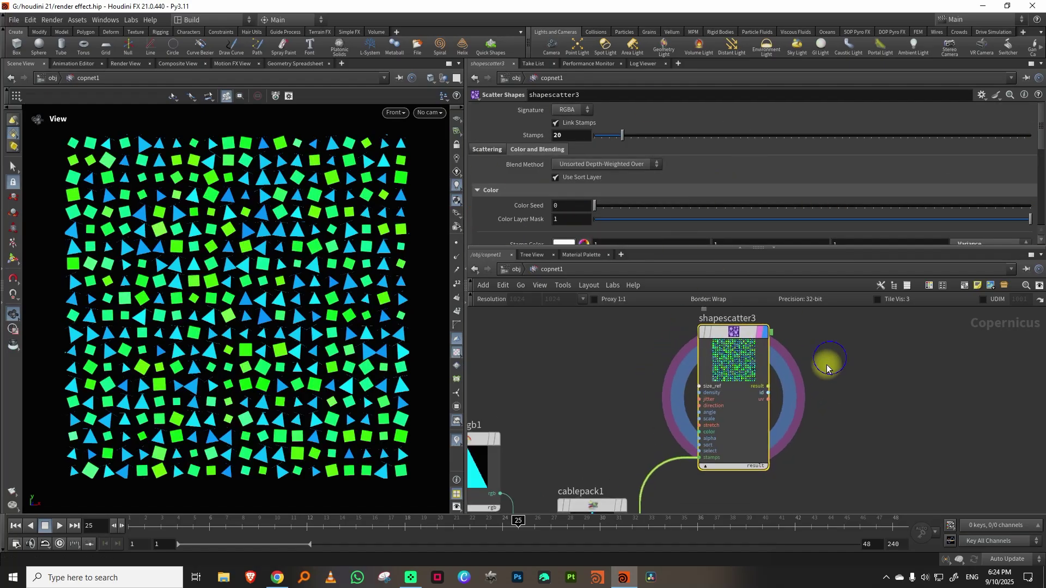
scroll(789, 417, up, 2)
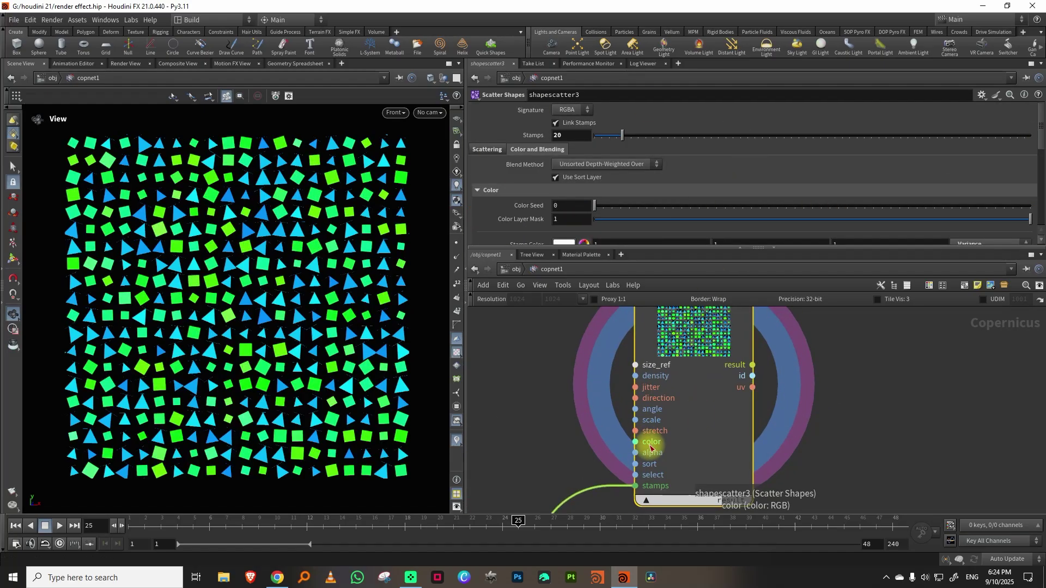
scroll(709, 362, down, 3)
mouse_move(598, 436)
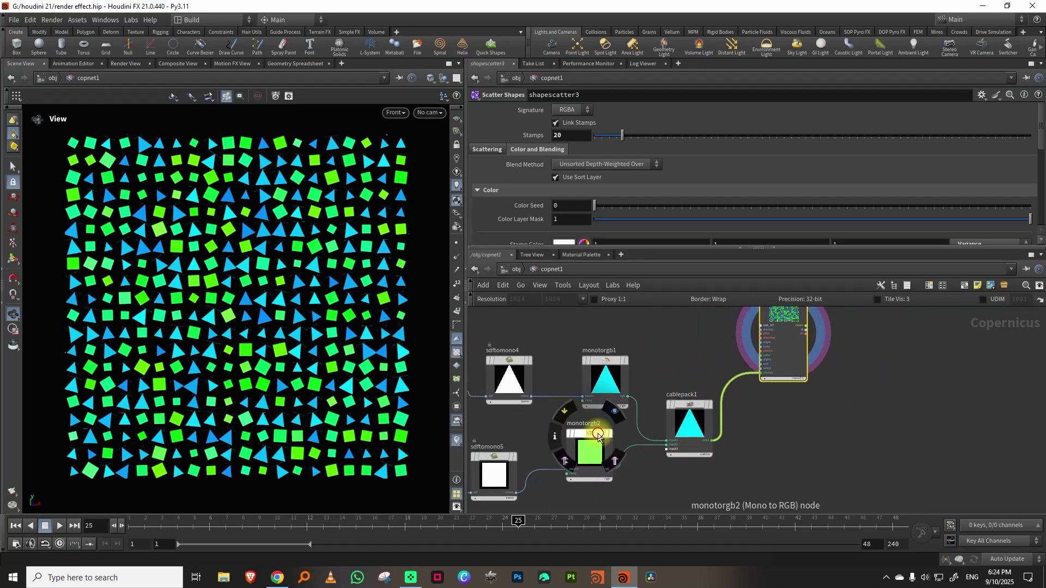
drag(598, 436, 614, 441)
drag(560, 333, 635, 493)
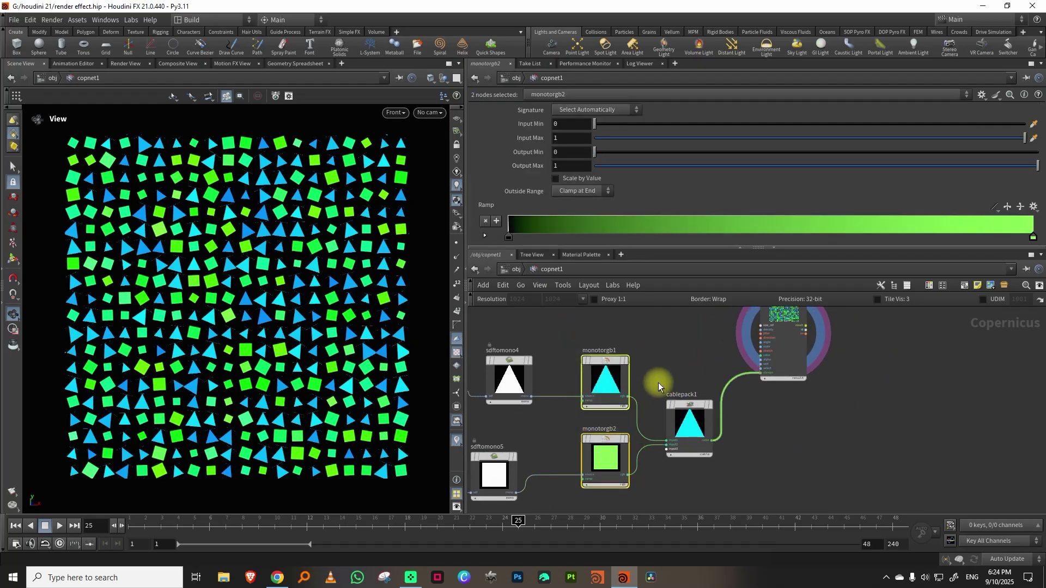
key(Delete)
- Locate the File node that loads alien15.jpg and display its image in the viewport
scroll(687, 448, down, 2)
middle_drag(648, 354, 748, 435)
scroll(695, 392, down, 3)
scroll(564, 424, up, 3)
middle_drag(617, 379, 545, 563)
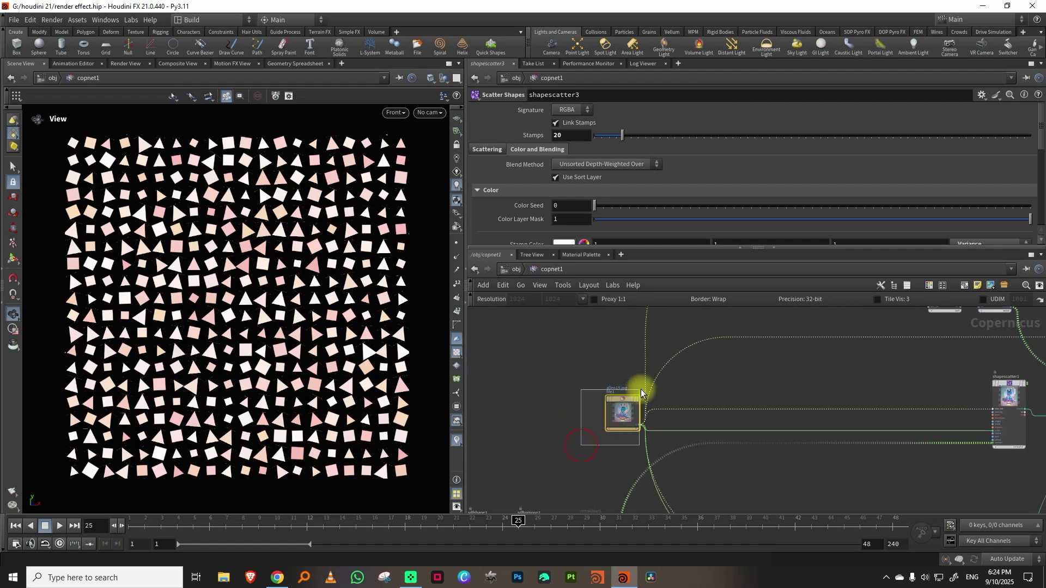
click(629, 398)
scroll(700, 369, up, 2)
scroll(625, 397, up, 1)
scroll(573, 412, up, 1)
click(573, 412)
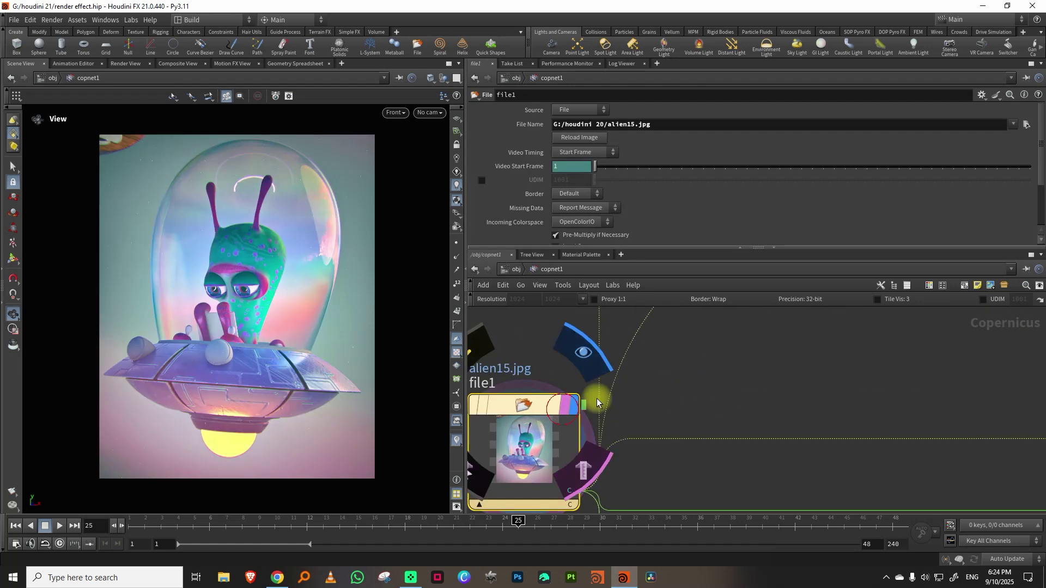
- Copy the alien15.jpg File node and paste it beside the shapescatter3 node
scroll(806, 338, down, 3)
drag(693, 353, 774, 398)
key(ctrl+c)
middle_drag(833, 397, 679, 346)
scroll(762, 385, down, 3)
middle_drag(768, 408, 692, 331)
middle_drag(717, 436, 692, 387)
key(ctrl+v)
scroll(822, 393, up, 4)
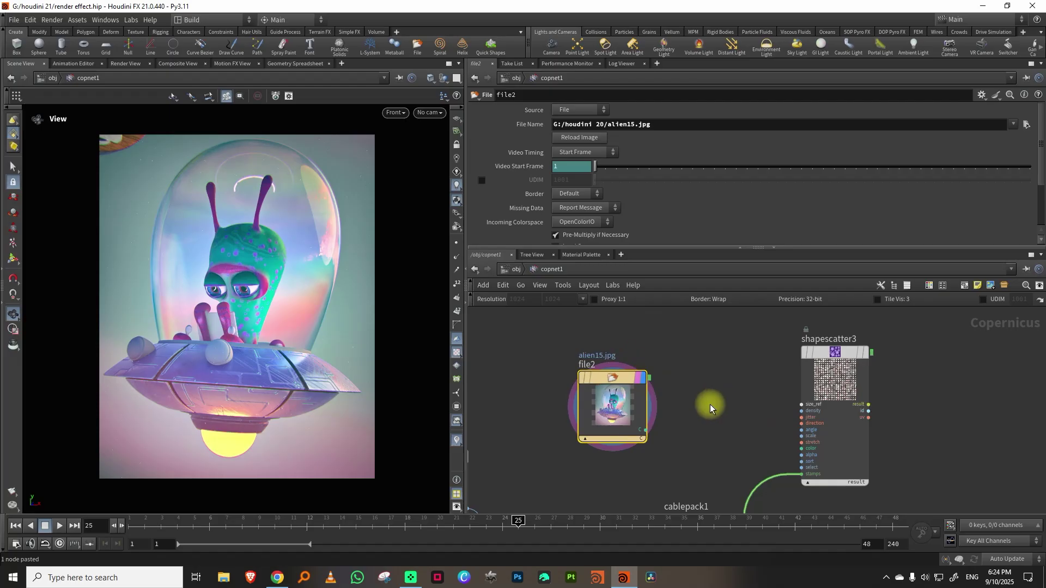
- Connect the copied alien15.jpg File node to the size_ref input of shapescatter3 and display the scatter node
click(642, 432)
click(801, 404)
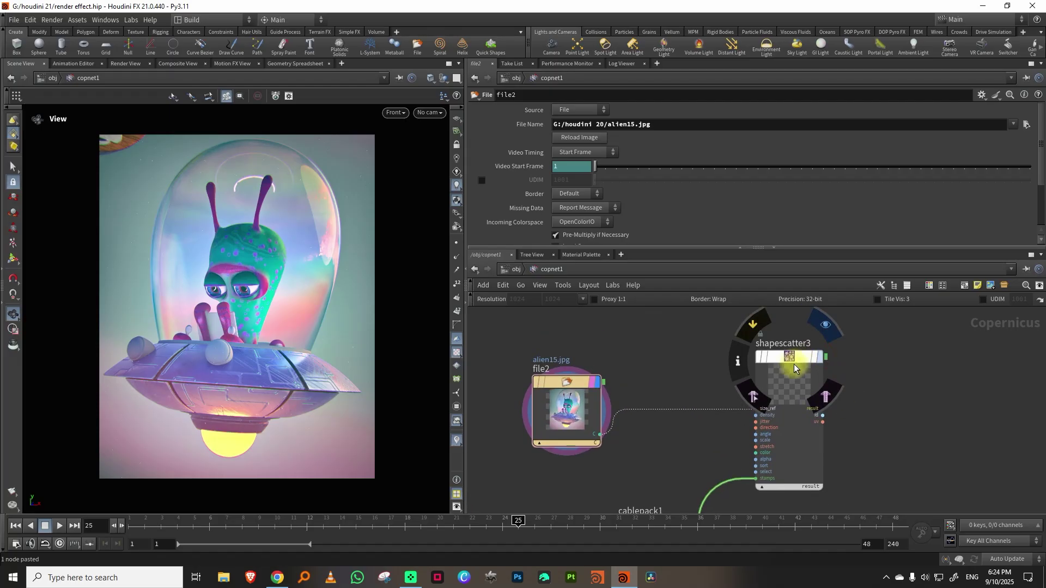
click(820, 357)
middle_drag(655, 435, 656, 416)
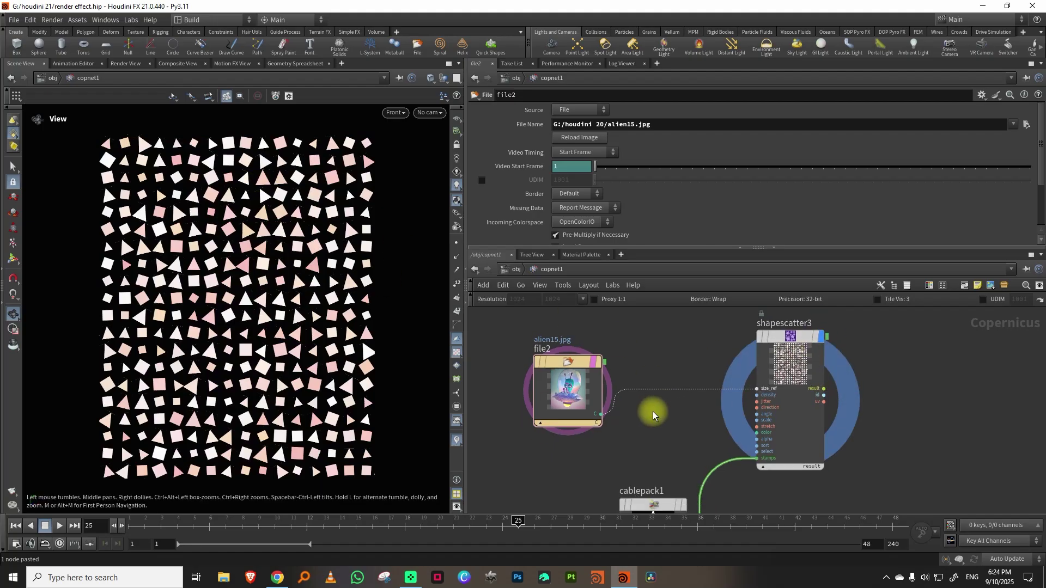
click(814, 337)
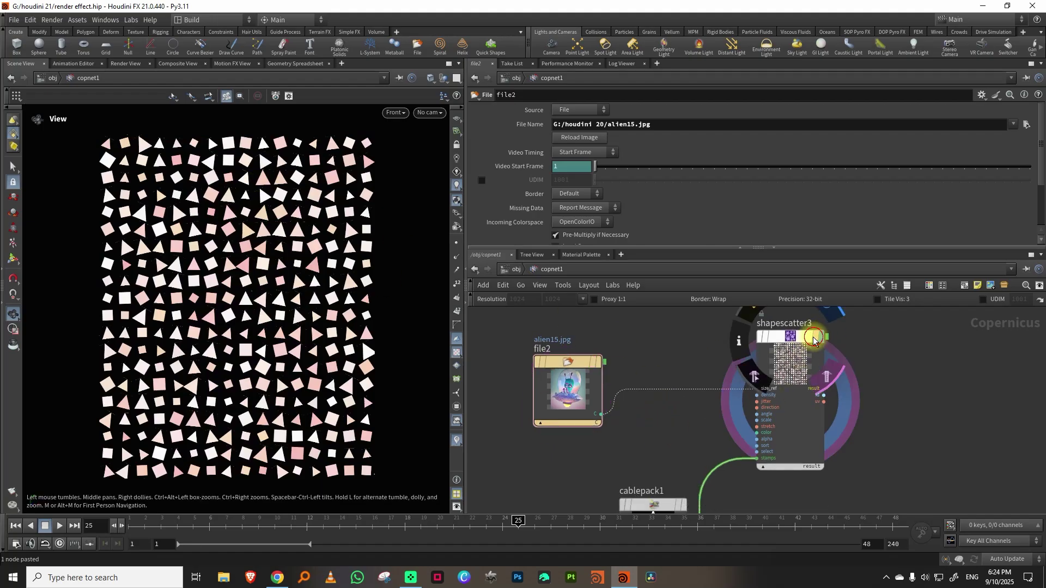
- Connect the copied alien15.jpg File node to the color input of shapescatter3 as well
click(601, 415)
scroll(707, 420, up, 2)
click(730, 433)
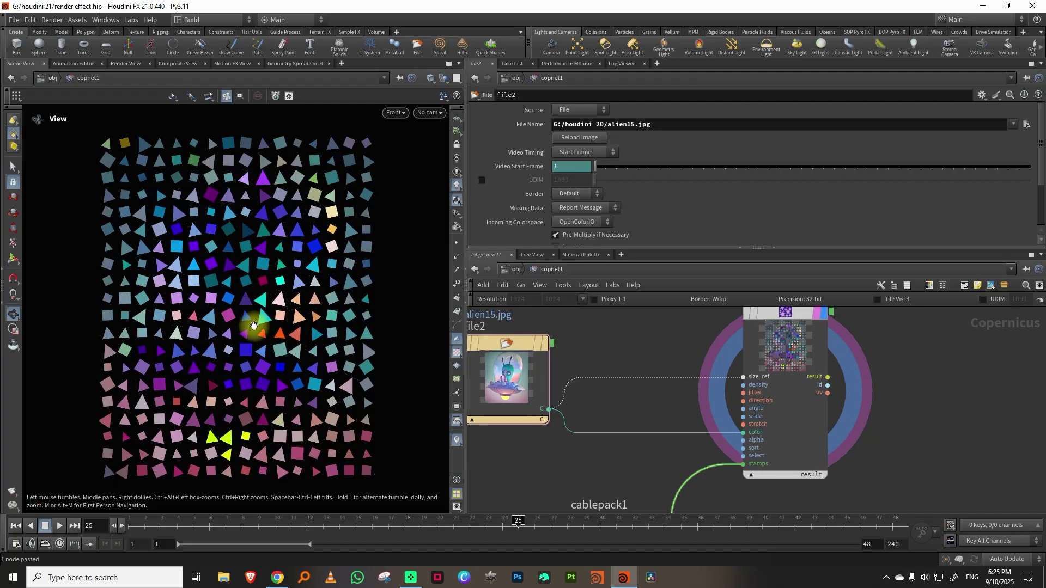
middle_drag(666, 310, 628, 386)
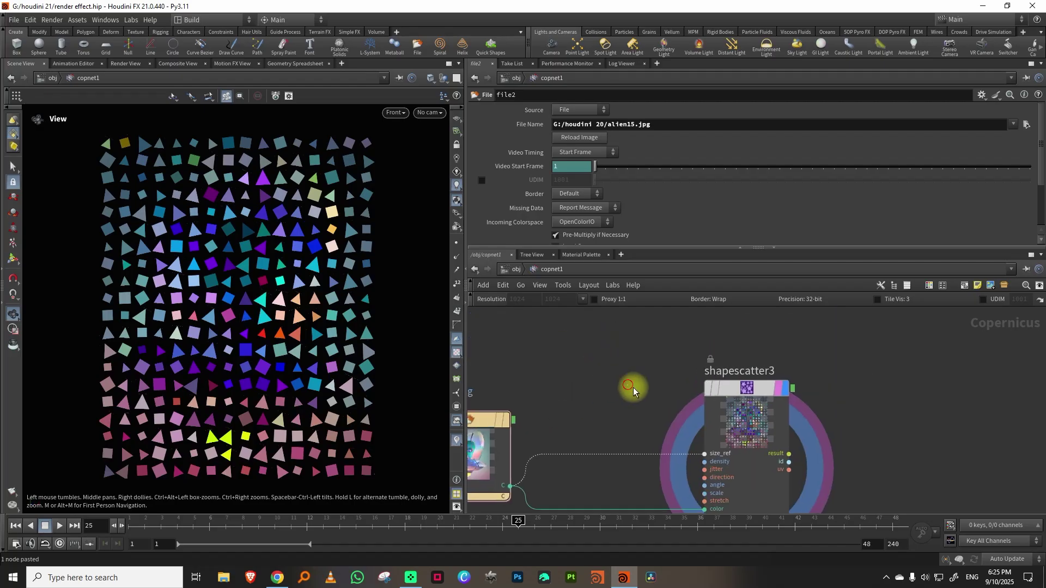
- Raise the shapescatter3 stamp count to 187 and enlarge the network view
click(746, 390)
drag(625, 143, 865, 143)
drag(705, 248, 705, 166)
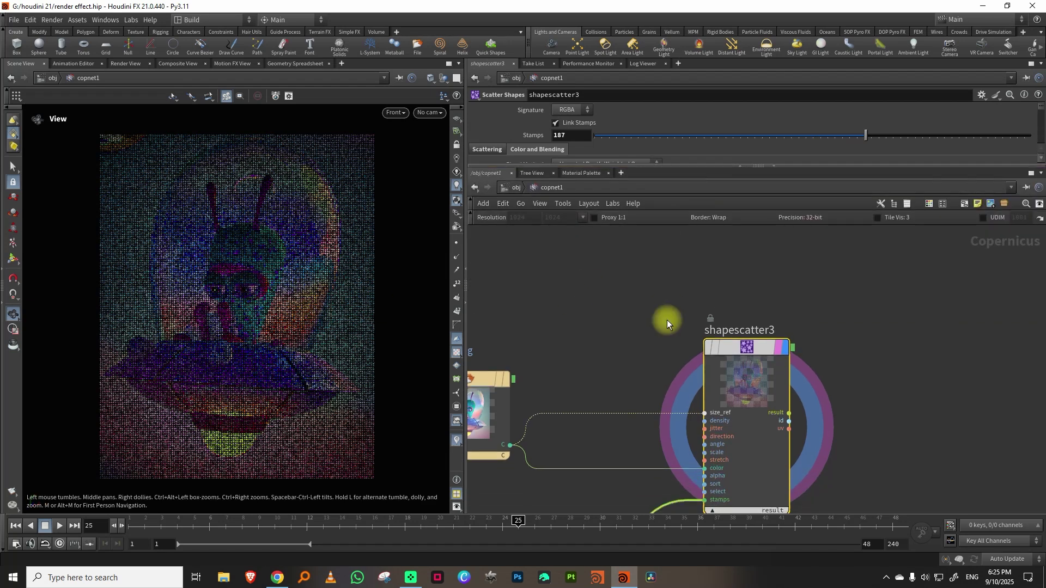
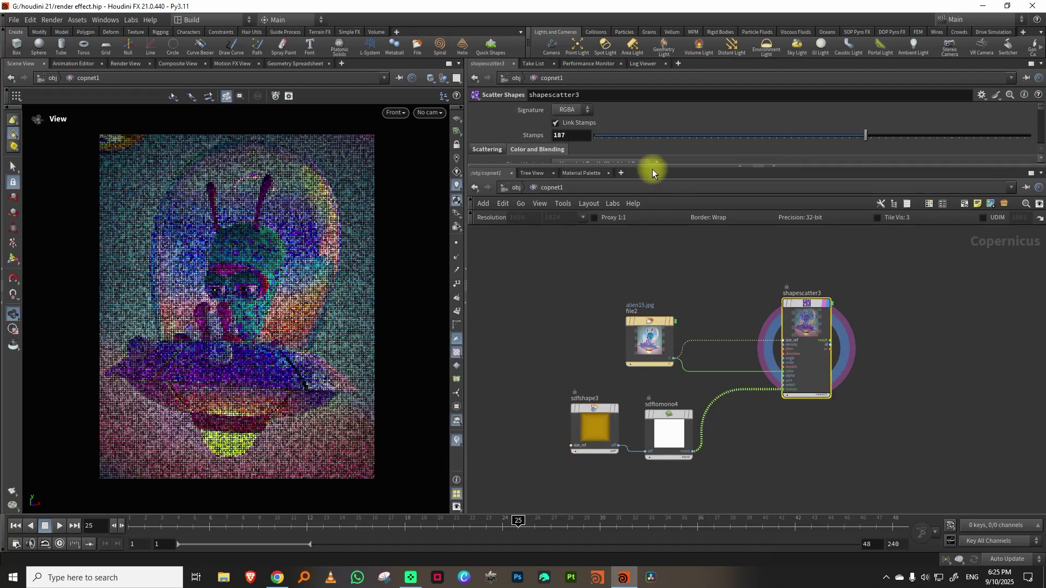
- Enlarge the parameter area and turn off the variance of the shapescatter3 stamp color
drag(665, 166, 665, 302)
drag(1038, 186, 1039, 209)
click(970, 191)
click(991, 190)
- Set the shapescatter3 scale mode to Uniform and reduce its stamps to 69
drag(1039, 164, 1037, 132)
click(487, 147)
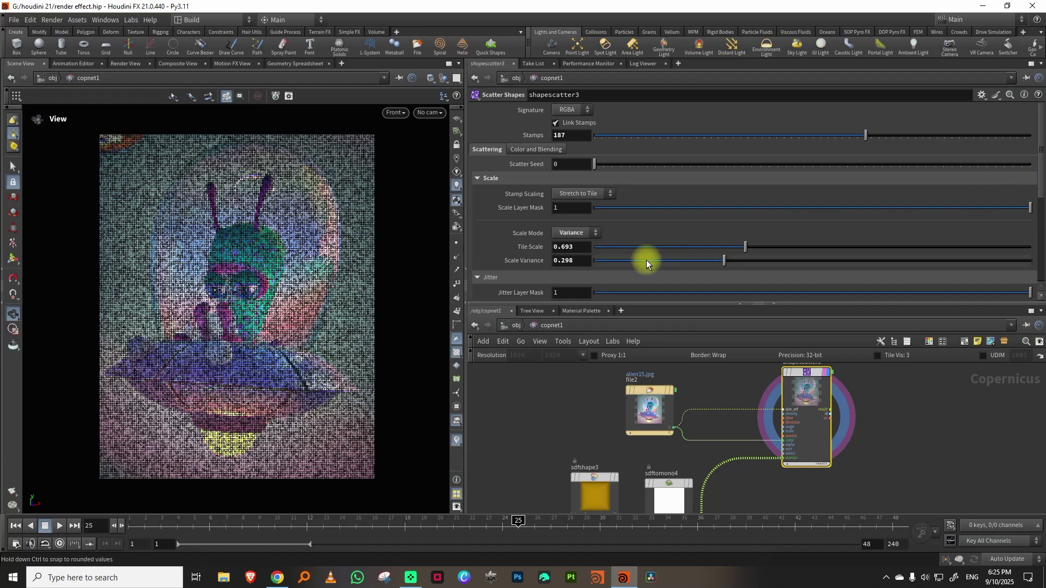
click(577, 243)
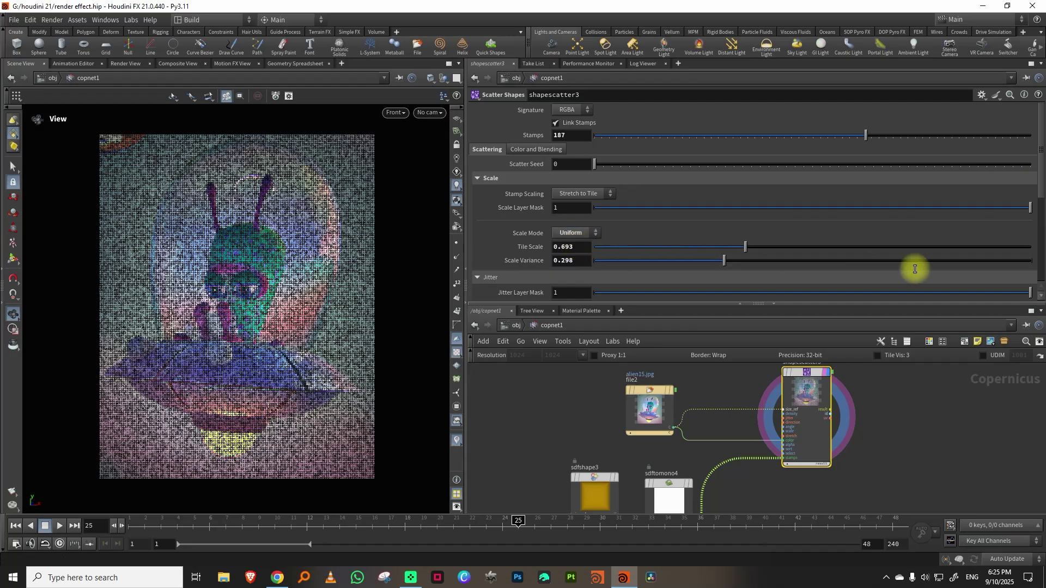
drag(691, 145, 694, 137)
- Switch the shapescatter3 angle from Variance to Uniform and raise the tile scale to 1.033
scroll(1042, 189, down, 5)
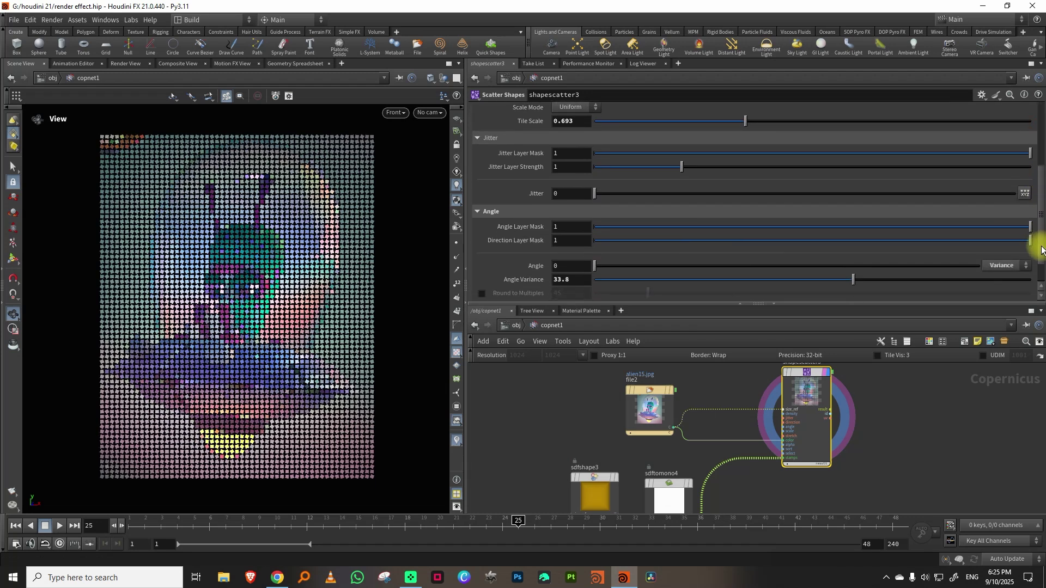
click(998, 233)
click(1001, 220)
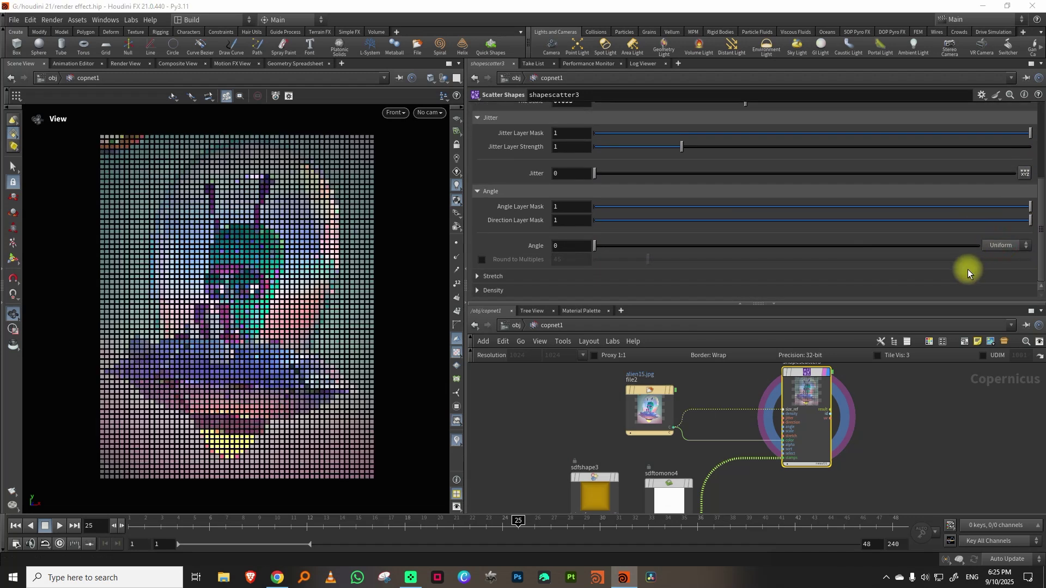
scroll(1041, 229, up, 3)
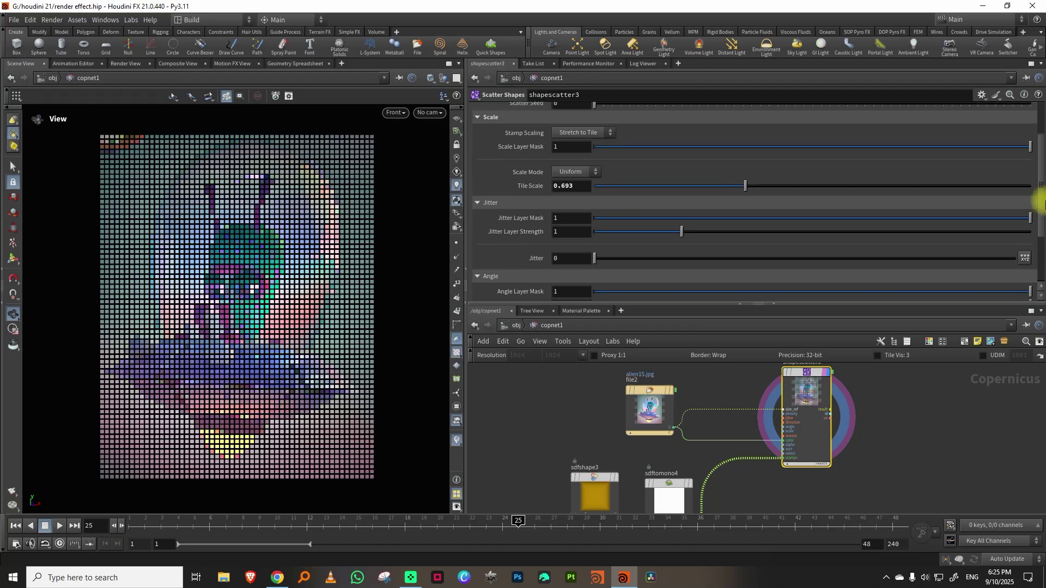
drag(752, 185, 816, 185)
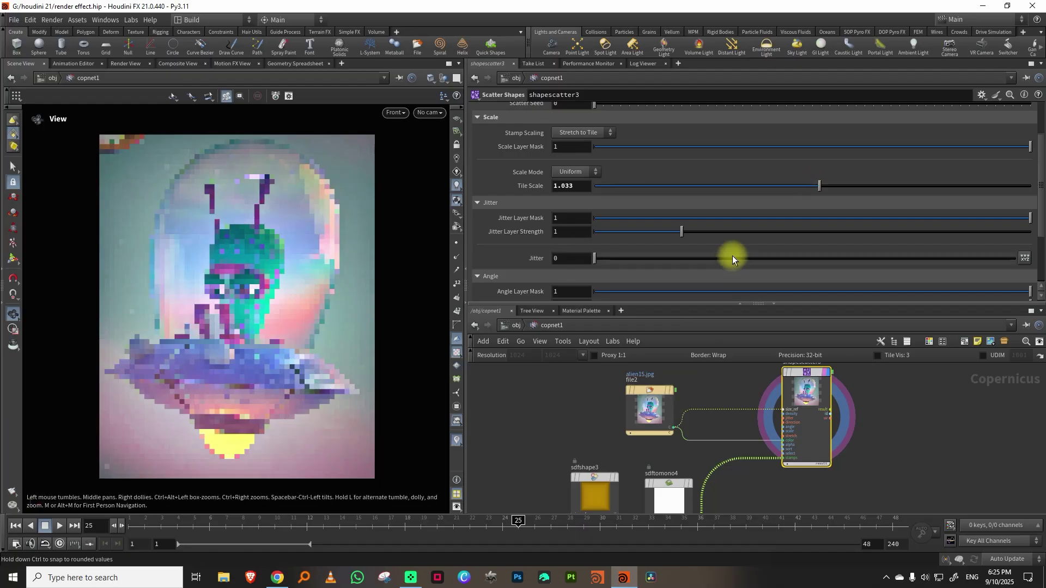
- Reduce the shapescatter3 stamp count to 28 for a coarse pixelated image
drag(1040, 175, 1040, 130)
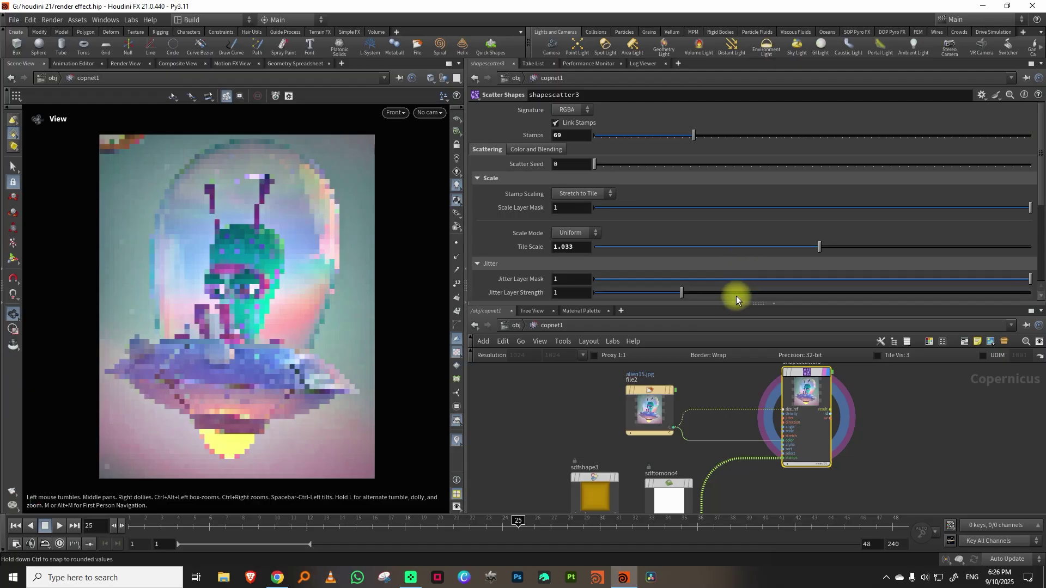
drag(726, 305, 722, 278)
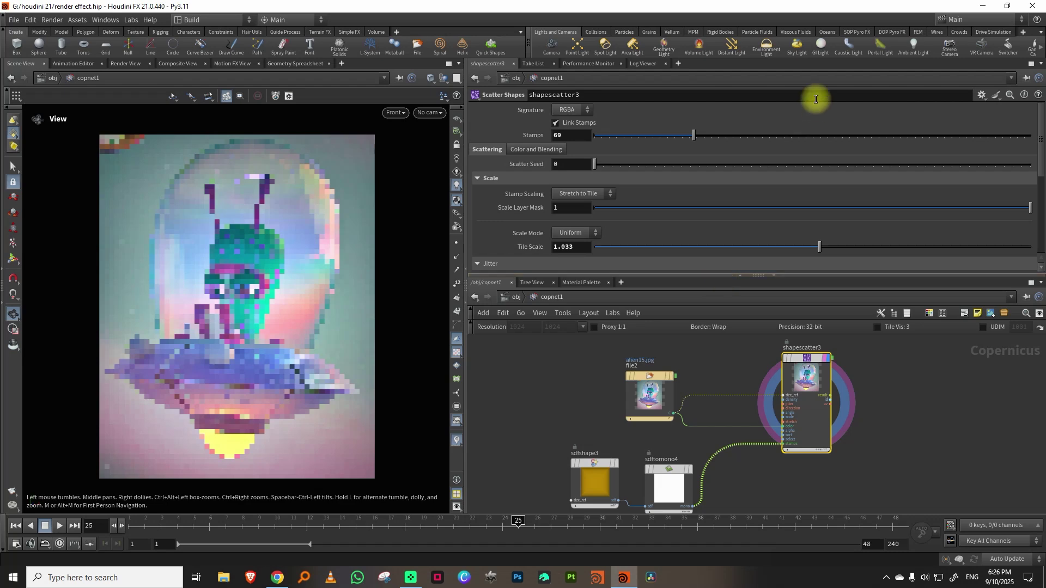
click(646, 138)
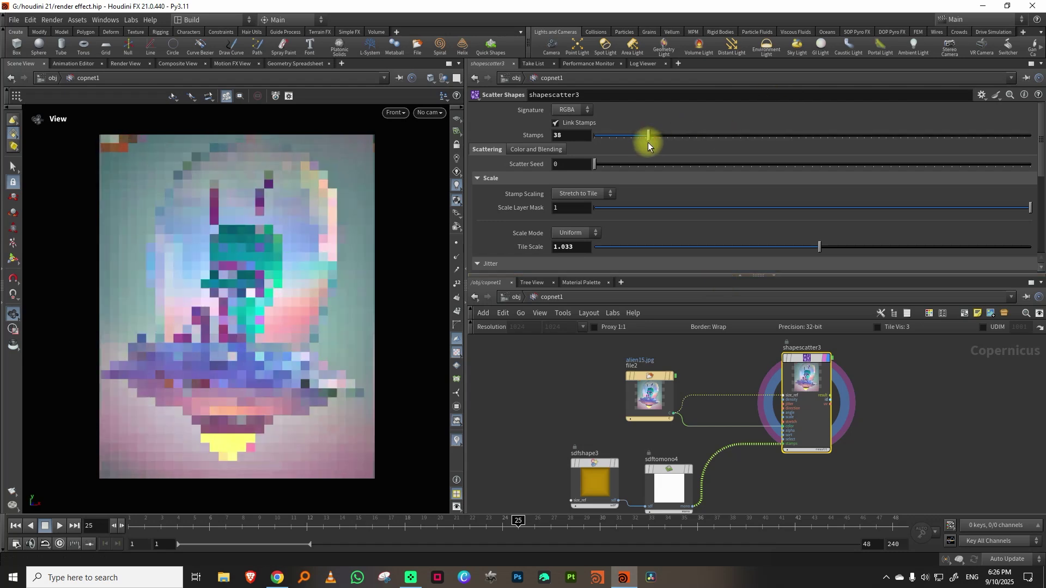
drag(642, 138, 633, 138)
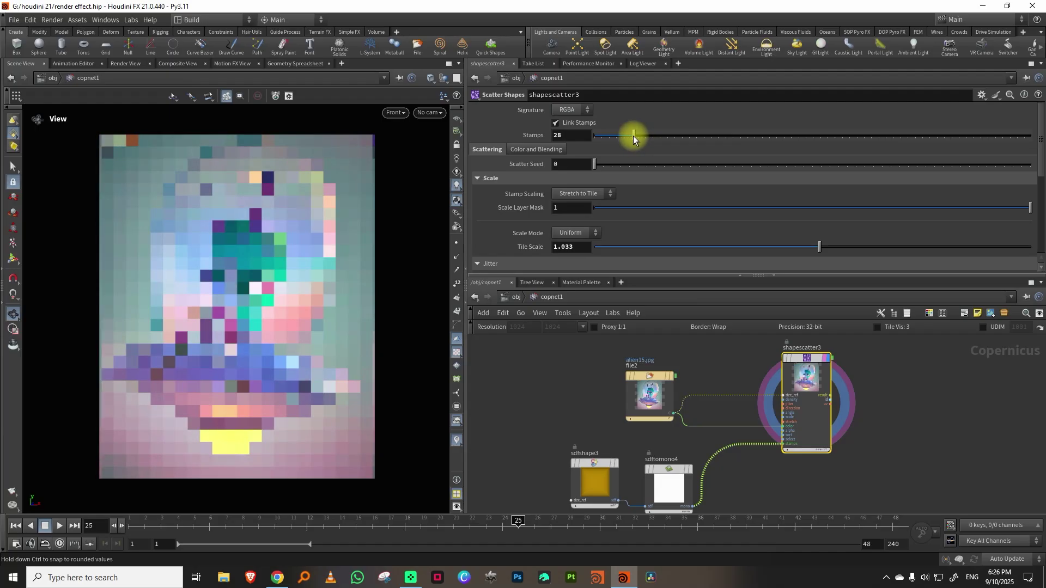
- Duplicate the shapescatter3 node with its connections and place the copy below the original
middle_drag(874, 427, 776, 400)
drag(717, 277, 718, 212)
key(ctrl+c)
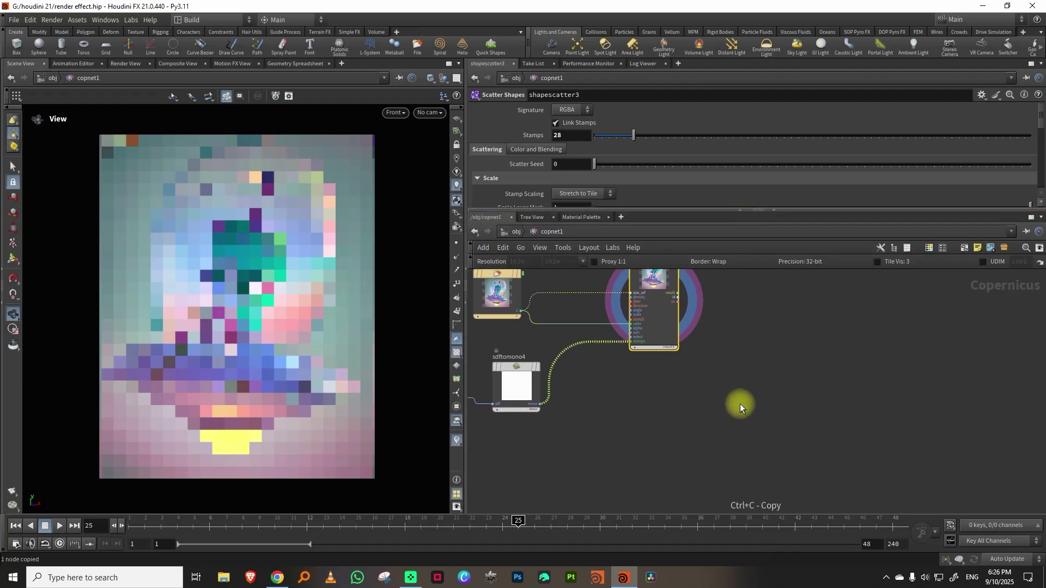
key(ctrl+v)
drag(736, 397, 683, 461)
- Rename the original Scatter Shapes node to low_res
middle_drag(738, 350, 713, 438)
double_click(626, 336)
text(low_res)
key(Return)
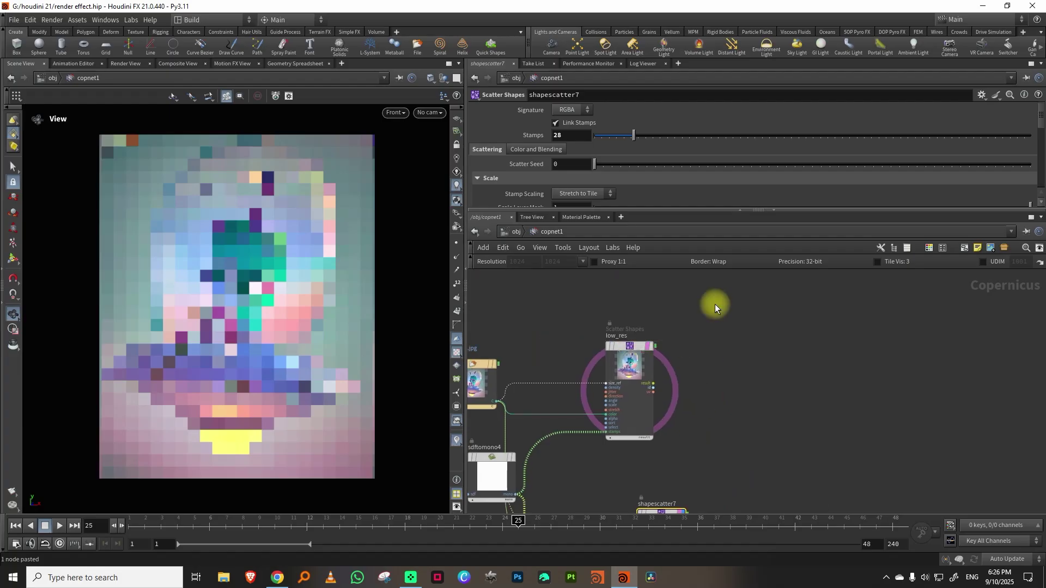
- Rename the duplicated Scatter Shapes node to highres and display it
middle_drag(704, 429, 704, 324)
double_click(648, 399)
text(highres_)
key(Return)
double_click(666, 397)
key(BackSpace)
click(724, 431)
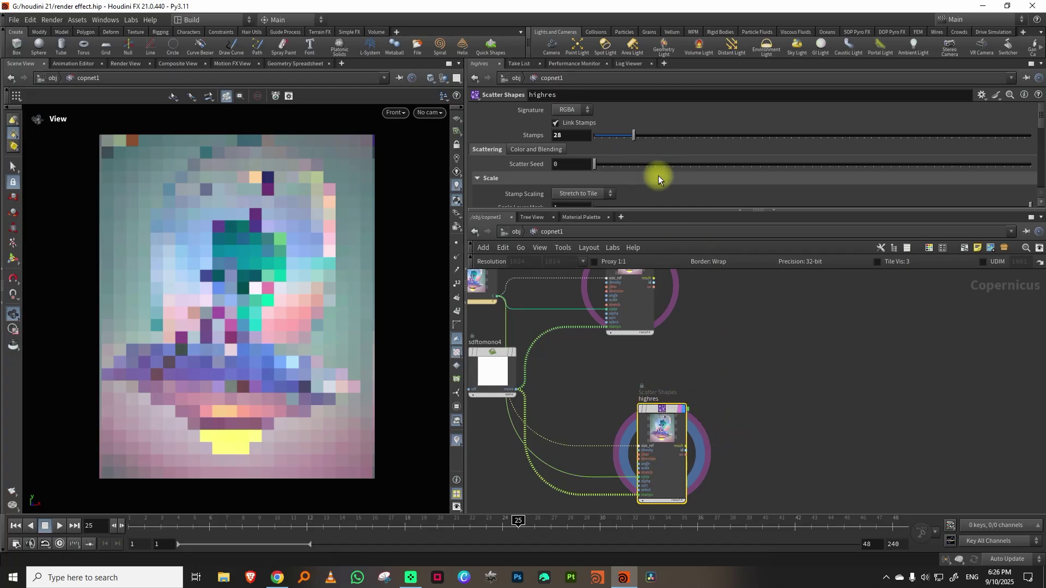
- Set the highres node's stamps to 58 and align the node beneath low_res
mouse_move(684, 136)
mouse_down()
mouse_move(698, 136)
mouse_move(678, 136)
mouse_up()
scroll(670, 363, down, 5)
middle_drag(671, 363, 726, 366)
drag(769, 416, 755, 413)
scroll(814, 367, up, 5)
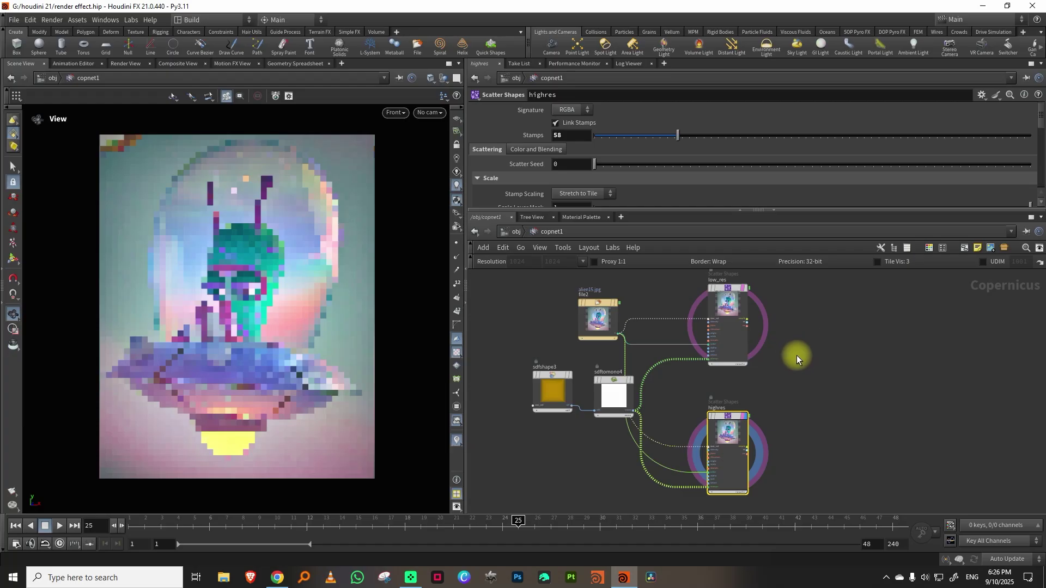
- Add a Blend node to the network, placed beyond the low_res and highres Scatter Shapes nodes
key(Tab)
text(ble)
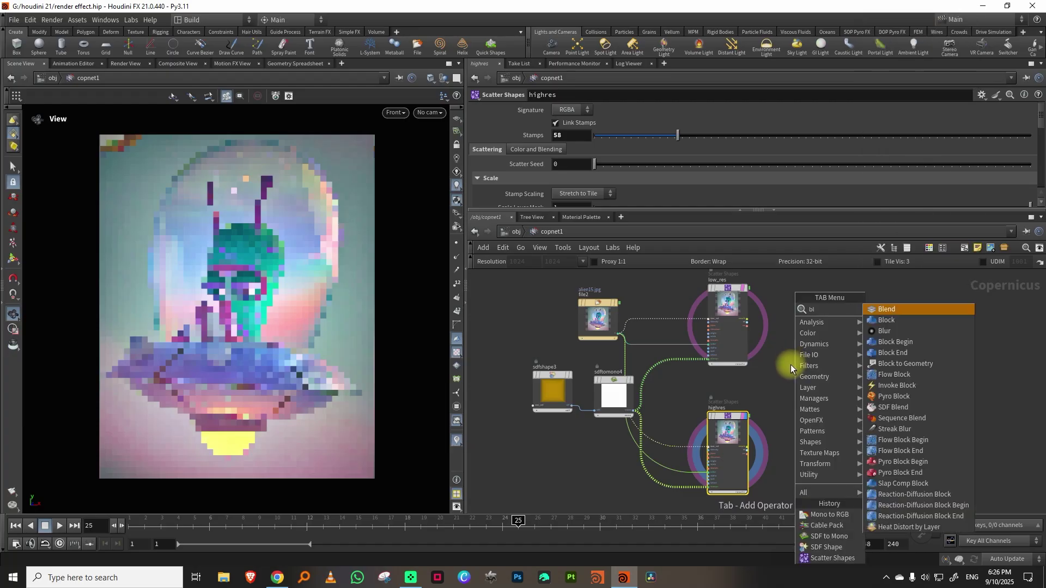
click(905, 309)
click(926, 340)
scroll(790, 344, up, 3)
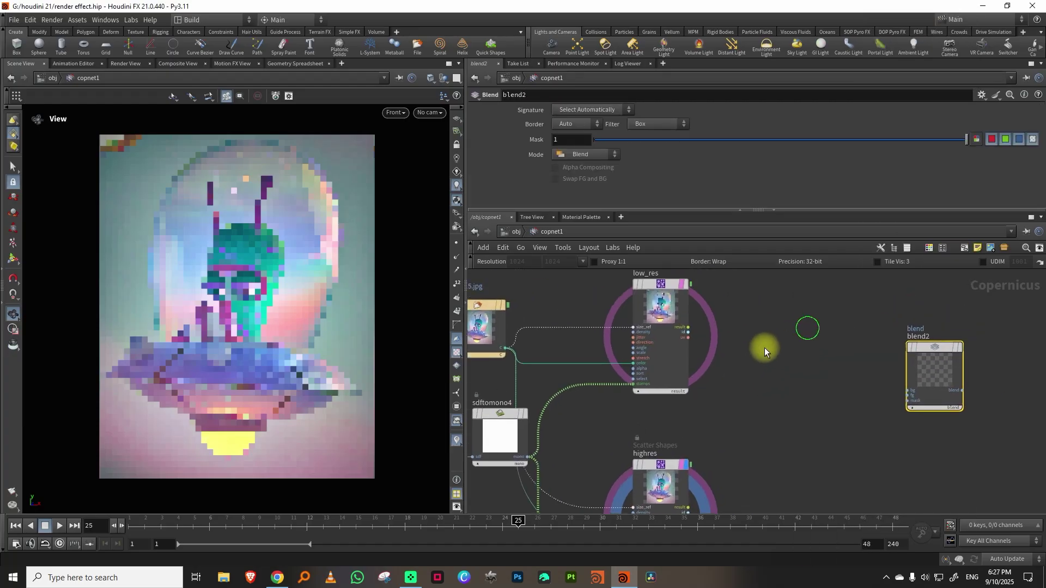
- Wire the low_res result into blend2's bg input and the highres result into its fg input
click(567, 153)
middle_drag(736, 312, 670, 322)
click(621, 329)
click(842, 392)
middle_drag(815, 390, 786, 314)
click(622, 509)
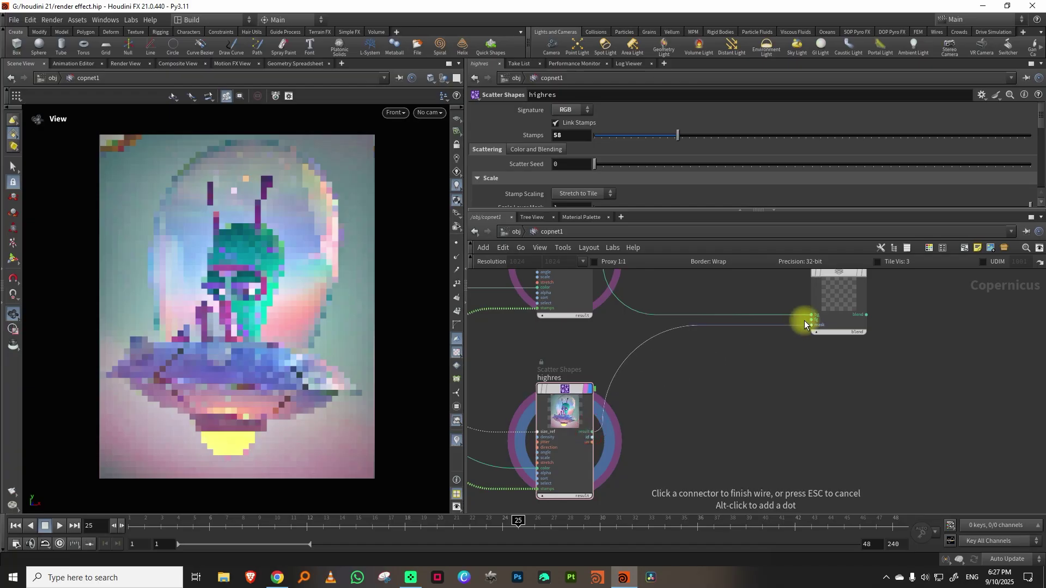
click(809, 320)
middle_drag(879, 315, 814, 380)
- Display the blend2 node, set its mask to 0, and move the node farther from the Scatter Shapes nodes
click(777, 361)
drag(708, 138, 577, 143)
middle_drag(694, 307, 663, 370)
scroll(729, 374, down, 3)
drag(741, 404, 767, 395)
- Add a Ramp Mono node above the connections leading into blend2
middle_drag(685, 355, 718, 366)
key(Tab)
text(ramp)
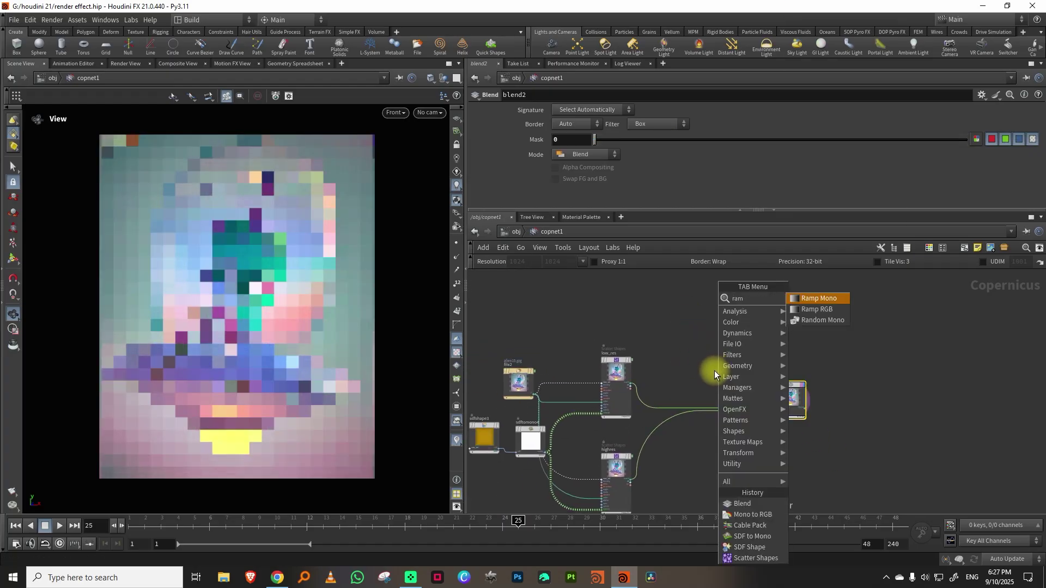
click(806, 304)
click(704, 320)
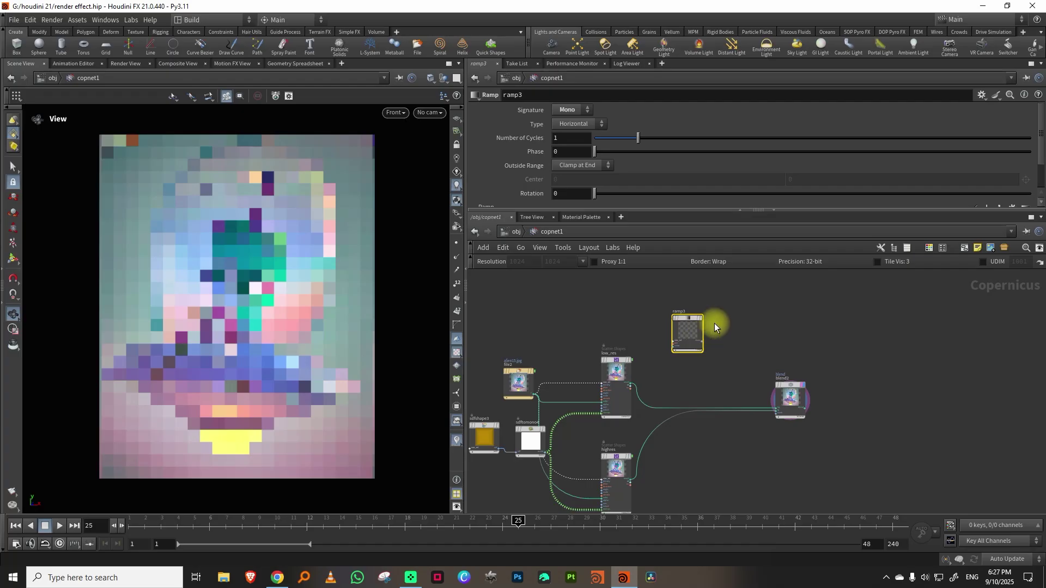
- Wire the ramp3 output into blend2's mask input and move ramp3 below the blend connections
scroll(718, 325, up, 5)
click(680, 326)
middle_drag(758, 394, 695, 378)
click(769, 387)
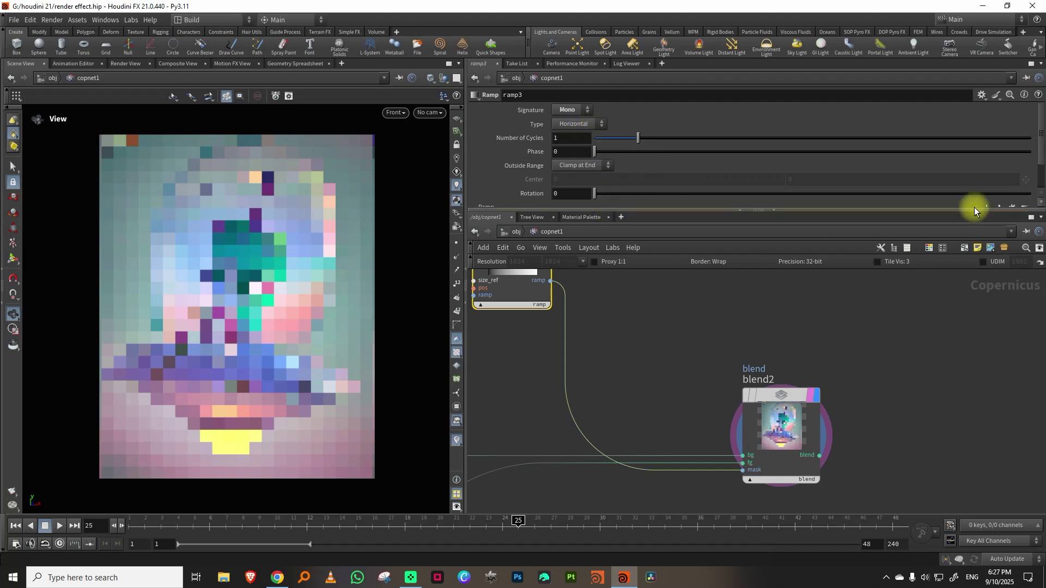
scroll(681, 306, down, 3)
drag(624, 271, 677, 450)
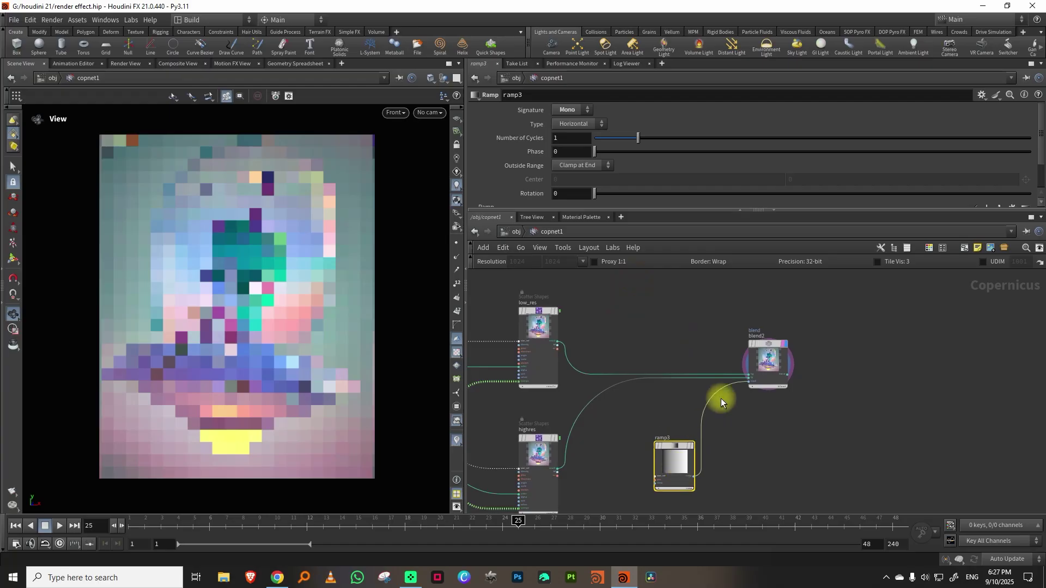
middle_drag(722, 465, 703, 483)
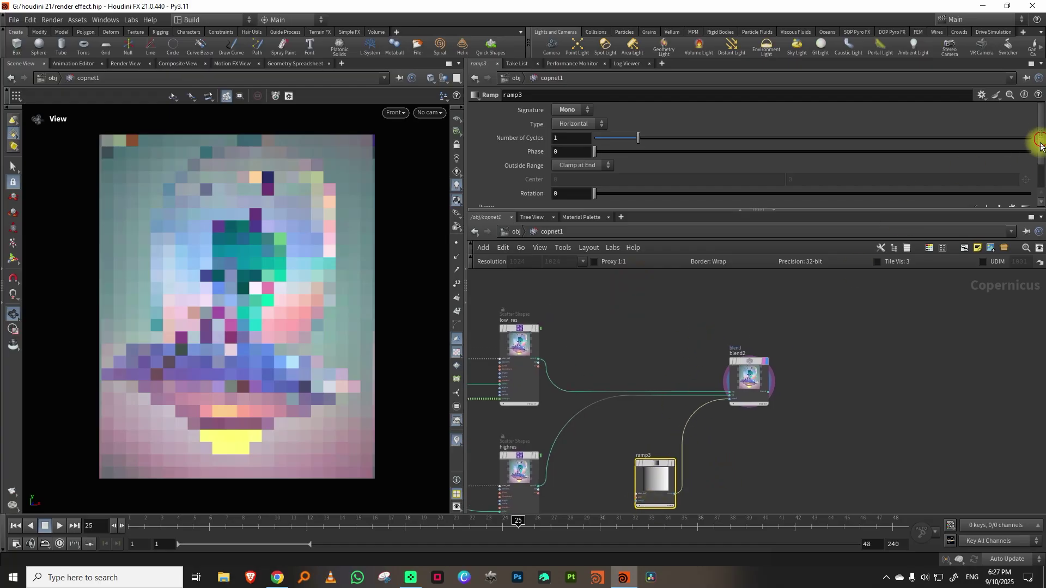
- Slide ramp3's black point toward the gradient's end and back to its start
scroll(1027, 152, down, 2)
mouse_move(649, 210)
mouse_down()
mouse_move(561, 249)
mouse_move(954, 252)
mouse_up()
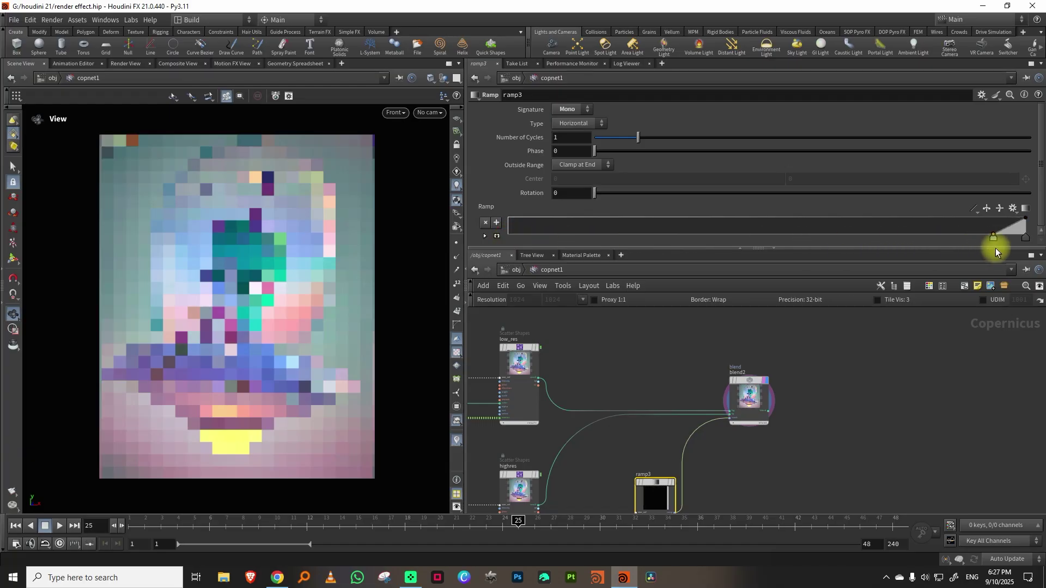
middle_drag(852, 359, 808, 324)
drag(997, 235, 467, 213)
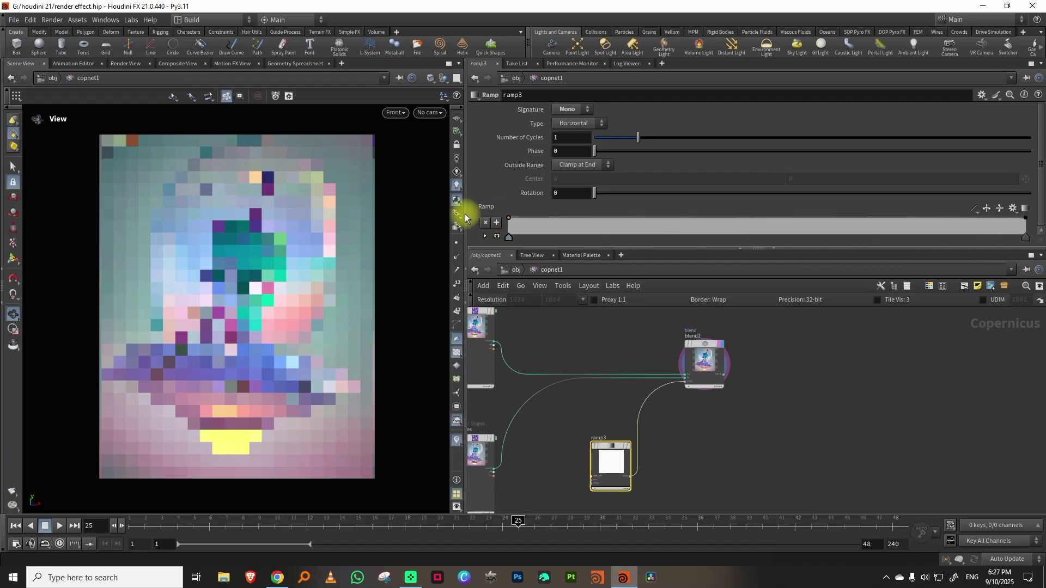
- Set the blend2 node's mask to 1
scroll(762, 343, up, 3)
click(700, 357)
drag(595, 139, 1043, 173)
middle_drag(817, 341, 864, 299)
- Move ramp3's black point to position 0.963119 and reveal the ramp's point values
click(607, 453)
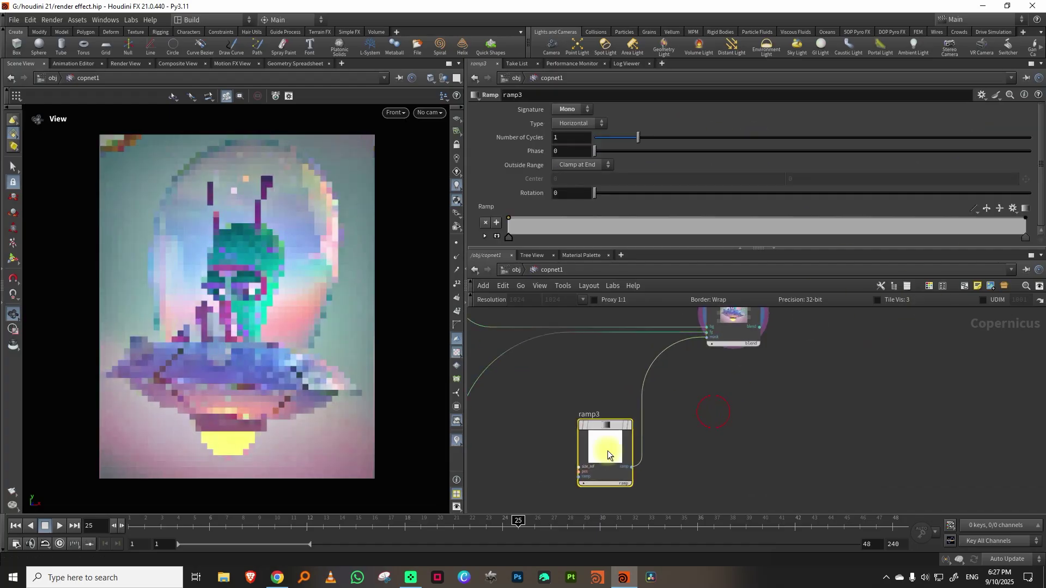
drag(511, 224, 993, 243)
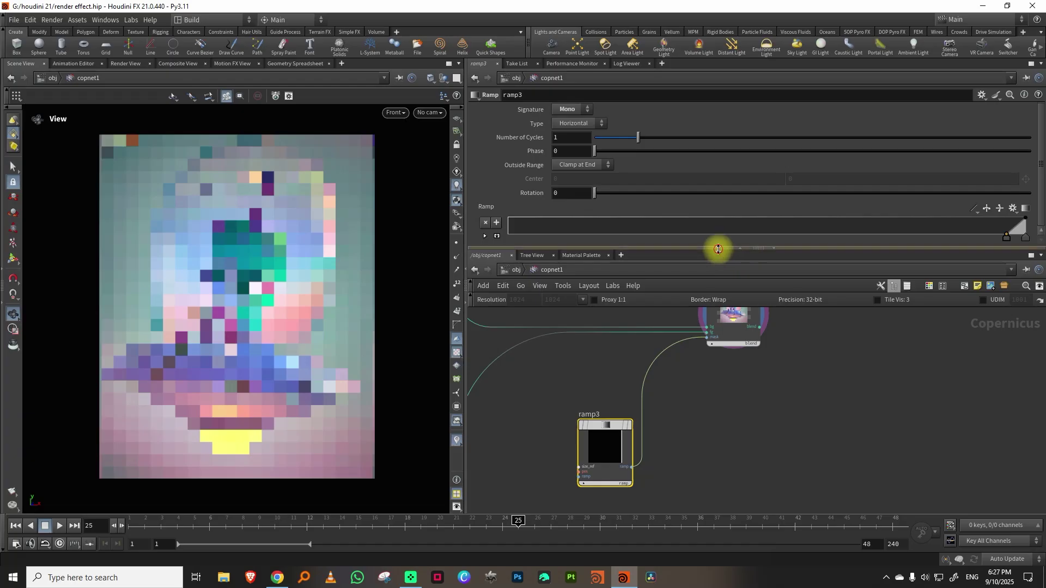
drag(717, 249, 717, 333)
click(500, 249)
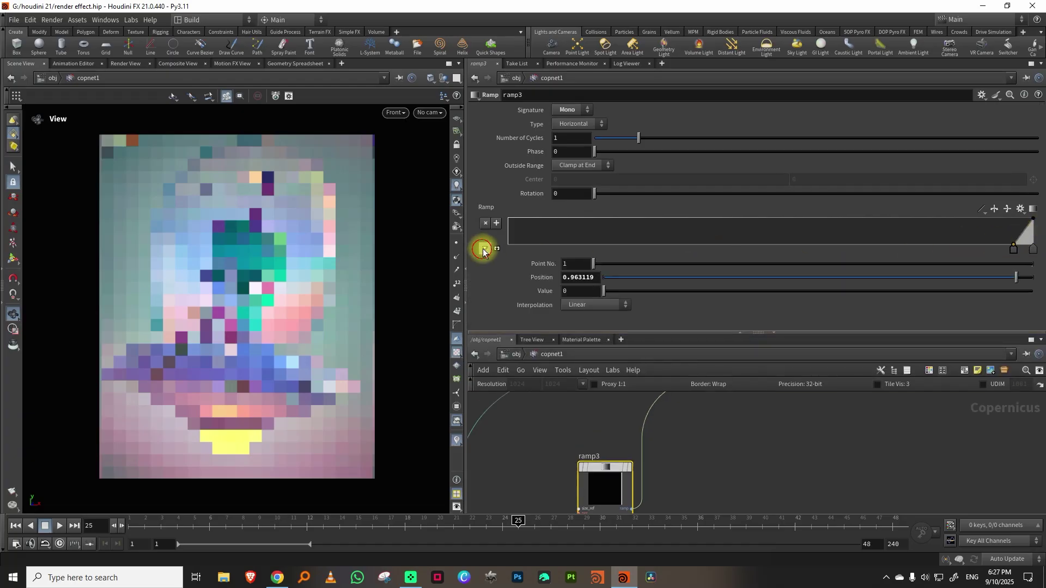
- At frame 1, set keyframes on the positions of both ramp3 points
drag(145, 528, 96, 533)
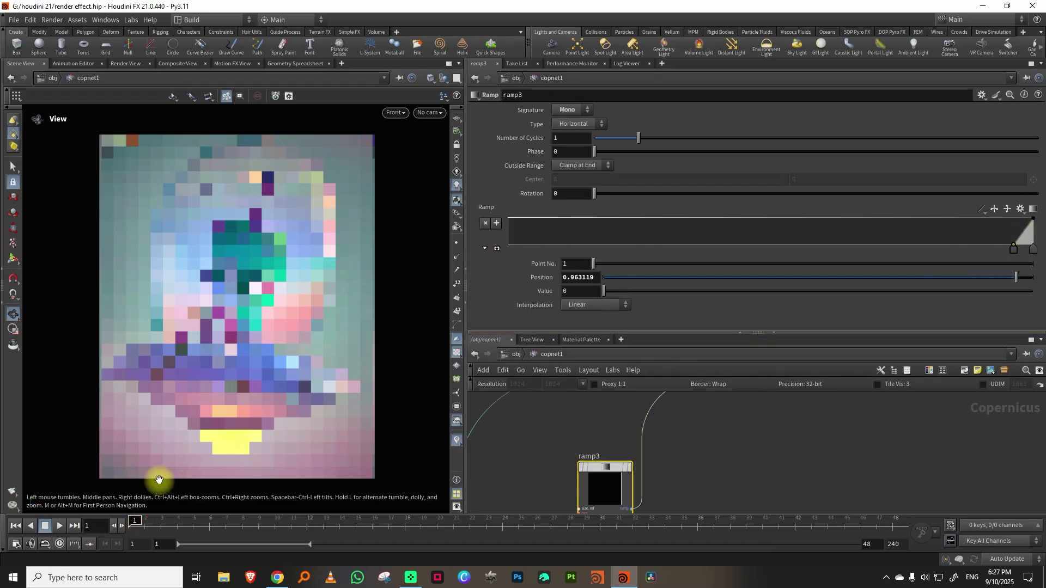
alt+click(544, 283)
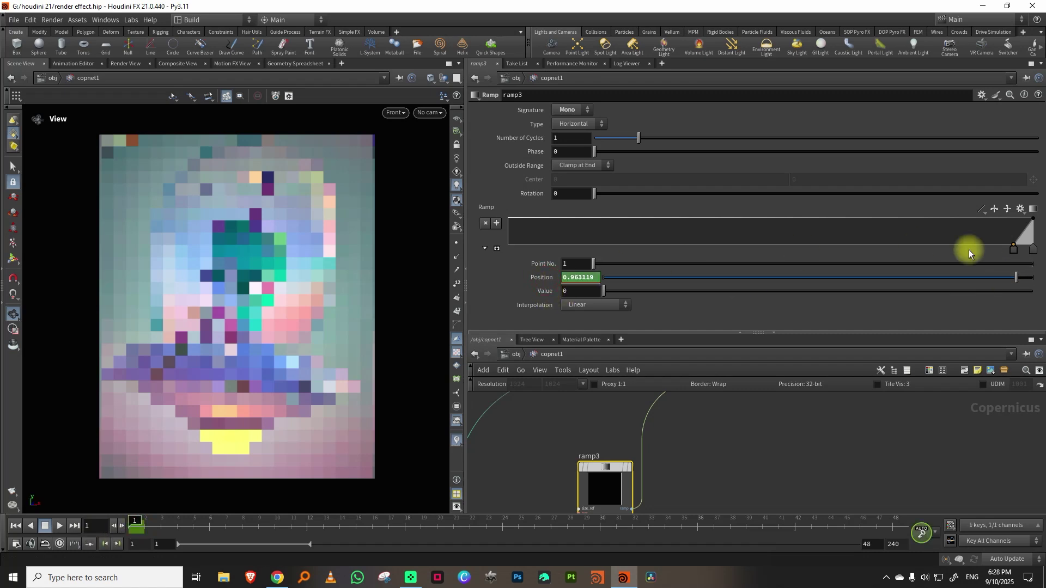
click(1032, 248)
alt+click(552, 281)
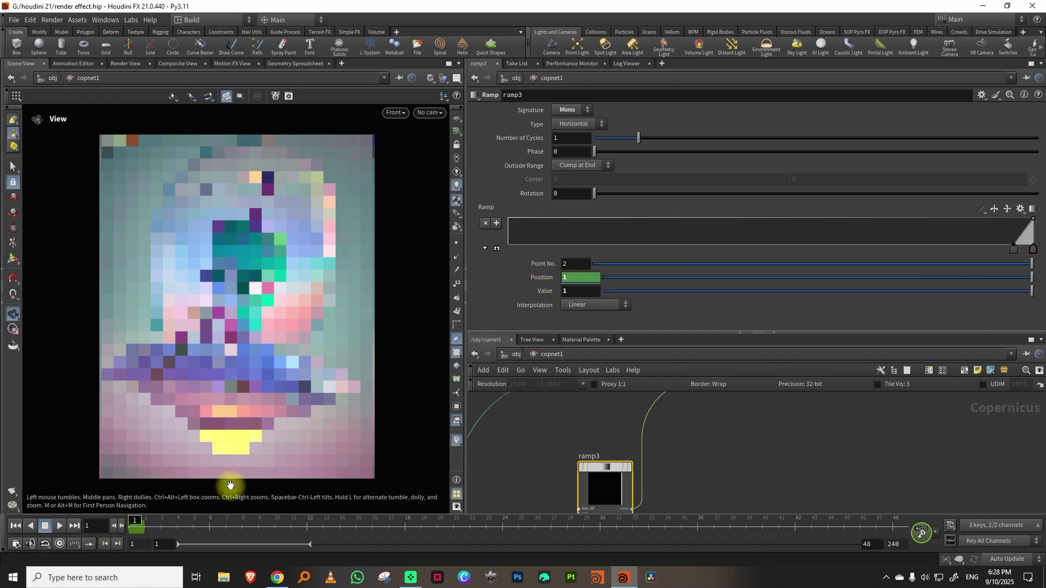
- At frame 48, slide the black and white ramp3 points to the start of the gradient
drag(173, 529, 932, 523)
drag(1003, 254, 485, 227)
drag(1033, 252, 529, 238)
- Around frame 22, move ramp3's black point closer to the gradient's start for a wider transition, and scrub the timeline
drag(460, 523, 469, 523)
drag(800, 247, 705, 246)
drag(452, 518, 356, 523)
- Set ramp3's type to Vertical and scrub the animation to frame 23
click(564, 125)
click(579, 140)
drag(186, 522, 496, 533)
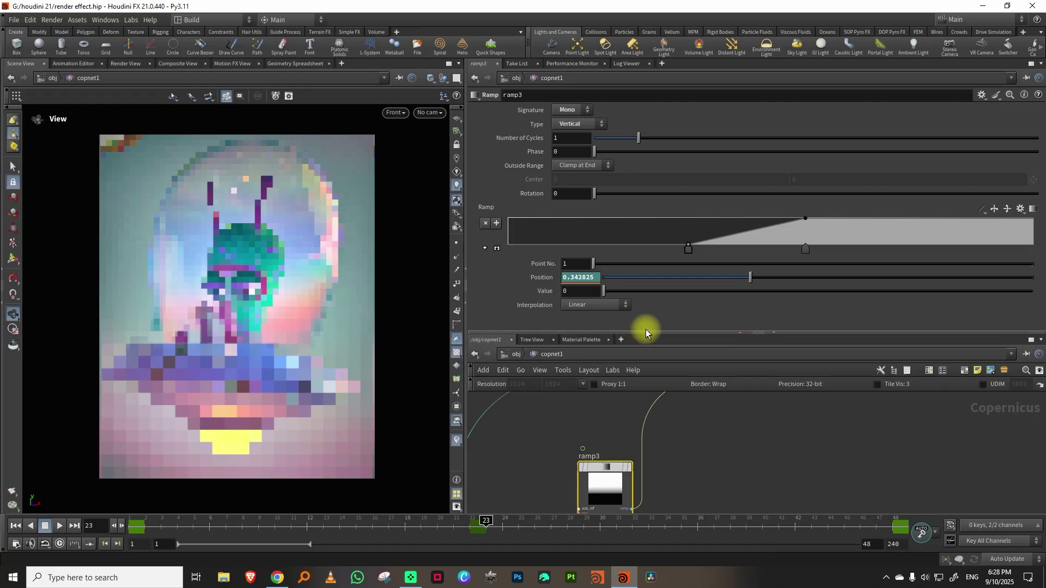
- Enlarge the network view and move the ramp3 node lower, away from blend2
drag(645, 332, 645, 209)
mouse_move(799, 358)
middle_down()
mouse_move(777, 373)
mouse_move(801, 345)
middle_up()
scroll(747, 400, down, 3)
drag(688, 382, 661, 442)
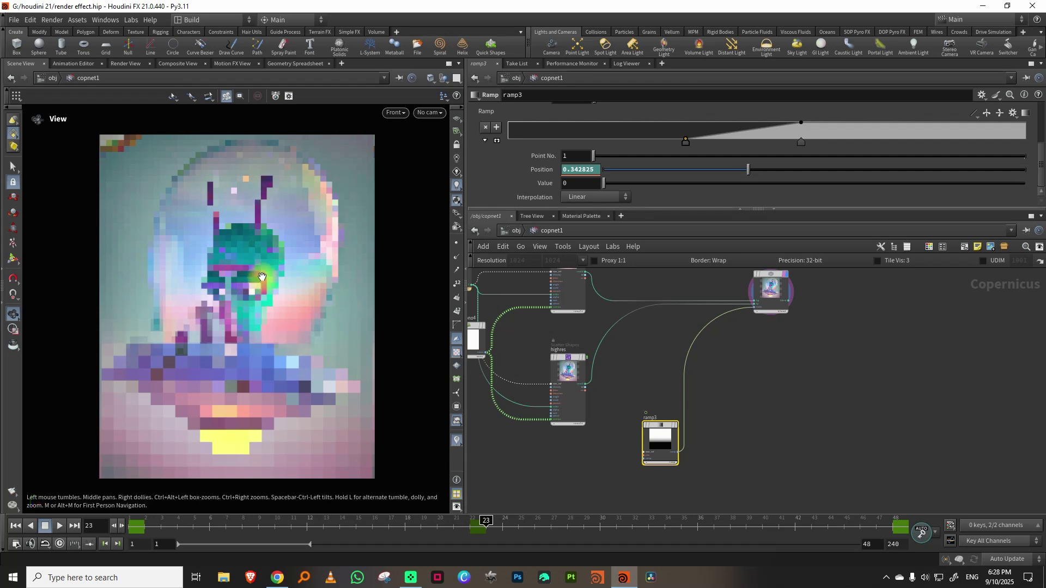
- Add a Scatter Shapes node beside ramp3
scroll(719, 385, up, 3)
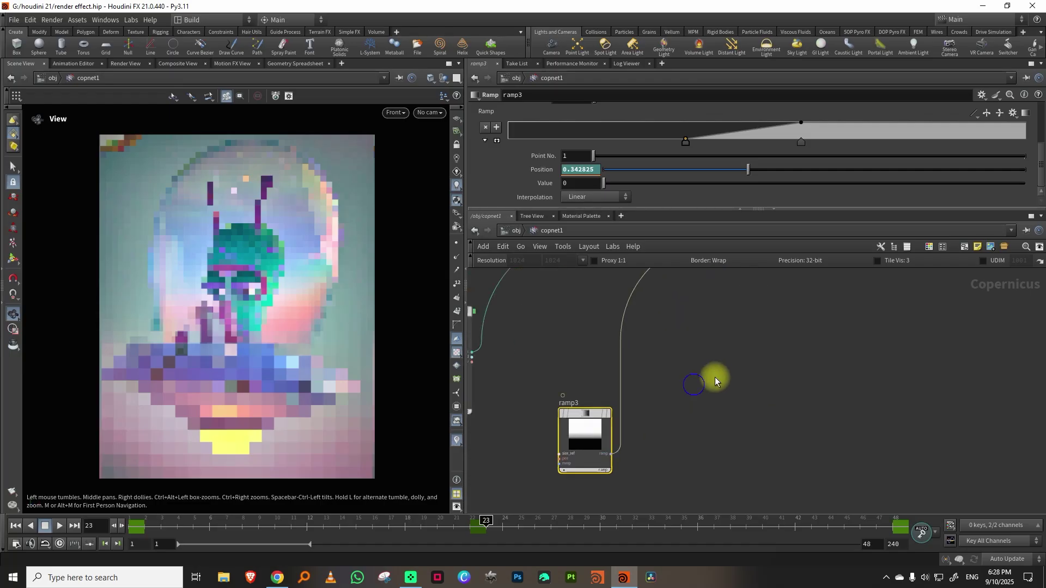
key(Tab)
text(scat)
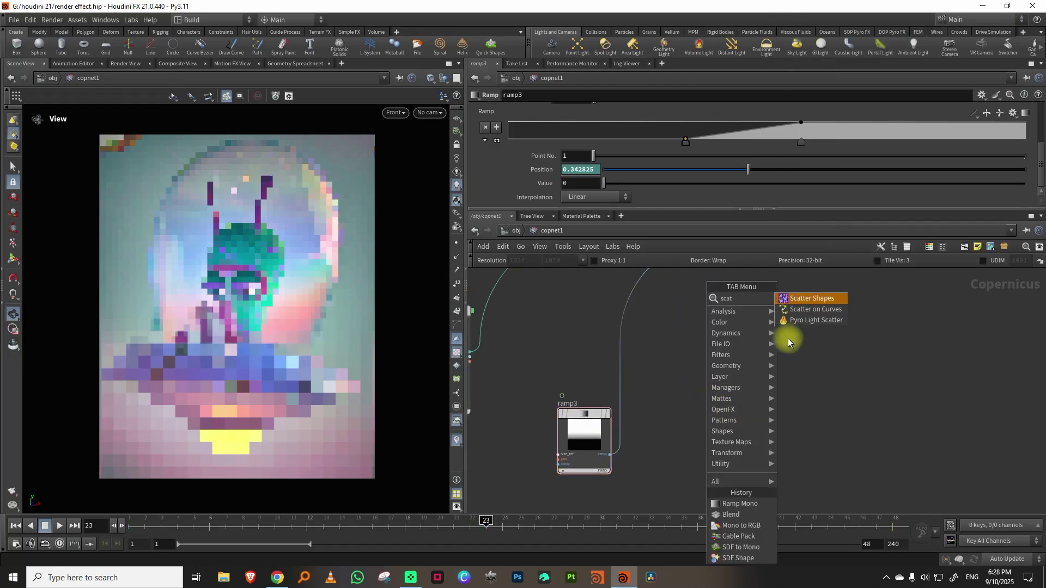
click(816, 297)
scroll(754, 379, down, 3)
click(737, 384)
scroll(628, 400, up, 2)
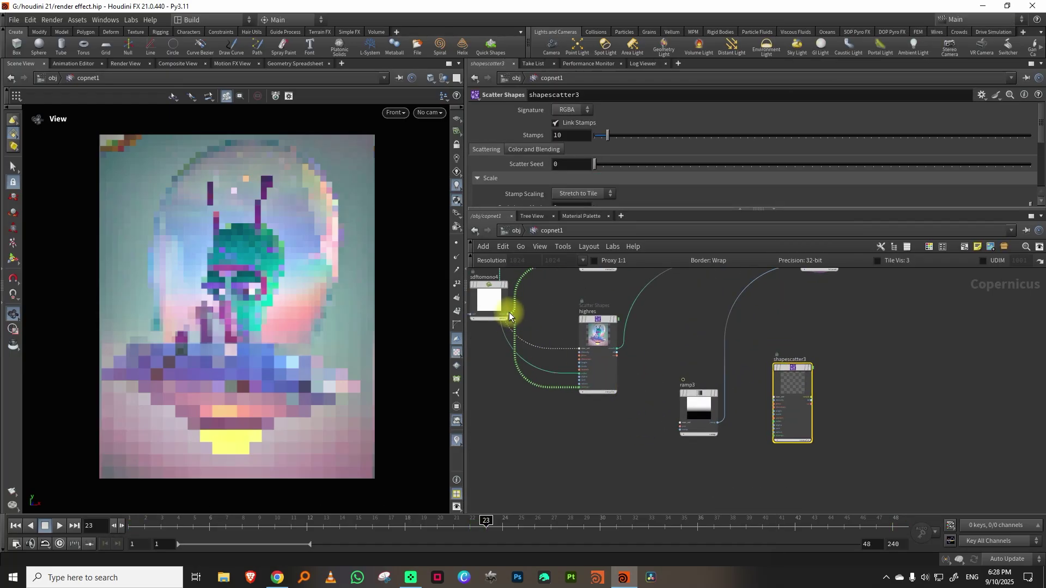
- Wire the sdftomono4 output into the stamps input of shapescatter3
middle_drag(549, 310, 551, 324)
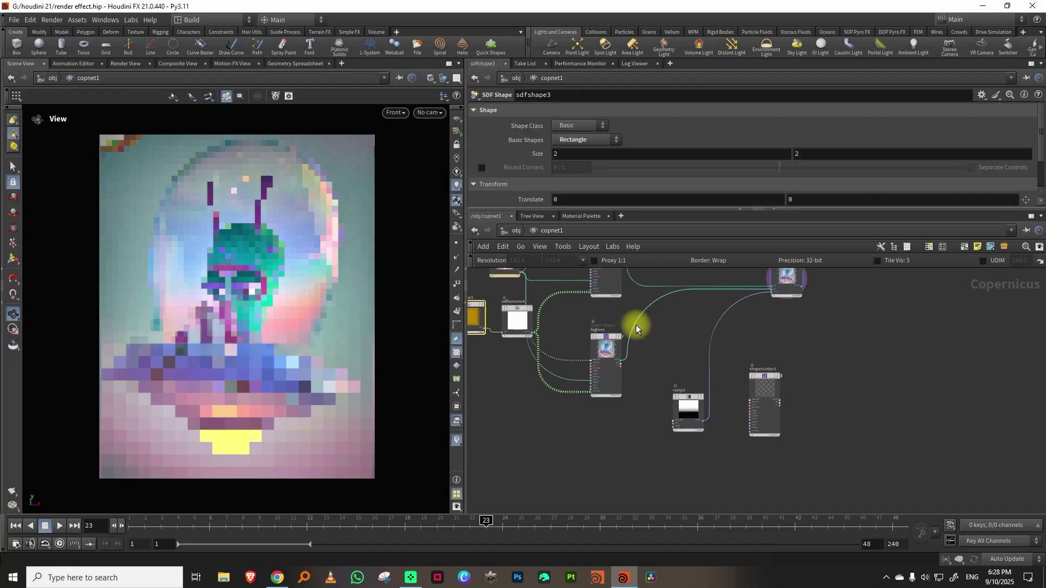
scroll(516, 329, up, 3)
click(536, 339)
middle_drag(888, 386, 720, 277)
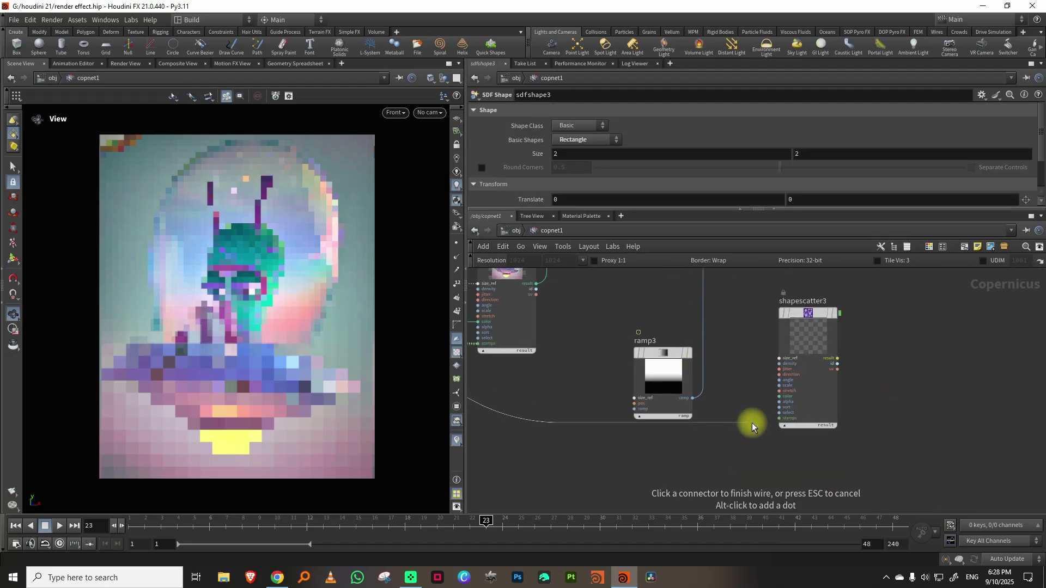
click(768, 420)
middle_drag(754, 343, 703, 393)
middle_drag(686, 361, 726, 418)
scroll(735, 384, down, 3)
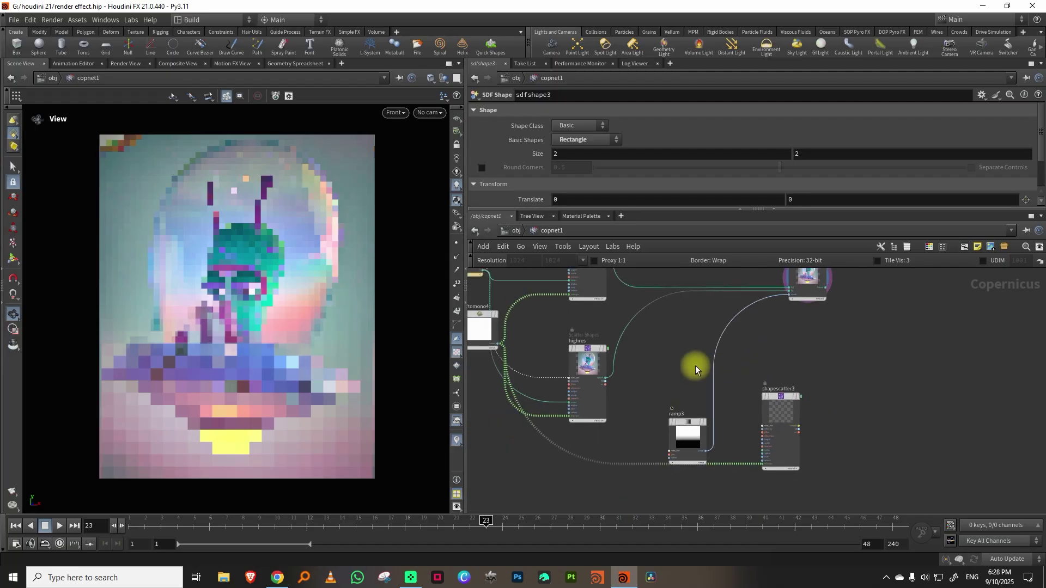
- Move the alien15.jpg file node clear of the SDF nodes, to the far side of sdfshape3
middle_drag(657, 327, 679, 403)
middle_drag(575, 386, 636, 374)
drag(551, 322, 474, 338)
middle_drag(563, 344, 714, 319)
drag(622, 319, 531, 384)
middle_drag(613, 402, 545, 349)
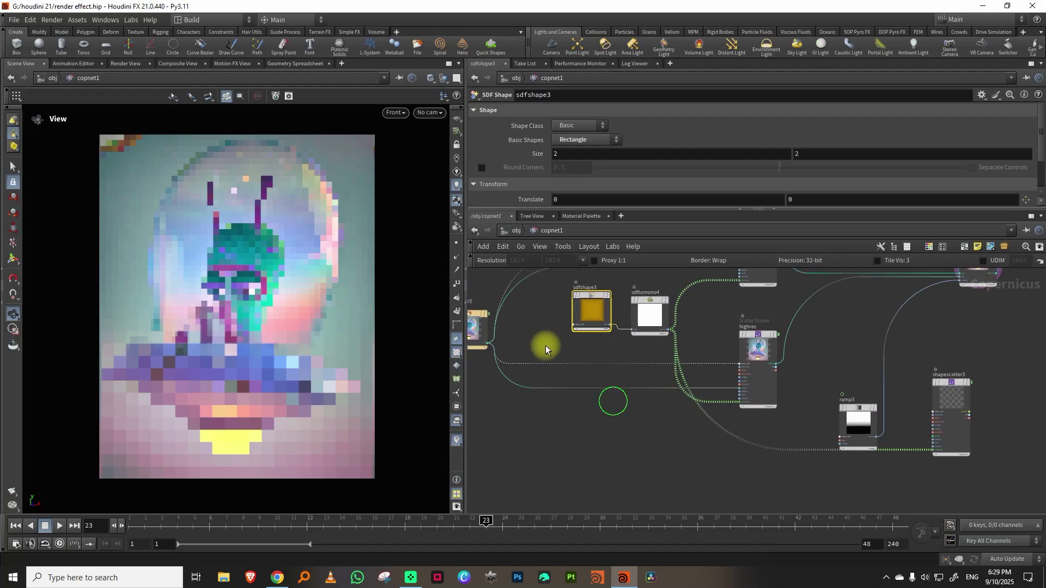
- Wire the alien15.jpg file node into shapescatter3's size_ref input, and space shapescatter3 and ramp3 apart
alt+drag(563, 364, 599, 369)
click(604, 370)
middle_drag(832, 407, 656, 400)
click(757, 402)
drag(775, 381, 774, 443)
middle_drag(763, 395, 743, 347)
scroll(743, 348, up, 2)
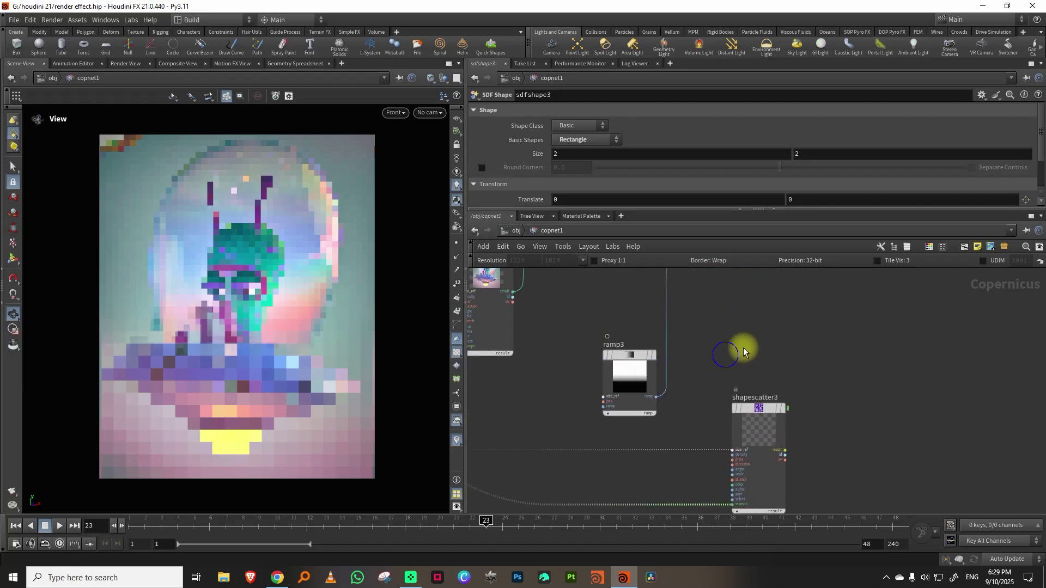
drag(632, 359, 579, 380)
middle_drag(648, 398, 709, 342)
- Display the shapescatter3 node and set its signature to Mono
scroll(833, 350, up, 2)
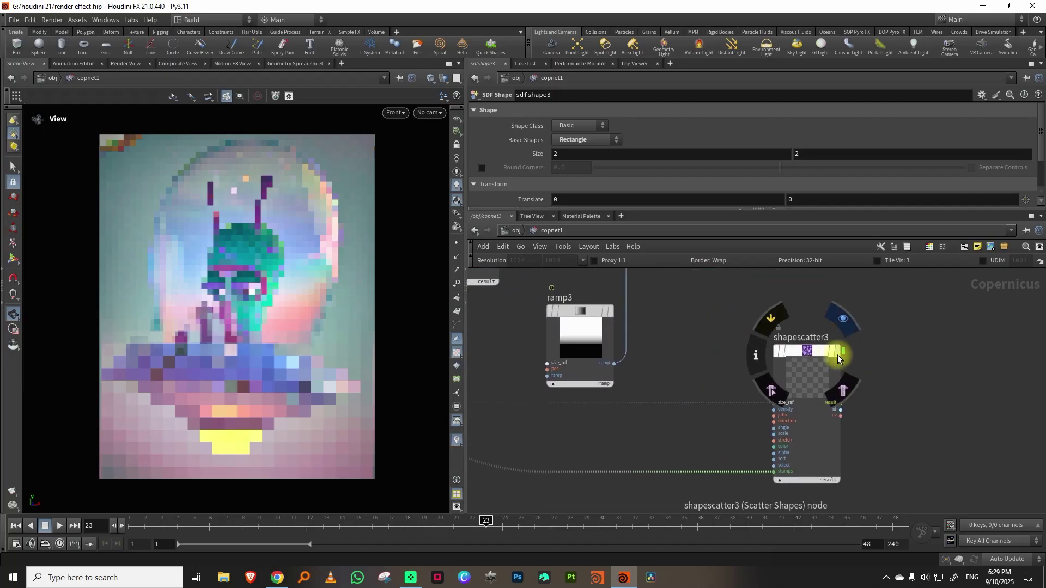
click(829, 354)
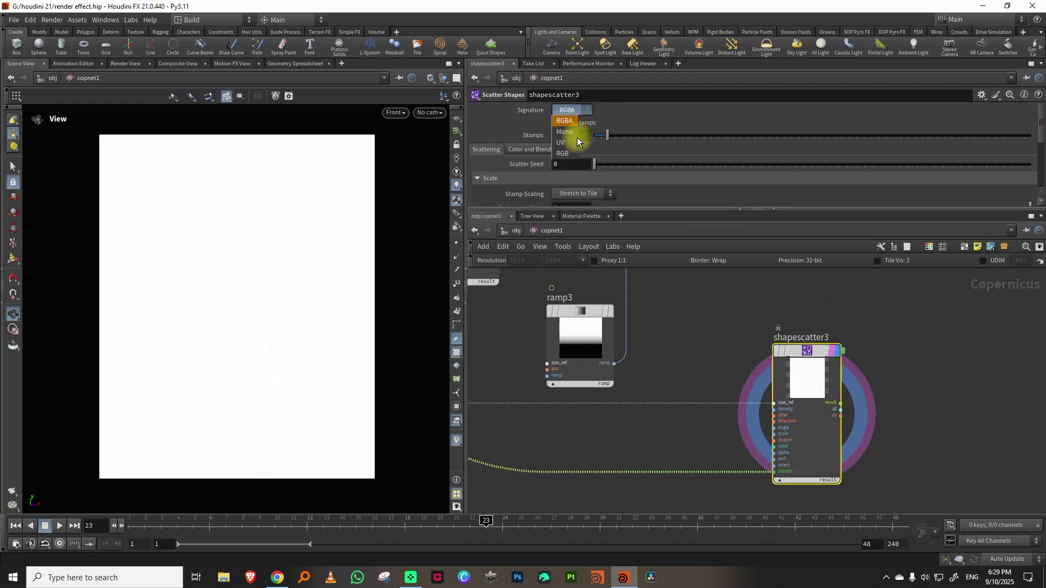
click(567, 132)
- Wire ramp3 into shapescatter3's color input, then display shapescatter3 and scrub the animation
middle_drag(752, 304, 707, 329)
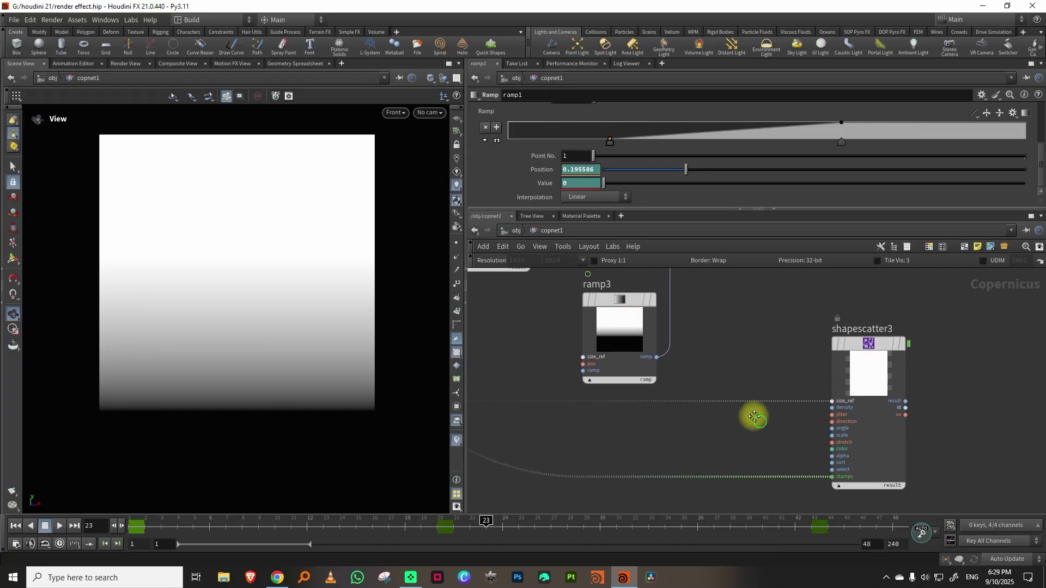
middle_drag(752, 416, 670, 408)
click(574, 353)
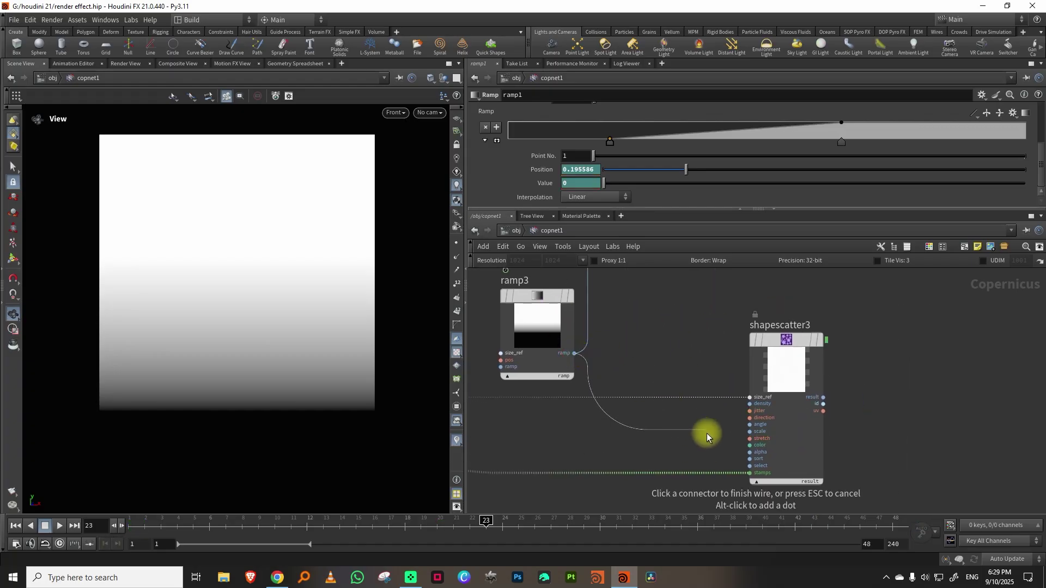
click(736, 447)
click(820, 344)
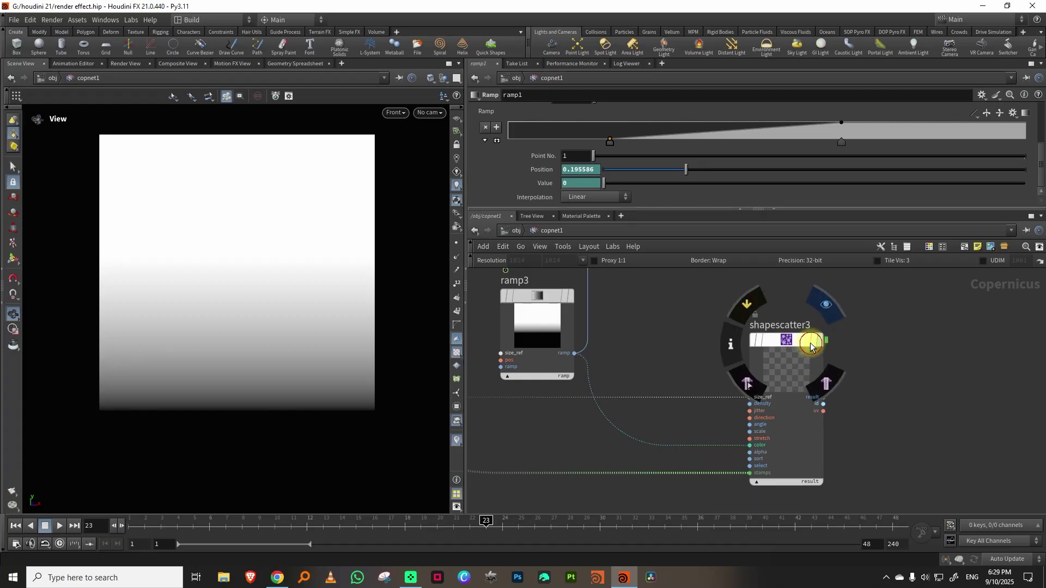
click(810, 346)
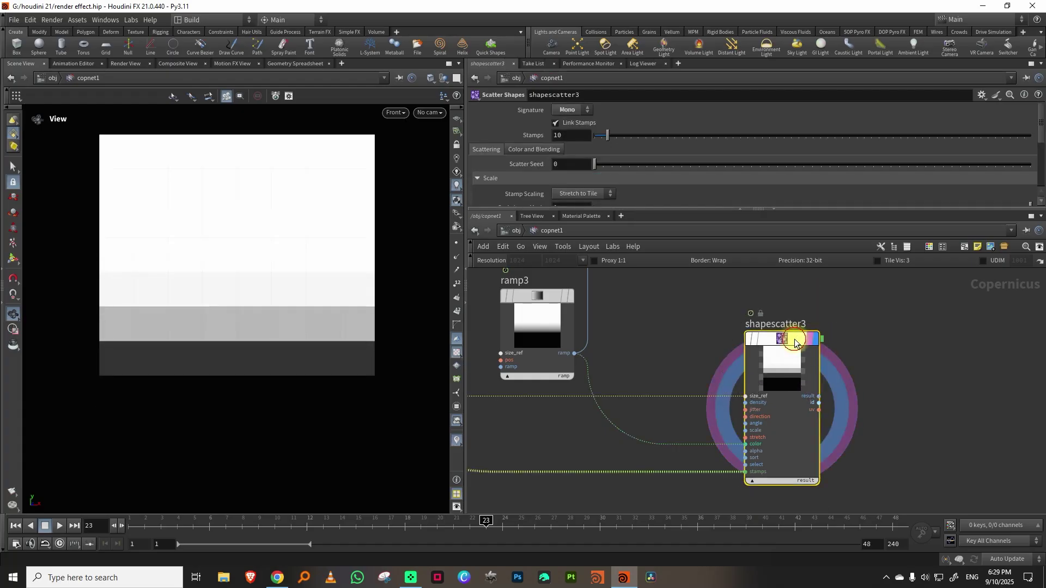
drag(133, 518, 518, 530)
- Wire the shapescatter3 result into blend2's mask input in place of the ramp
scroll(786, 425, down, 5)
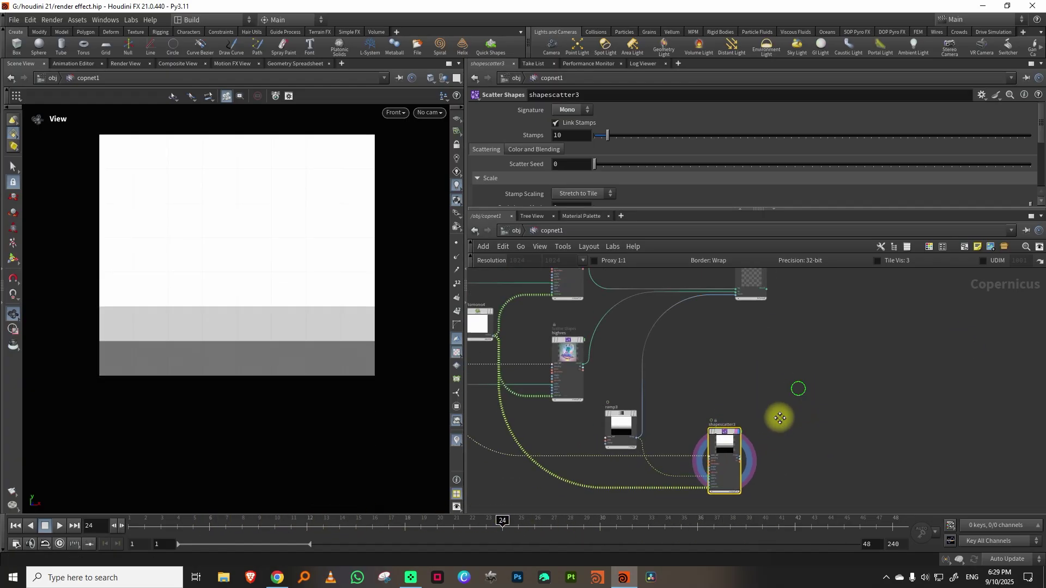
scroll(752, 460, up, 5)
click(715, 477)
middle_drag(737, 348, 739, 485)
middle_drag(694, 359, 684, 454)
click(699, 381)
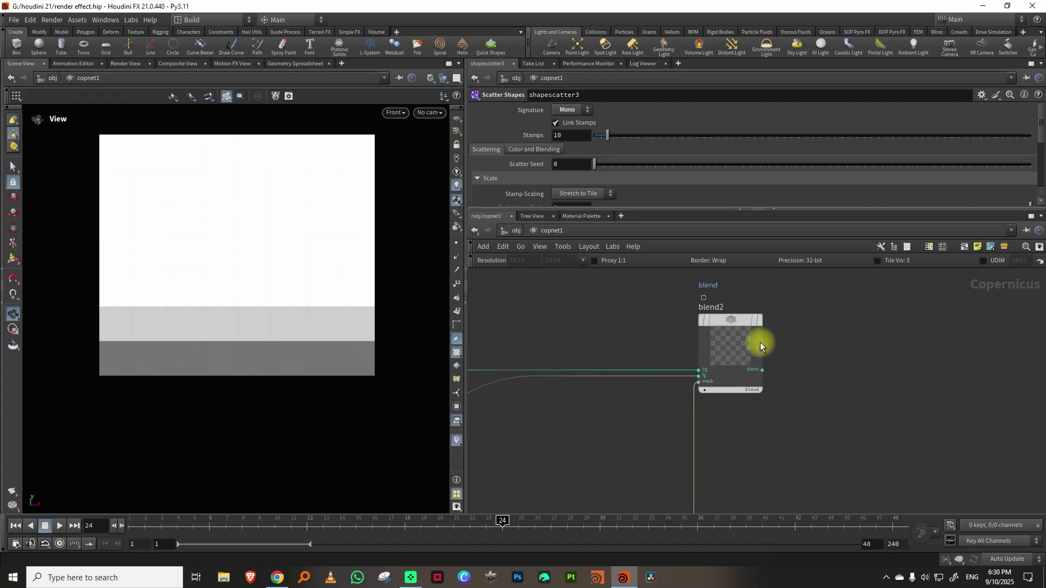
- Display the blend2 node and scrub the animation to frame 22 to check the stepped blend
click(794, 338)
drag(137, 519, 470, 527)
middle_drag(675, 506, 835, 339)
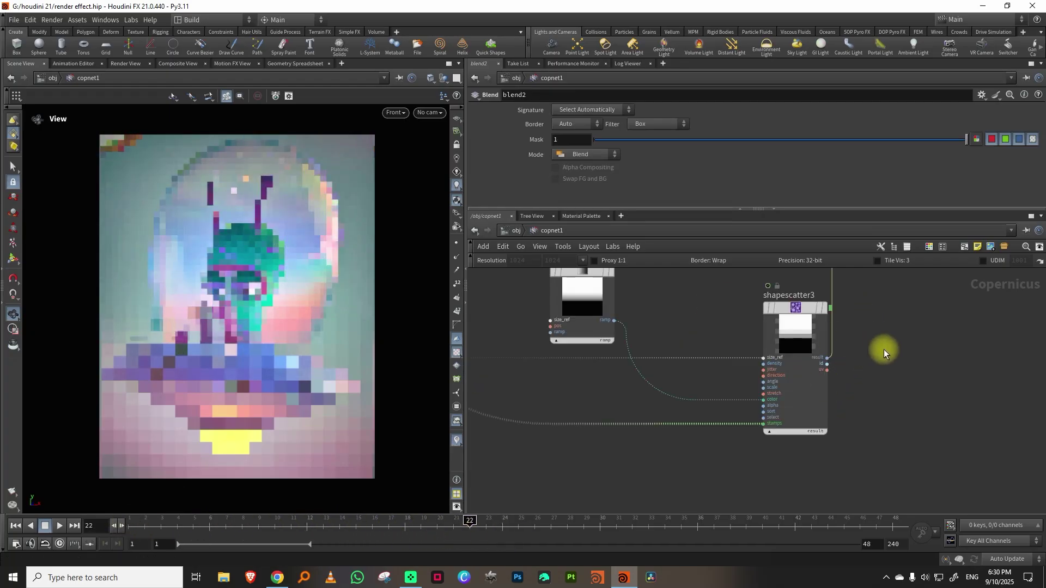
- Select the highres scatter node and copy its Stamps parameter
drag(883, 351, 758, 392)
middle_drag(716, 309, 732, 425)
right_drag(757, 367, 736, 390)
middle_drag(742, 352, 792, 404)
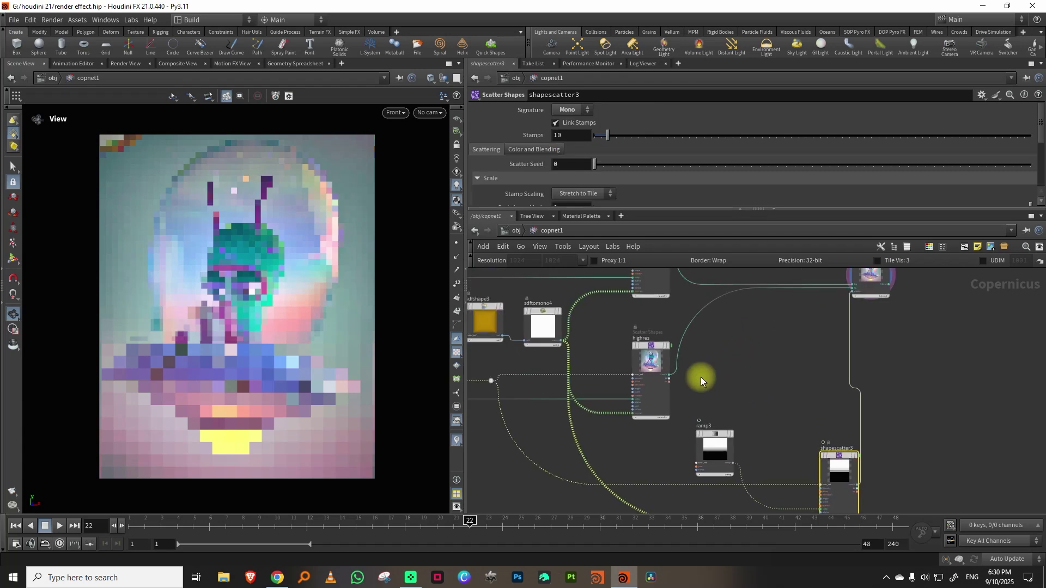
scroll(701, 377, up, 3)
click(640, 384)
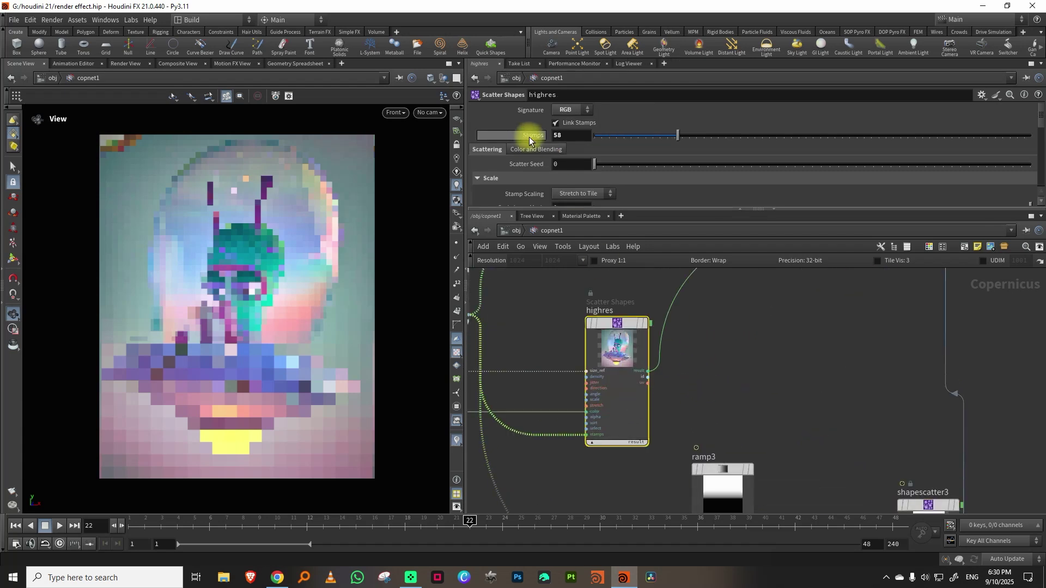
middle_drag(783, 334, 689, 285)
middle_drag(538, 278, 625, 322)
middle_drag(777, 390, 673, 336)
click(831, 477)
middle_drag(581, 274, 674, 345)
click(627, 401)
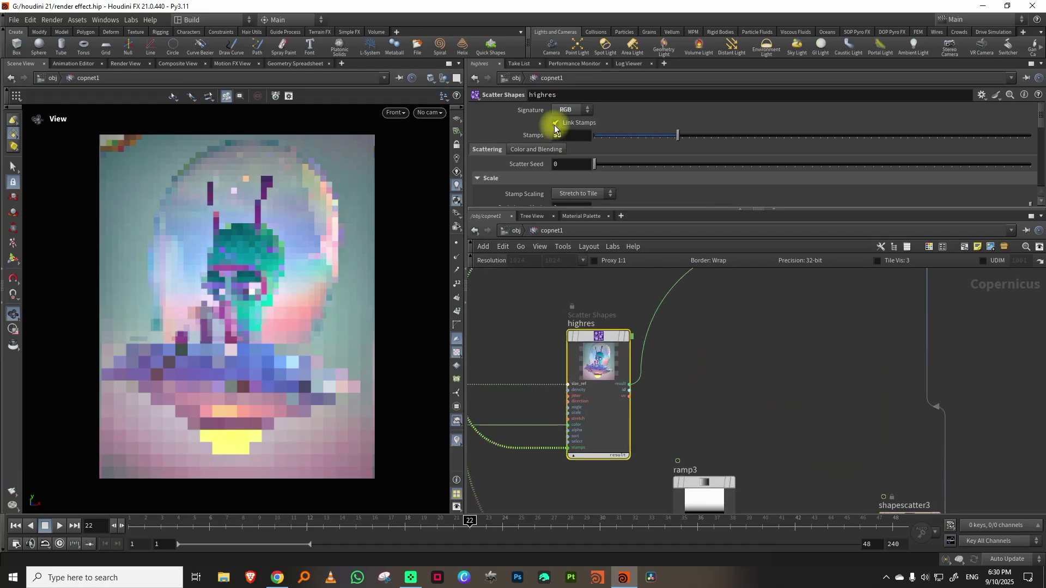
right_click(569, 135)
click(595, 231)
- Paste the copied parameter into shapescatter3's Stamps as a relative reference to the highres node
middle_drag(768, 365, 664, 280)
click(815, 452)
right_click(580, 139)
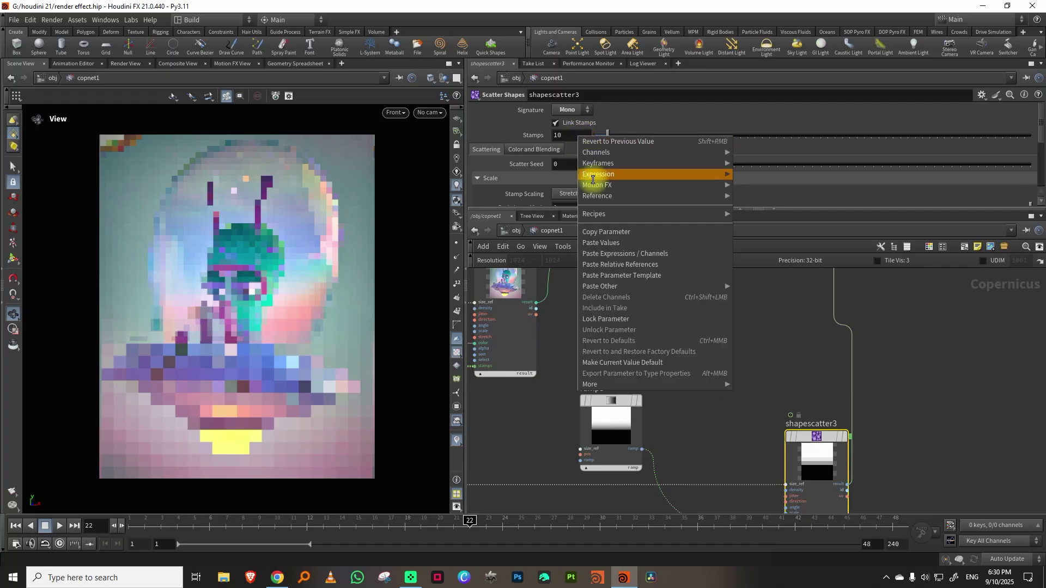
click(646, 264)
middle_drag(888, 457, 800, 418)
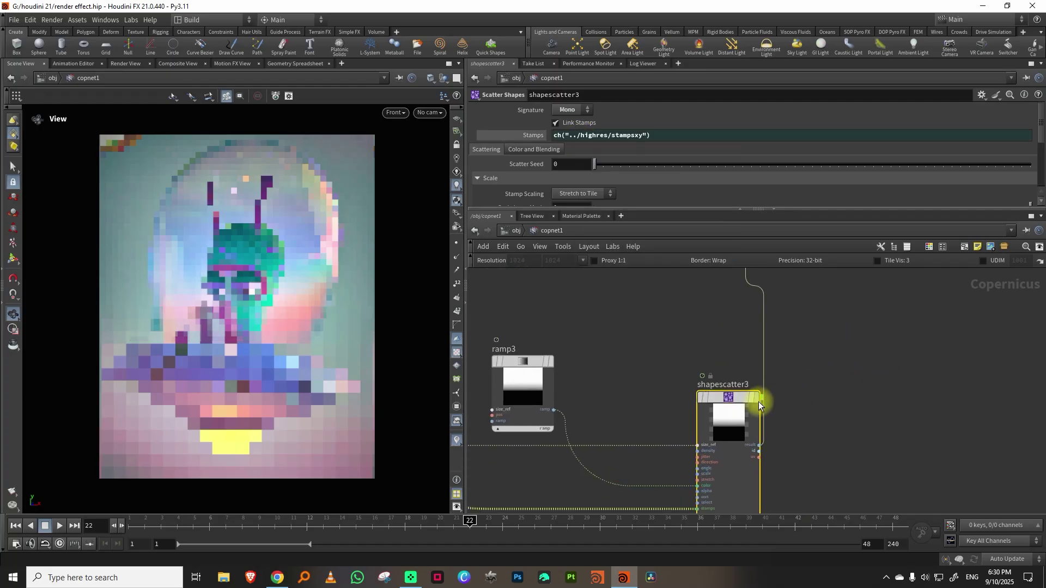
- Display shapescatter3, wire ramp3's output into its density input as well, and scrub the animation to frame 48
click(756, 400)
middle_drag(653, 357, 757, 329)
click(703, 361)
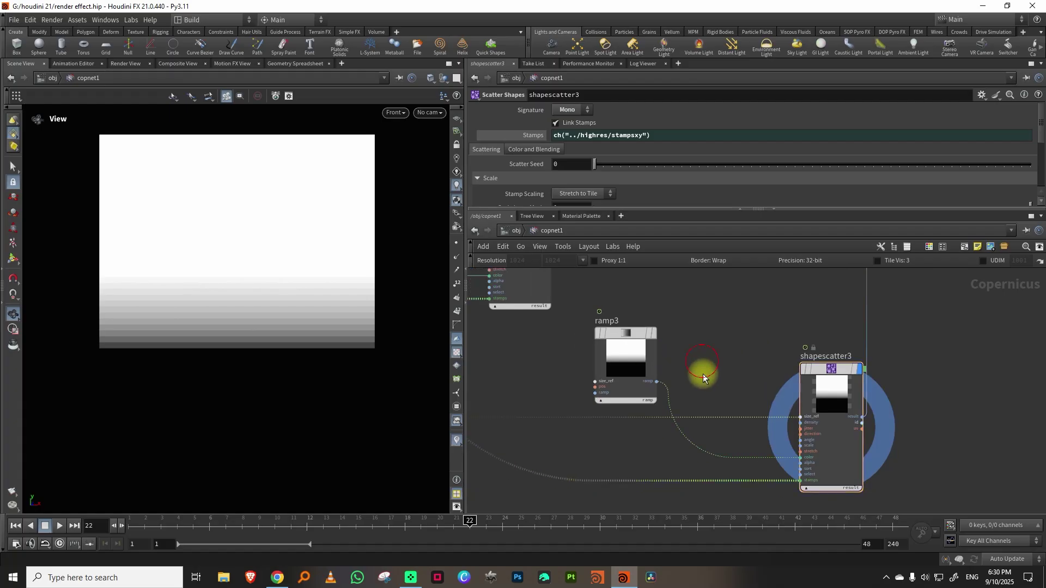
click(656, 382)
middle_drag(752, 375, 709, 346)
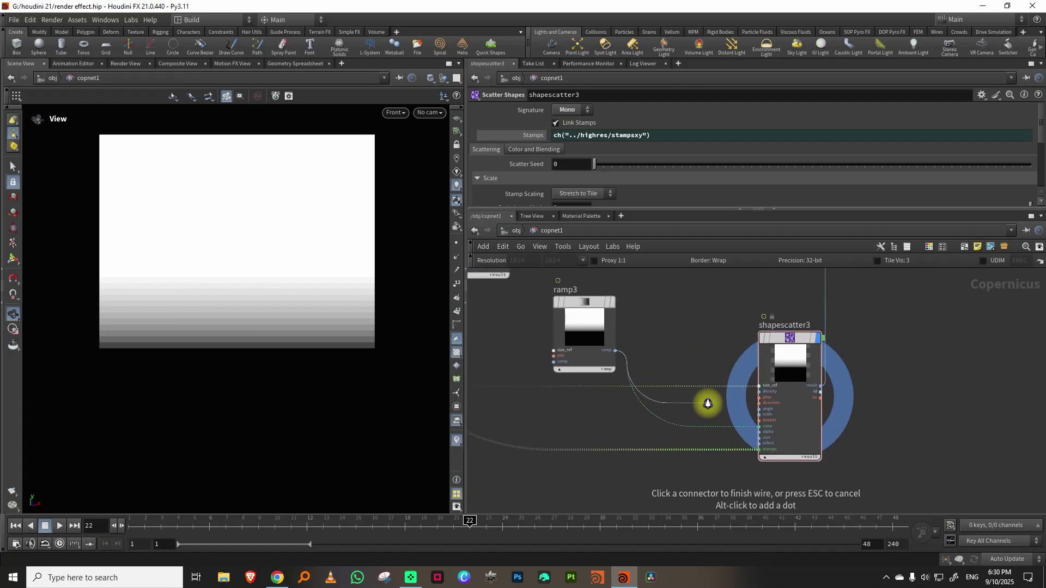
scroll(706, 404, up, 3)
click(766, 387)
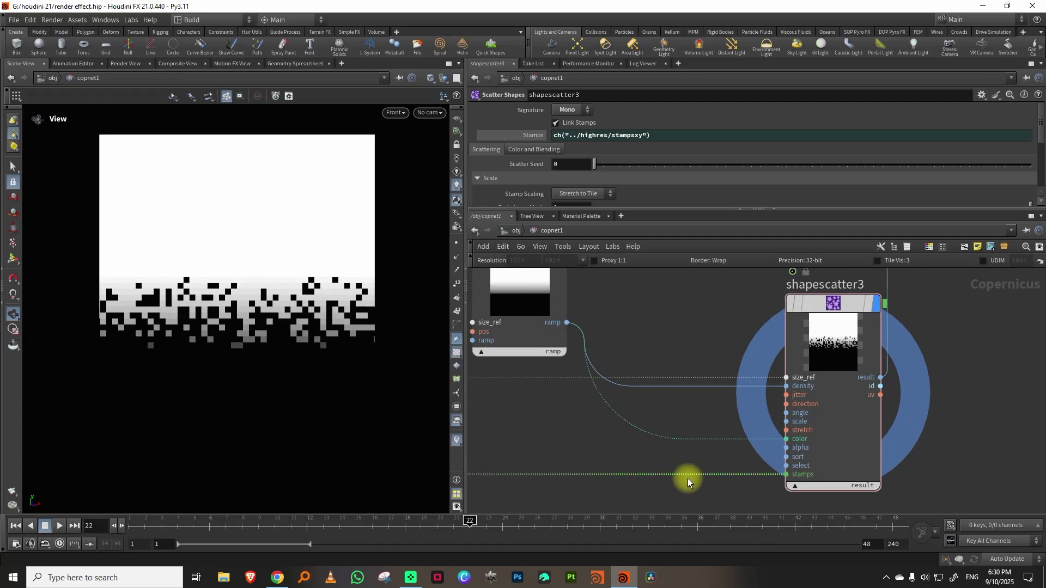
drag(133, 522, 957, 542)
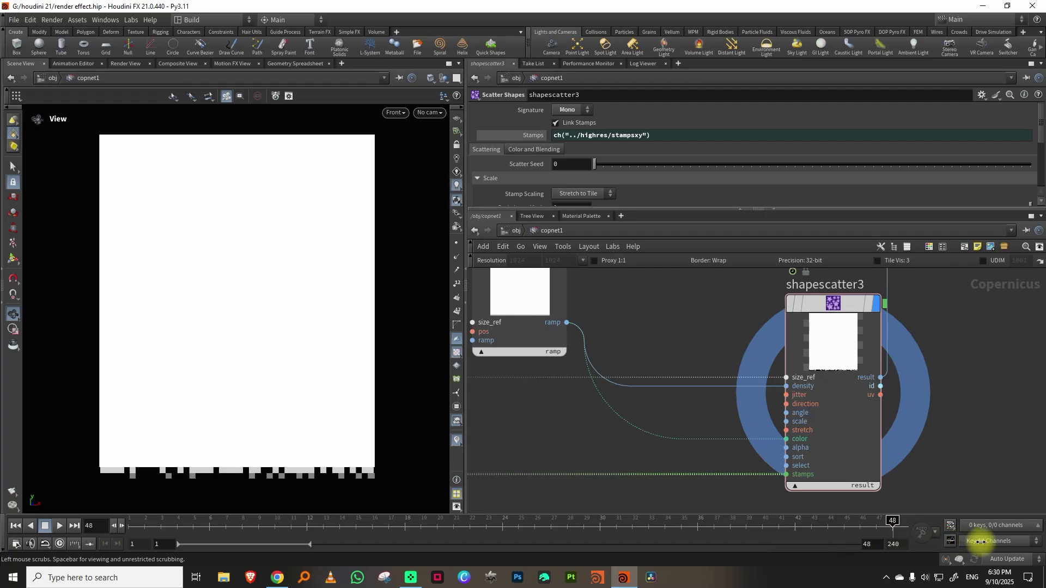
- Move ramp3's second point slightly closer to the first at frame 48, then scrub the animation to check the mask
click(505, 350)
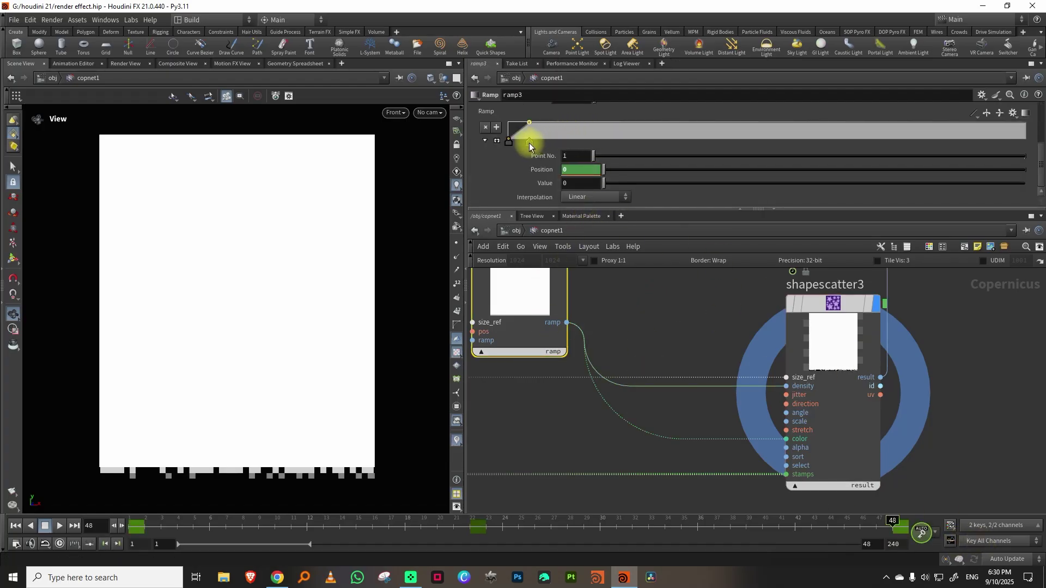
drag(529, 142, 524, 142)
click(509, 142)
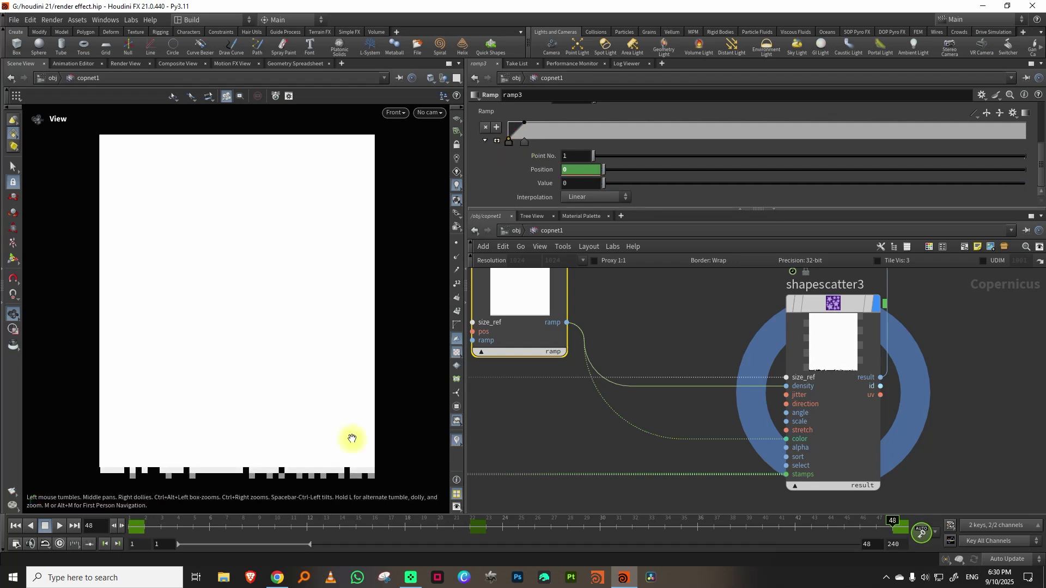
drag(164, 523, 918, 559)
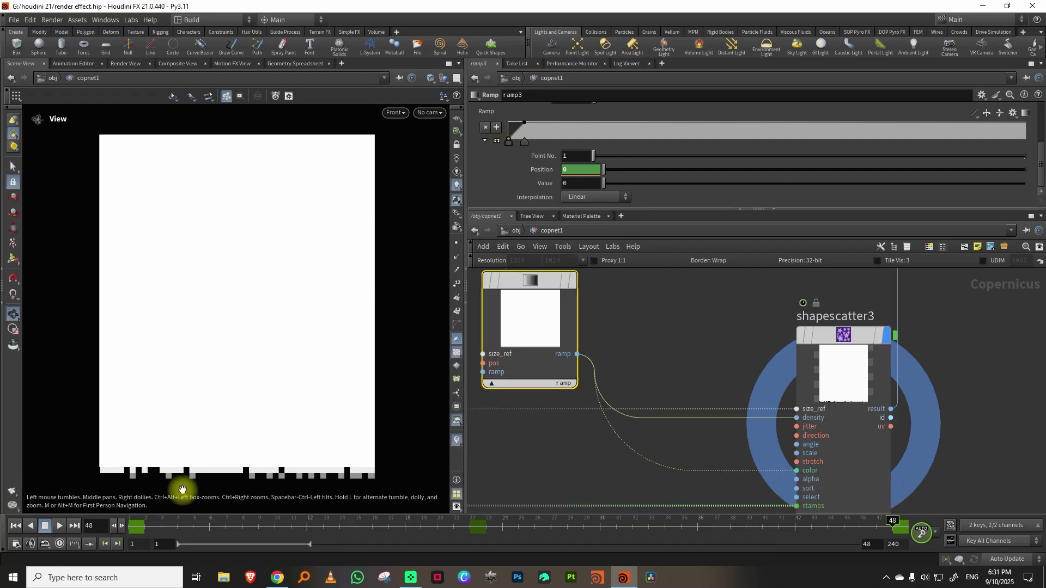
- Key the value of ramp3's first point at frames 1 and 46, and raise that point at frame 48
click(15, 526)
alt+click(541, 186)
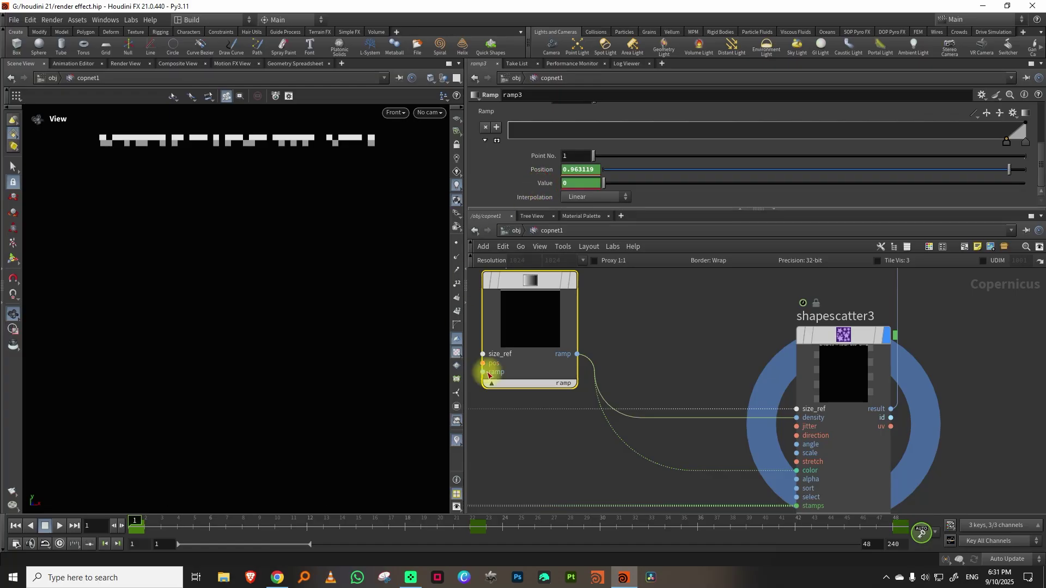
drag(870, 530, 961, 526)
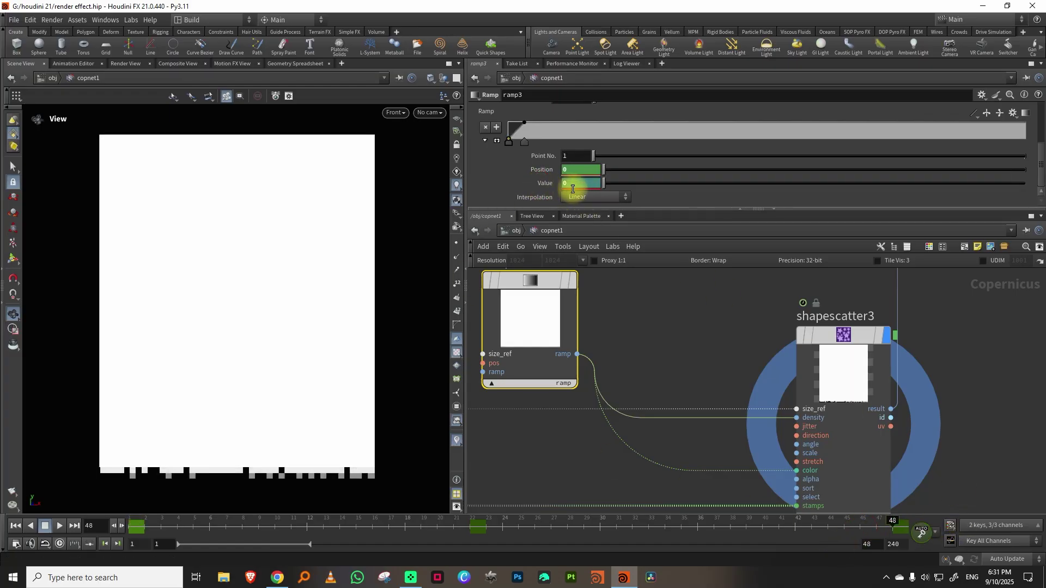
click(863, 531)
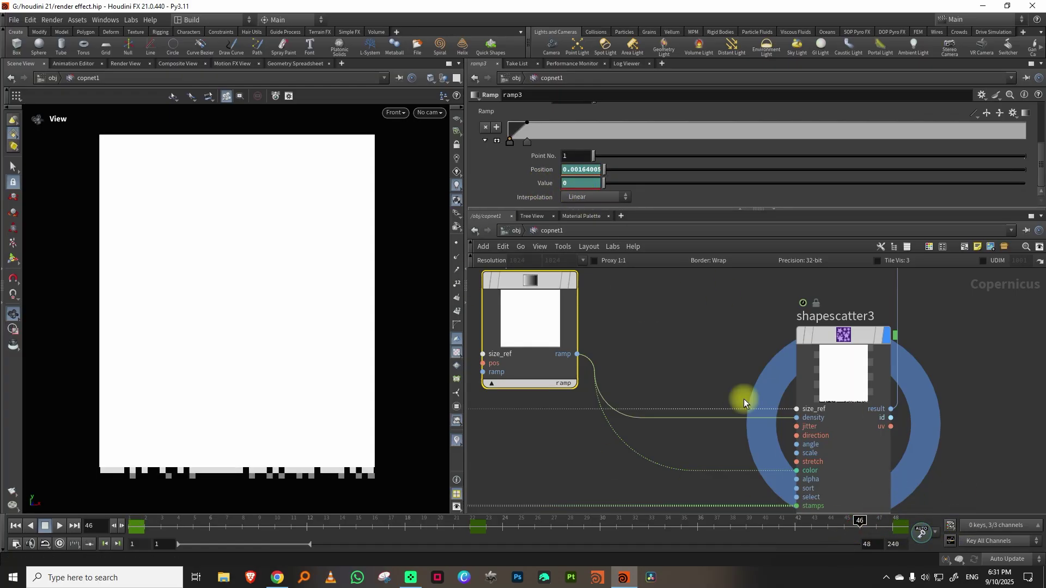
click(893, 526)
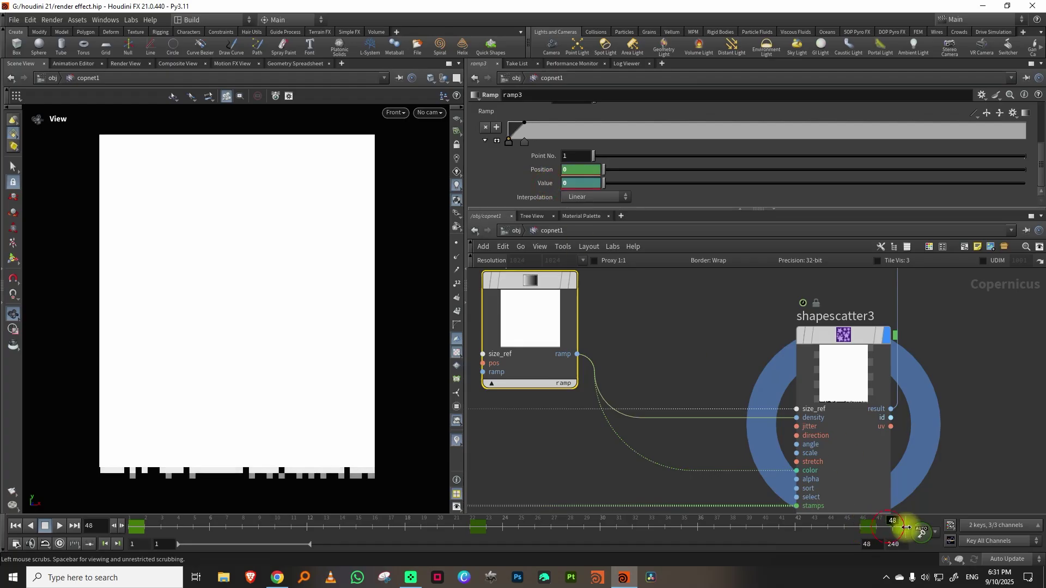
drag(507, 141, 505, 120)
- Display the blend2 node and scrub the timeline to frame 35 to check the scattered blend
drag(894, 521, 439, 535)
middle_drag(990, 339, 885, 454)
scroll(869, 401, down, 4)
middle_drag(877, 348, 794, 492)
scroll(815, 376, up, 4)
click(762, 354)
drag(762, 354, 812, 353)
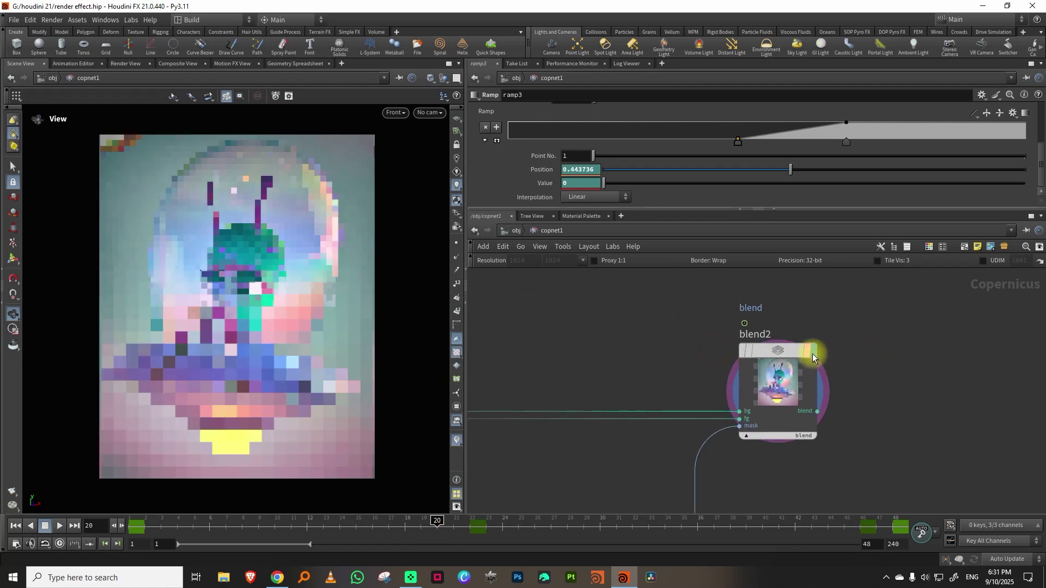
drag(154, 525, 687, 534)
- Try 145 Stamps on the highres node, scrub the animation, and settle on 76 Stamps
middle_drag(584, 489, 811, 320)
scroll(811, 321, down, 3)
scroll(692, 369, up, 1)
click(623, 406)
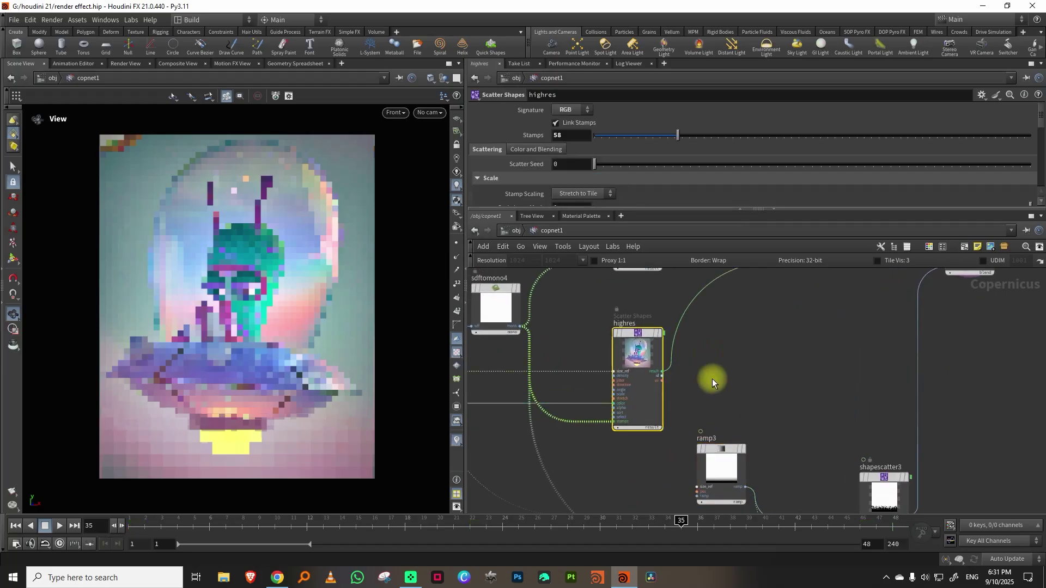
click(804, 137)
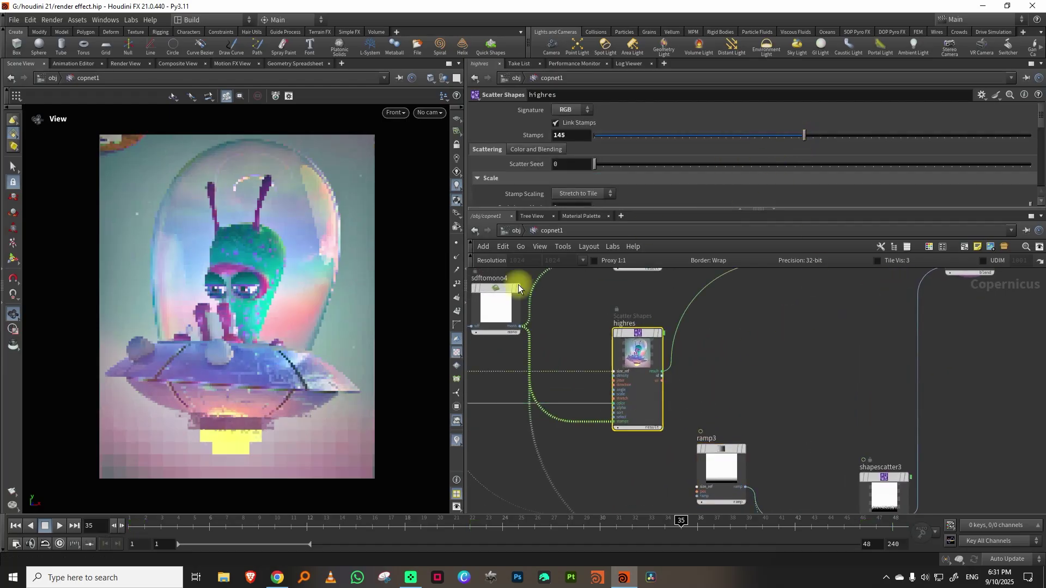
click(120, 531)
drag(198, 530, 421, 529)
mouse_move(720, 137)
mouse_down()
mouse_move(692, 138)
mouse_move(703, 140)
mouse_up()
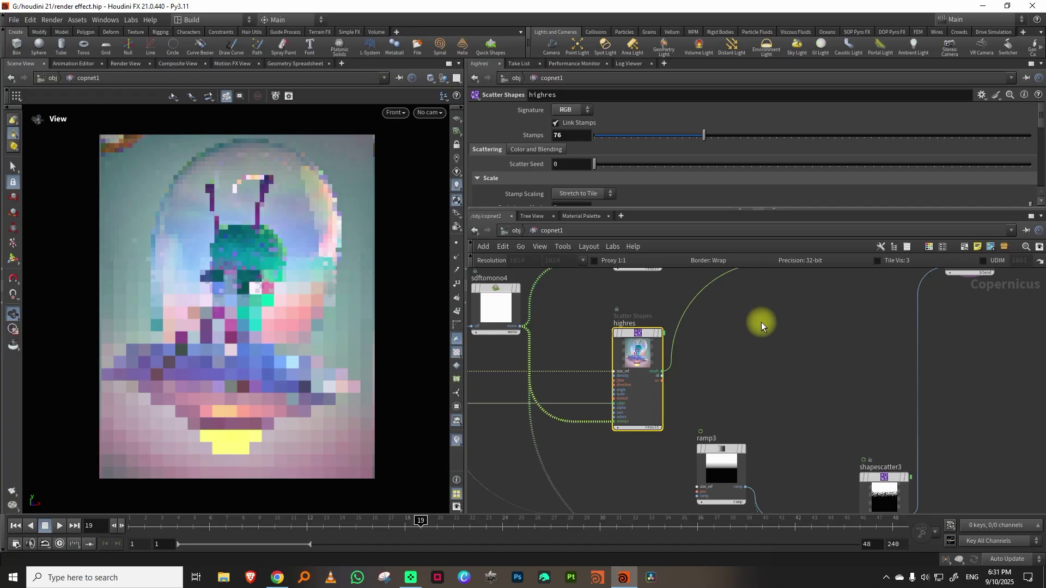
- Add a new Ramp node below ramp3 and display it
middle_drag(749, 389, 718, 343)
scroll(785, 370, down, 2)
middle_drag(787, 368, 713, 346)
scroll(727, 380, up, 2)
click(639, 381)
key(Tab)
text(ram)
click(812, 299)
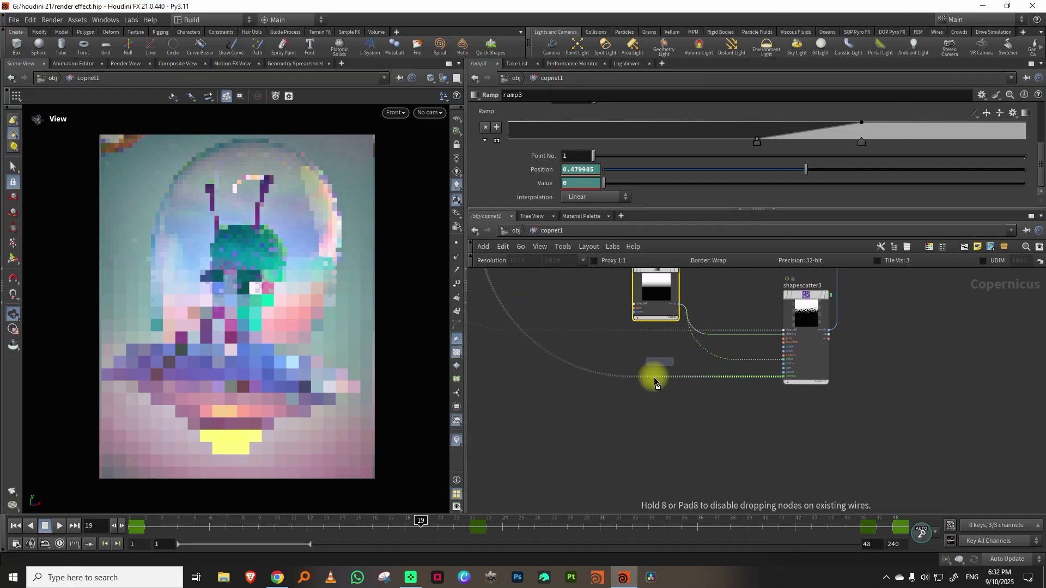
click(649, 457)
middle_drag(662, 467, 692, 431)
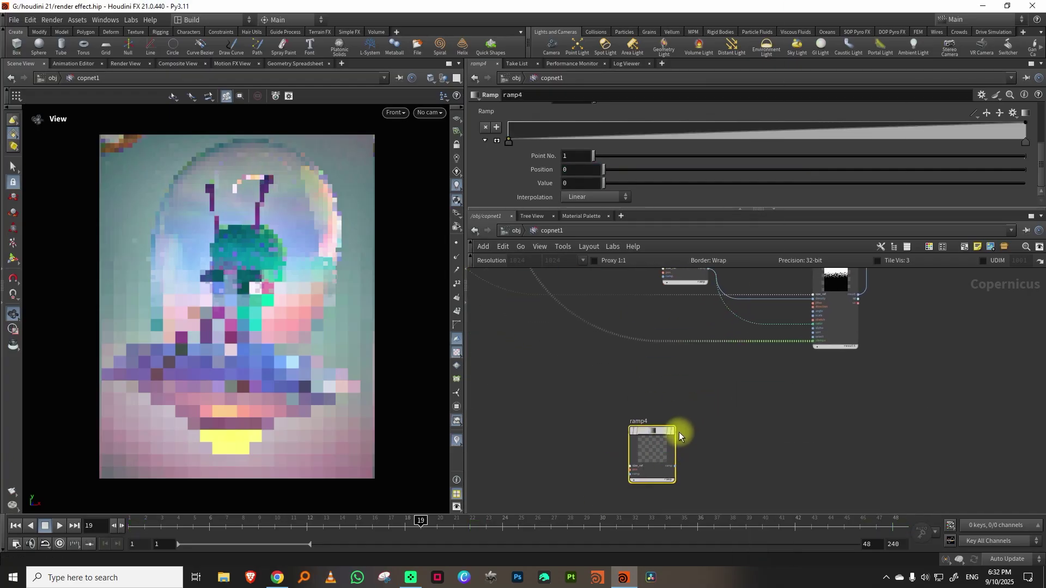
click(672, 431)
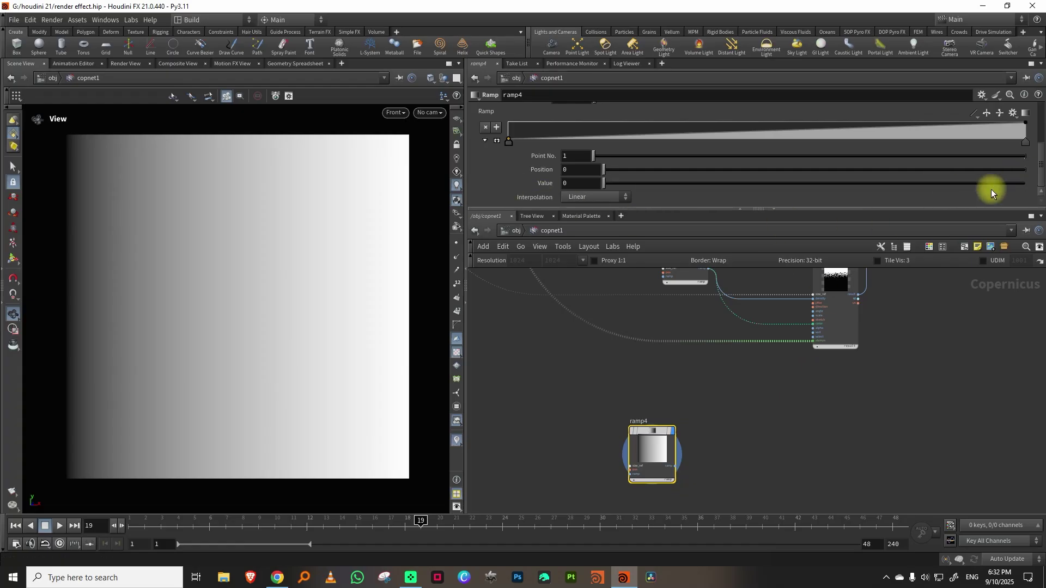
- Set the type of the new ramp4 node to Vertical
click(703, 279)
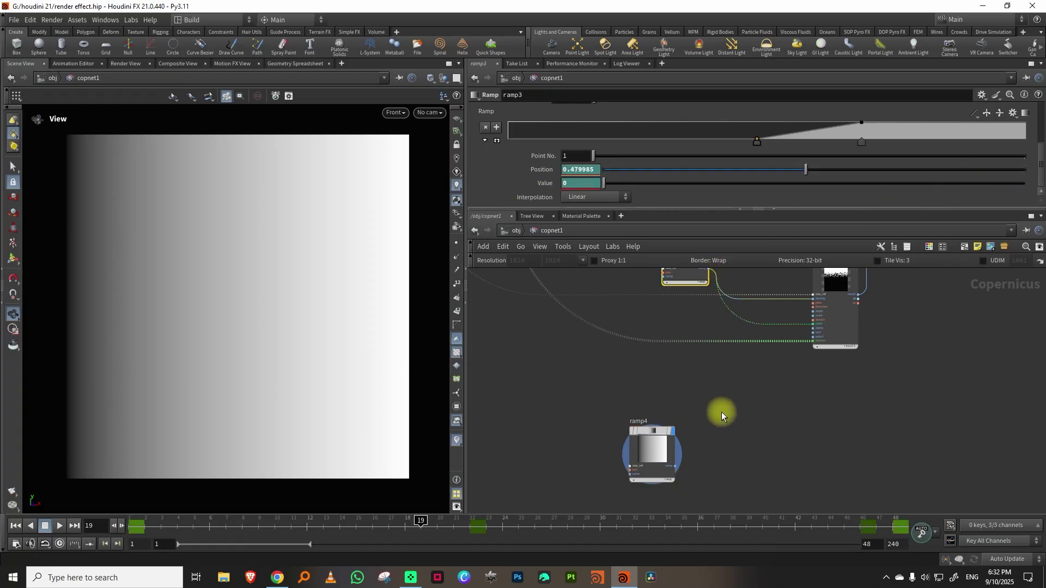
click(653, 452)
drag(1041, 164, 1041, 109)
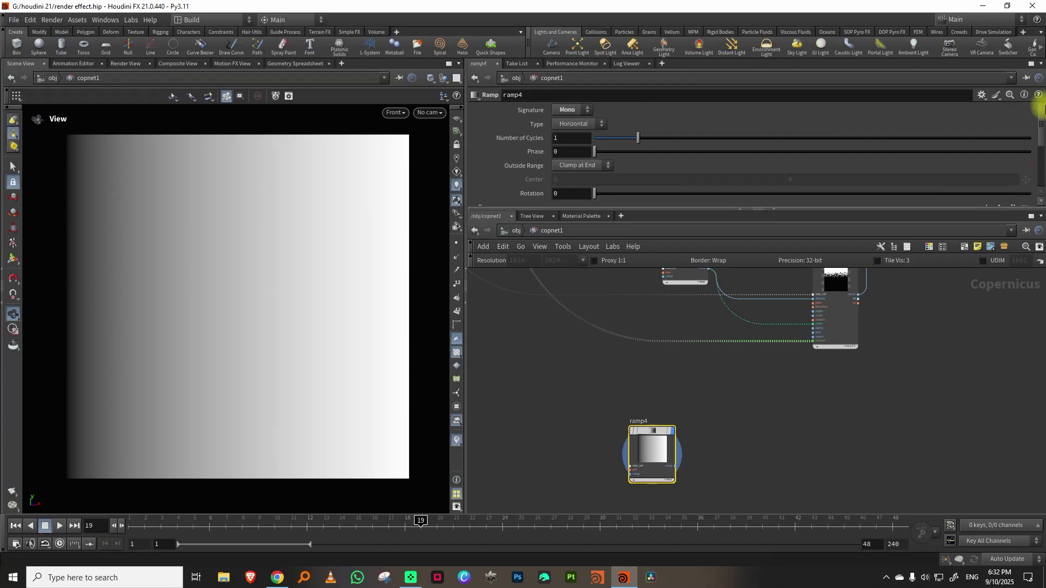
click(582, 126)
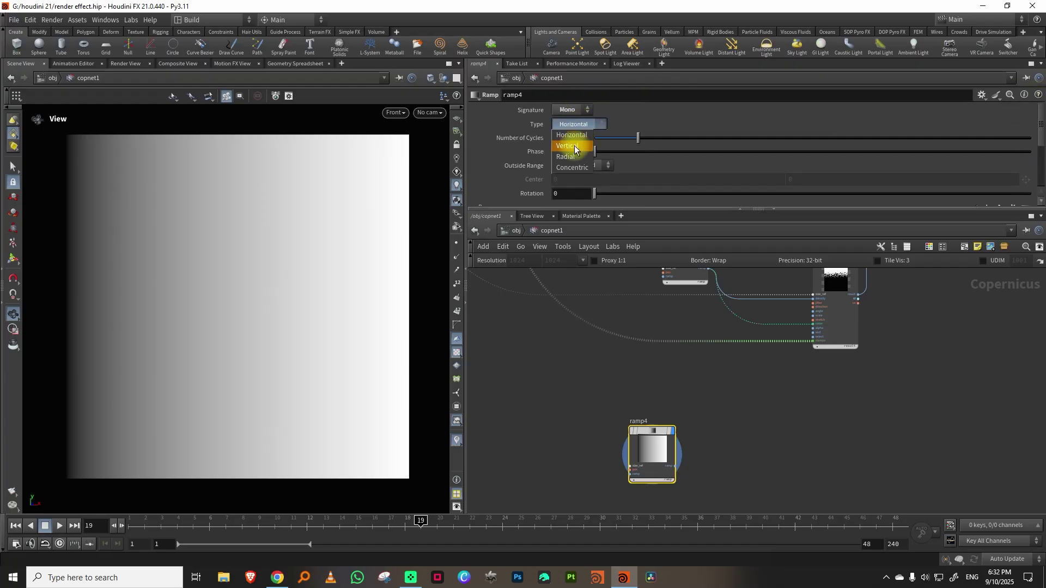
click(572, 146)
- Shape ramp4 into a narrow white band at the image's upper edge, using three points with values 0, 1 and 0
drag(850, 210, 826, 287)
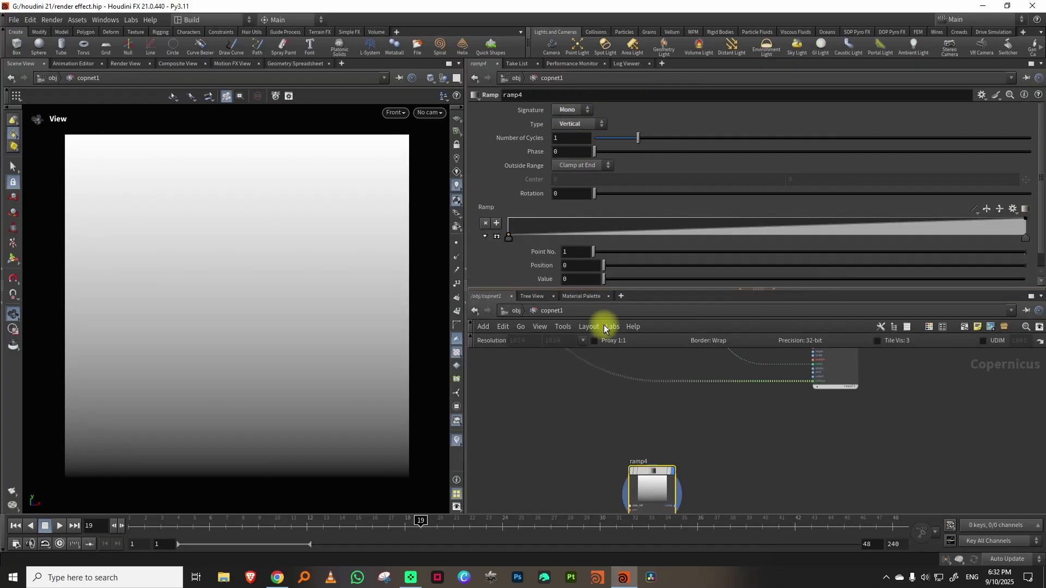
drag(509, 240, 1010, 237)
drag(1021, 228, 1040, 256)
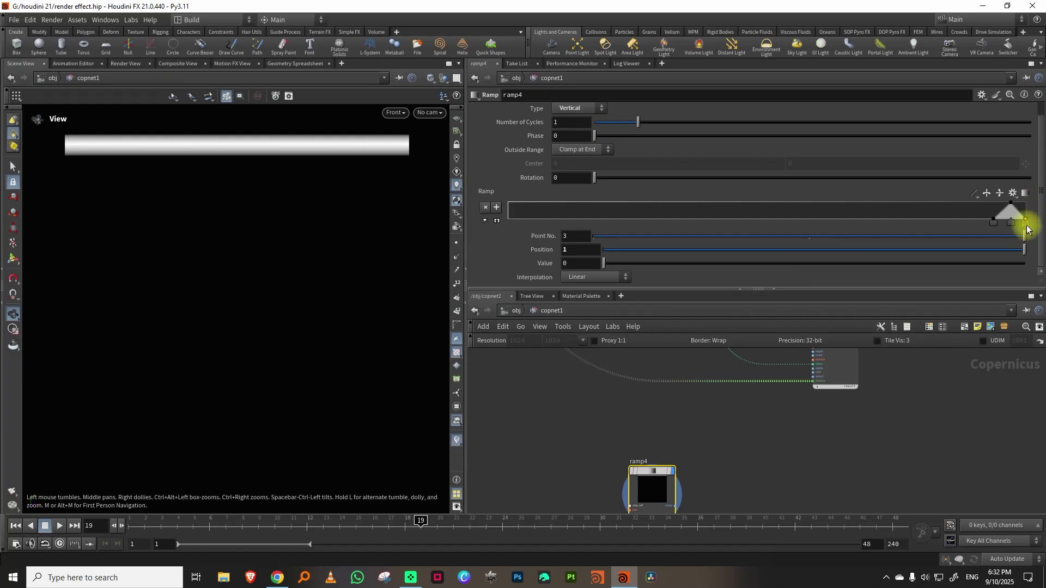
- Key the positions of ramp4's three points at frame 1
alt+click(544, 249)
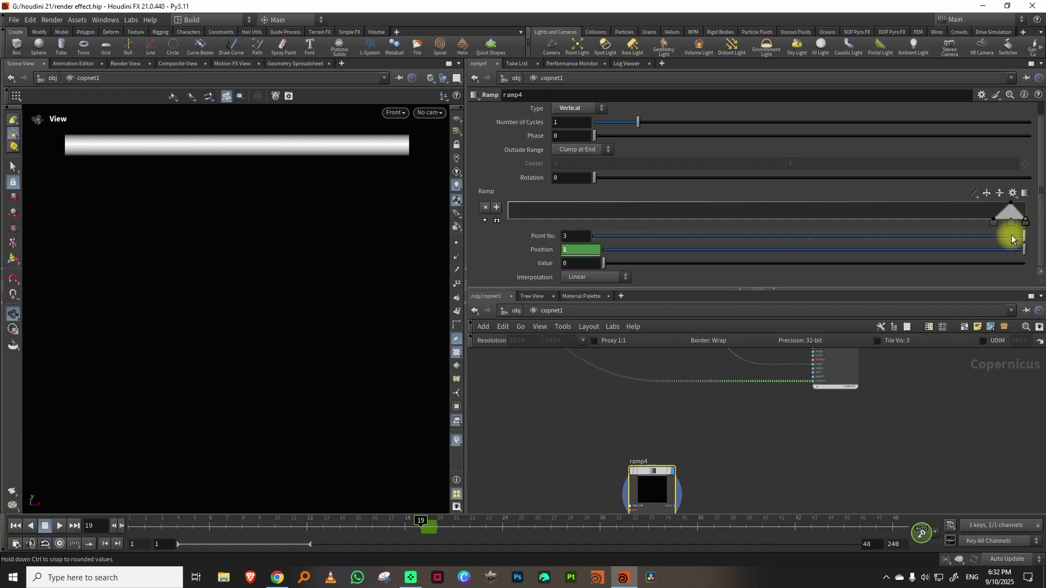
drag(240, 529, 49, 532)
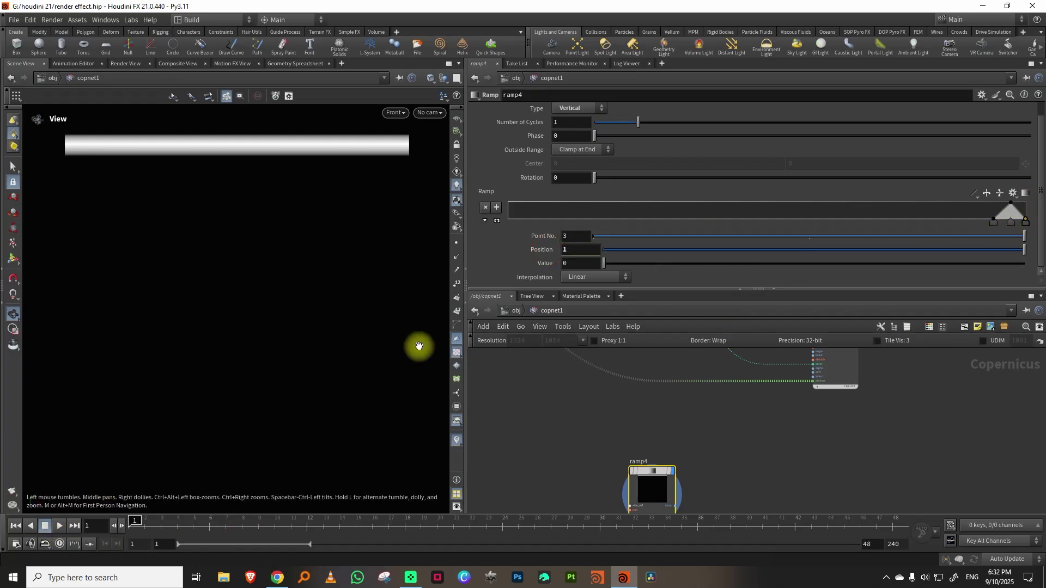
alt+click(544, 250)
click(1009, 225)
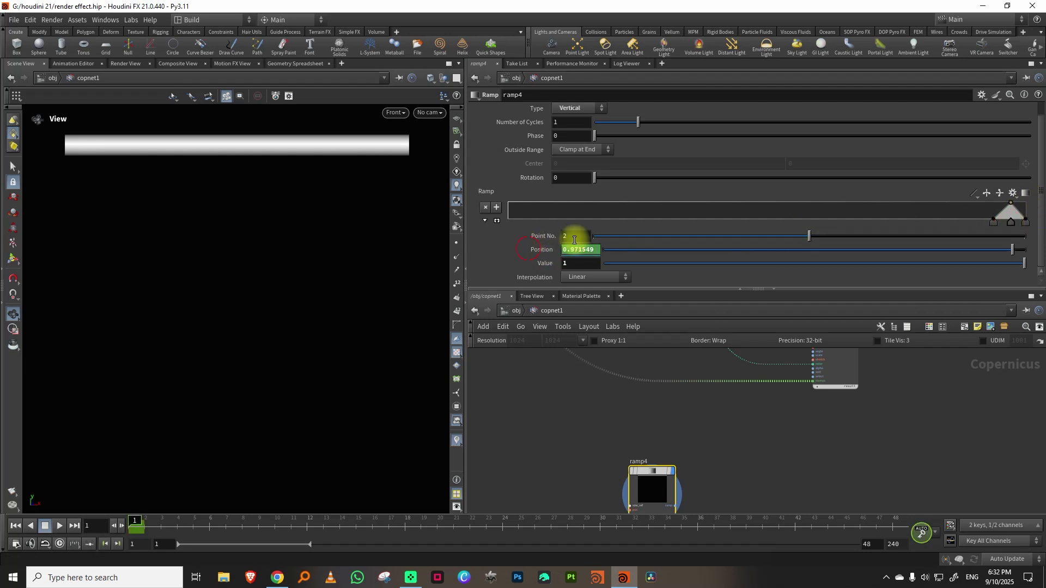
click(993, 222)
alt+click(542, 253)
- Go to frame 48 and move all three ramp4 points to the start of the ramp
drag(402, 524, 889, 530)
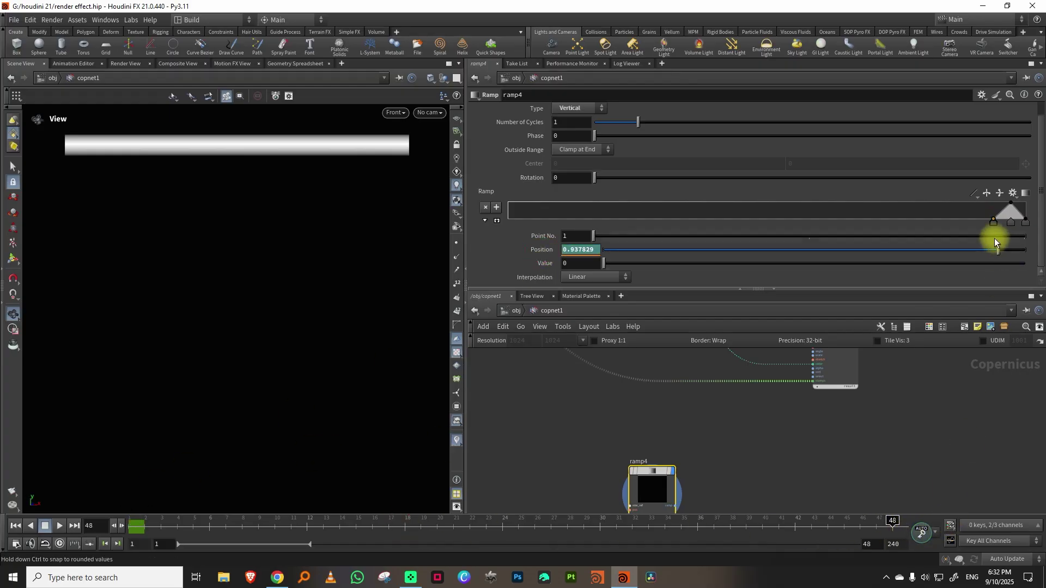
drag(996, 227, 486, 229)
drag(1002, 225, 529, 215)
drag(1021, 226, 550, 227)
- Shift ramp4's band points toward the ramp's start at frame 20, then scrub back to frame 1
drag(897, 518, 446, 523)
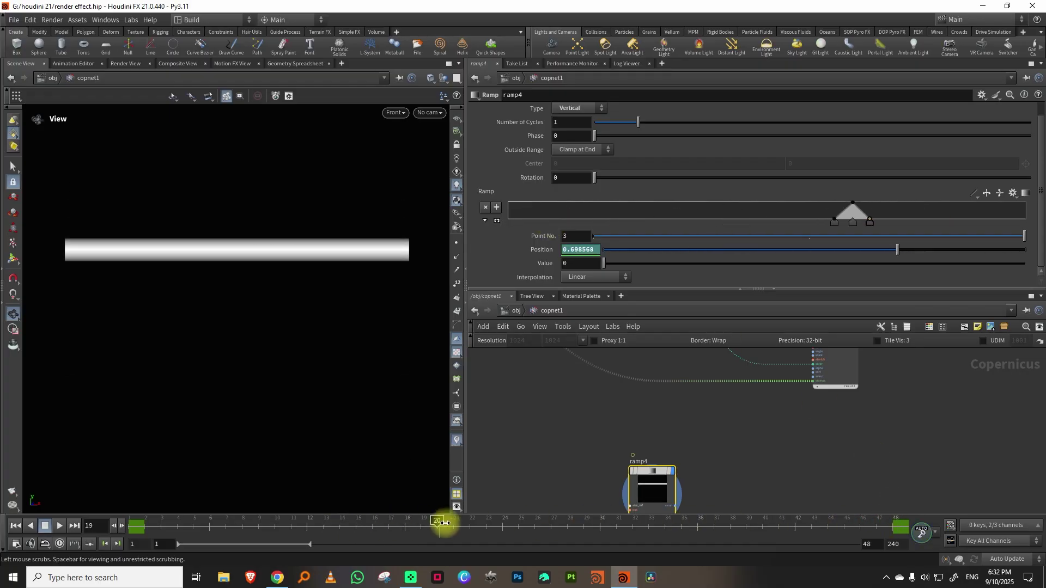
drag(819, 224, 706, 229)
drag(836, 228, 808, 227)
drag(305, 522, 135, 526)
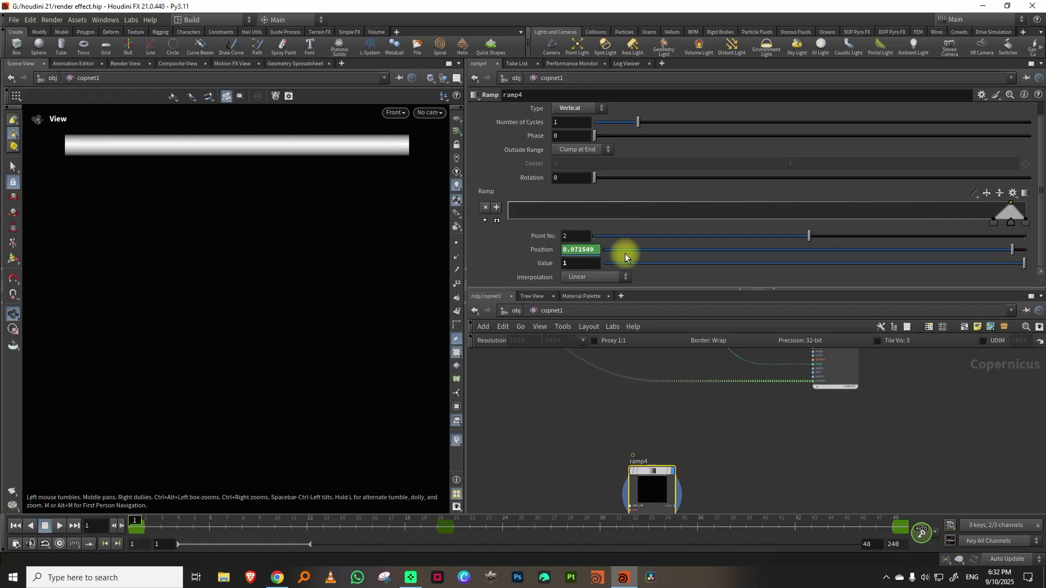
drag(703, 289, 702, 189)
middle_drag(937, 329, 818, 387)
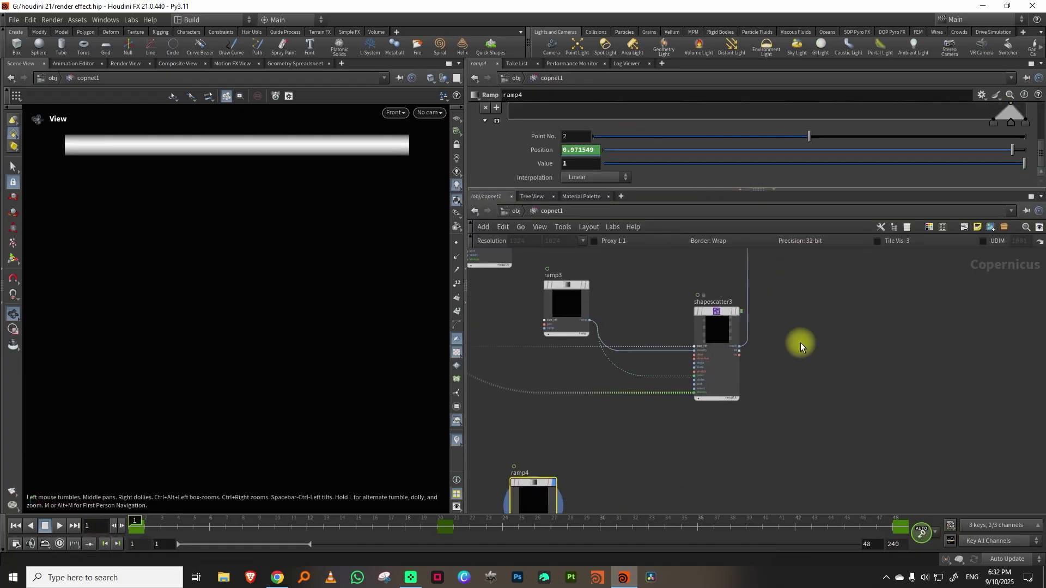
- Duplicate the shapescatter3 node and place the copy beside ramp4
drag(800, 351, 727, 406)
middle_drag(741, 418, 749, 372)
scroll(776, 376, down, 3)
key(ctrl+v)
scroll(698, 433, up, 2)
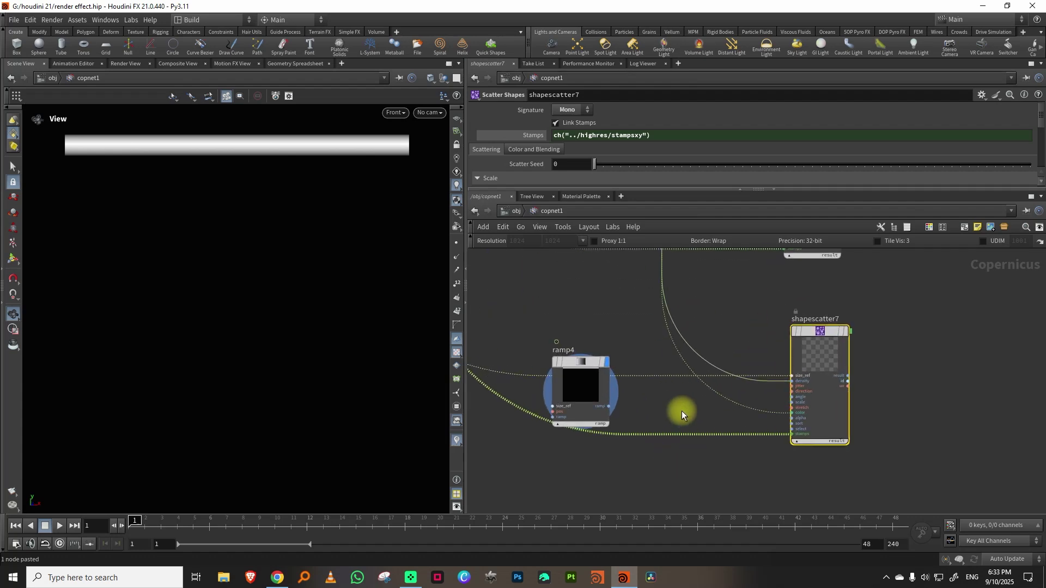
scroll(682, 411, up, 2)
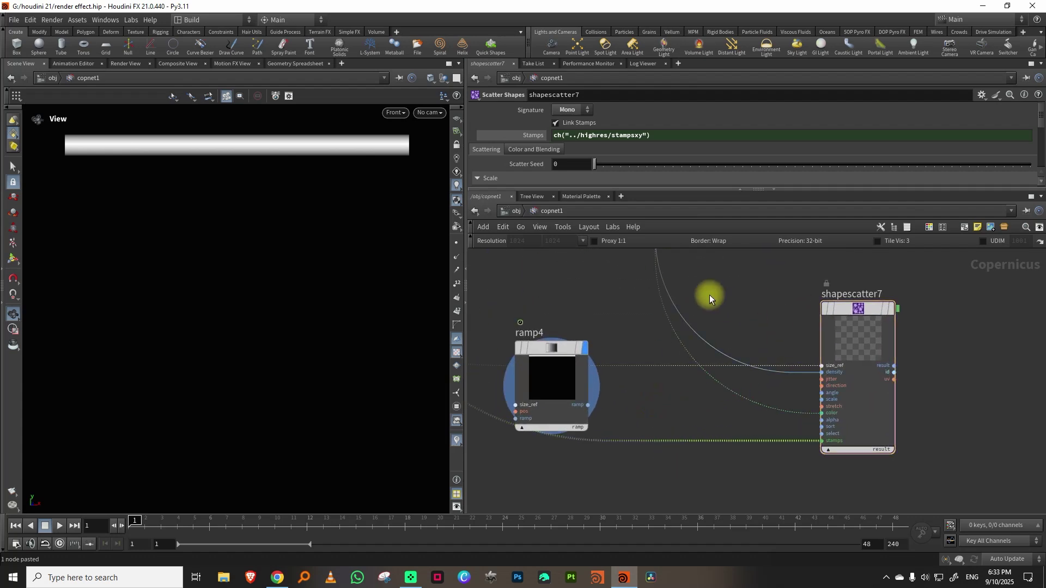
- Connect ramp4 to the density and color inputs of shapescatter7, display that node and scrub to frame 17
click(598, 405)
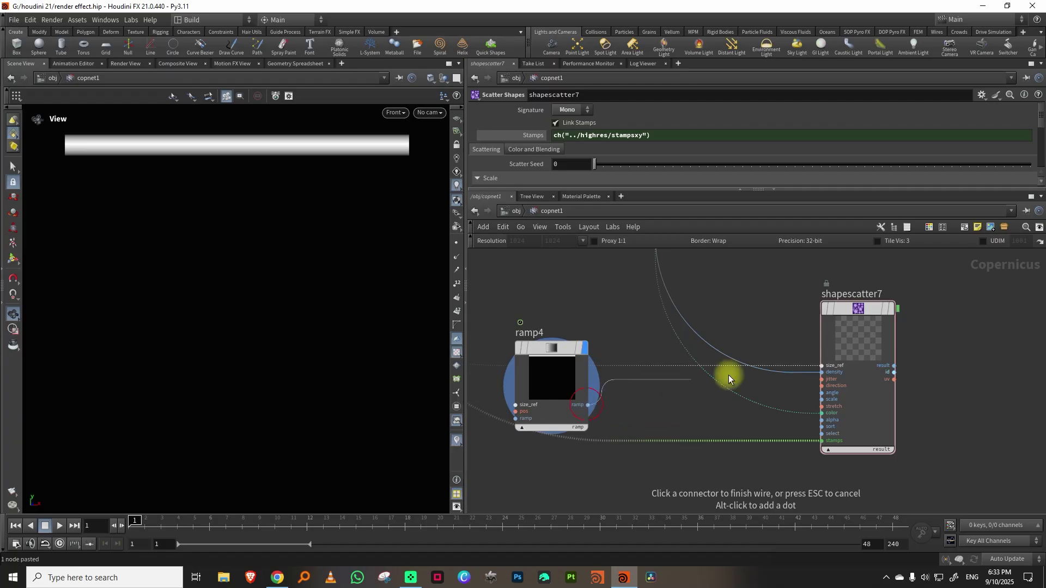
click(803, 371)
click(588, 405)
click(817, 414)
click(896, 311)
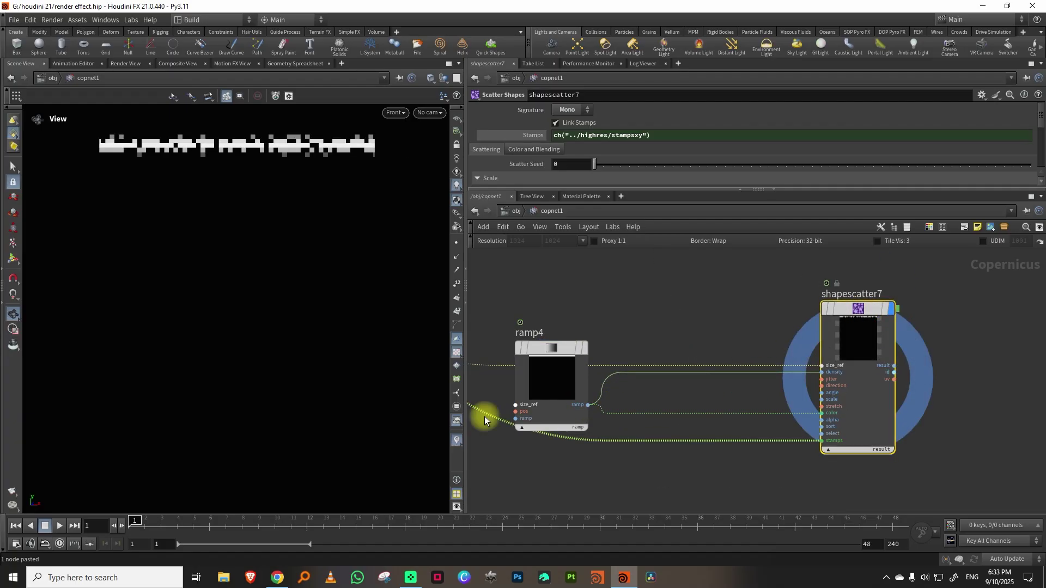
drag(170, 523, 388, 529)
- Duplicate the SDF to Mono node that supplies the stamps and place the copy below ramp4
middle_drag(681, 327, 834, 366)
scroll(817, 357, down, 3)
middle_drag(731, 322, 733, 422)
middle_drag(663, 294, 659, 362)
drag(647, 311, 592, 345)
middle_drag(642, 354, 626, 319)
scroll(635, 318, down, 3)
middle_drag(669, 386, 645, 349)
key(ctrl+v)
drag(652, 353, 606, 469)
scroll(685, 489, up, 4)
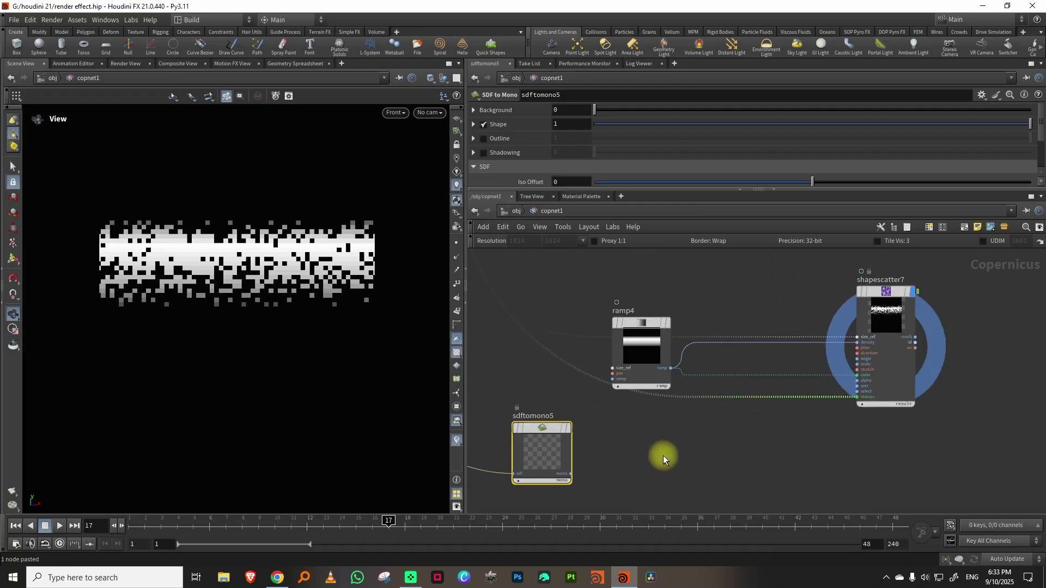
- Connect sdftomono5's mono output to the stamps input of shapescatter7 and move the node closer beneath ramp4
click(611, 434)
click(894, 358)
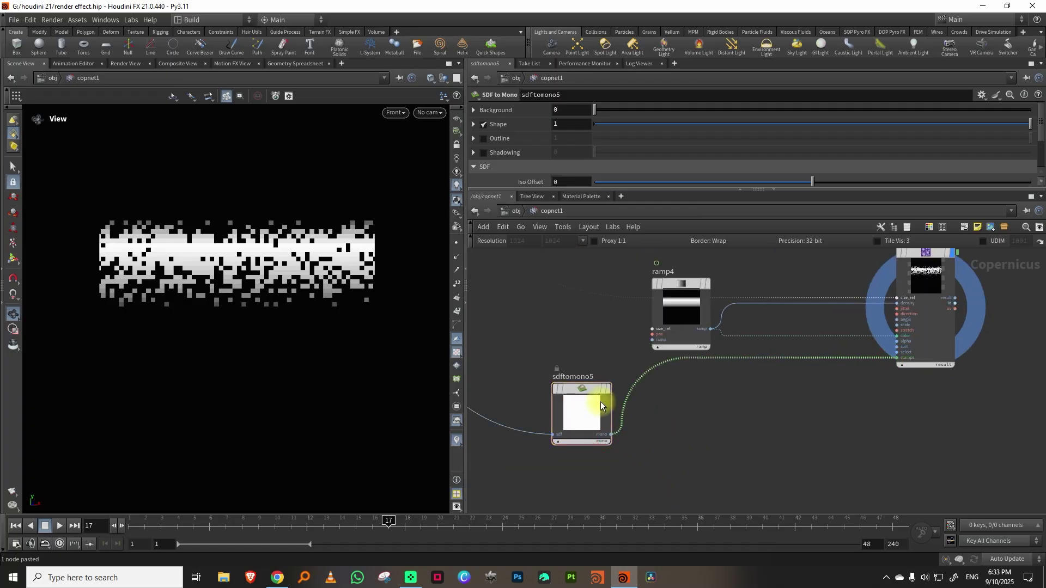
drag(600, 401, 680, 406)
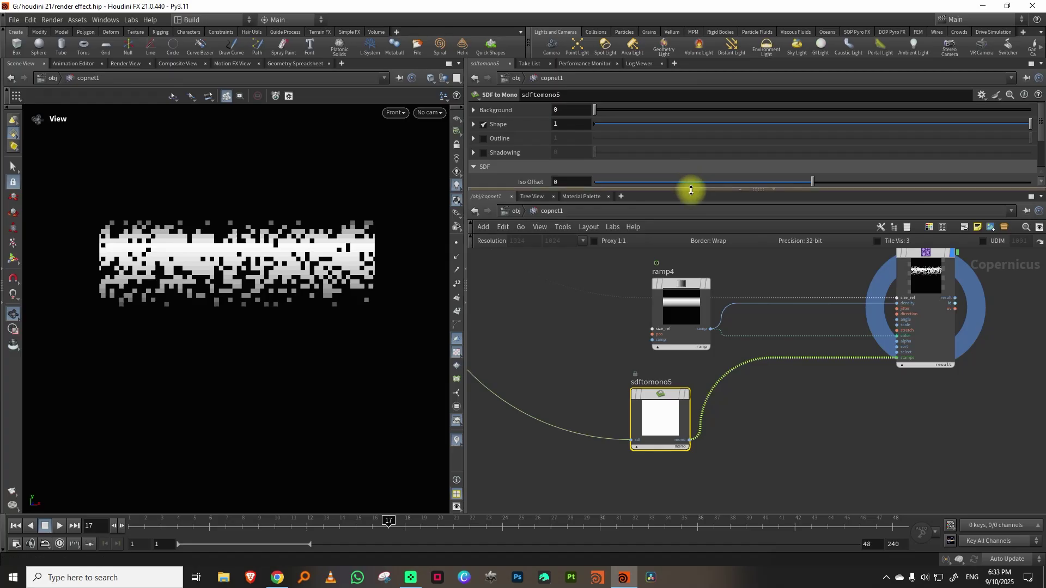
- Set sdftomono5's Iso Offset to -0.042, enable Onion Skin at 0.0512 and scrub to frame 22
drag(691, 190, 691, 250)
drag(817, 184, 808, 186)
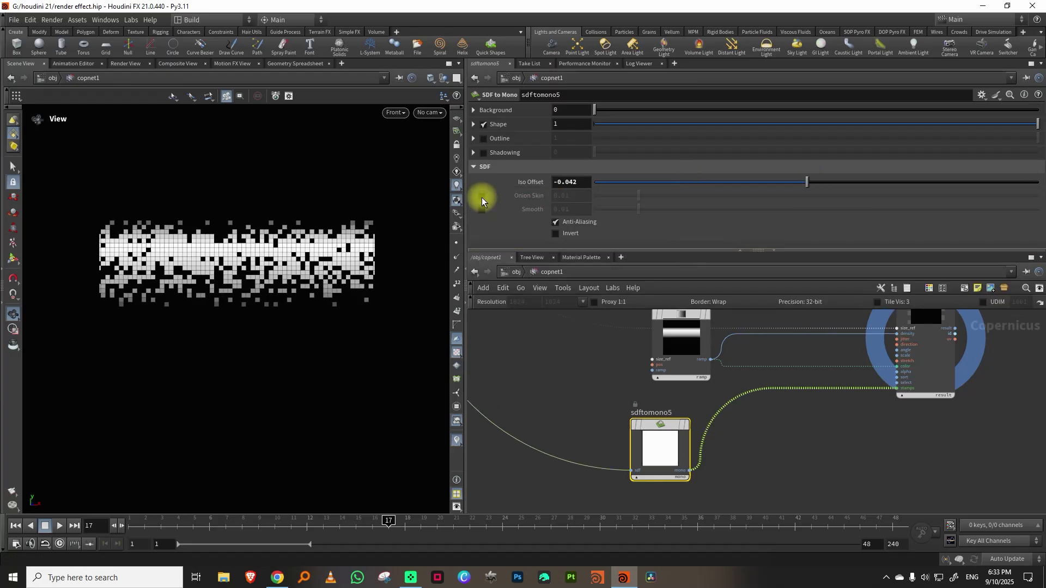
click(482, 196)
drag(648, 204, 822, 212)
drag(163, 526, 472, 530)
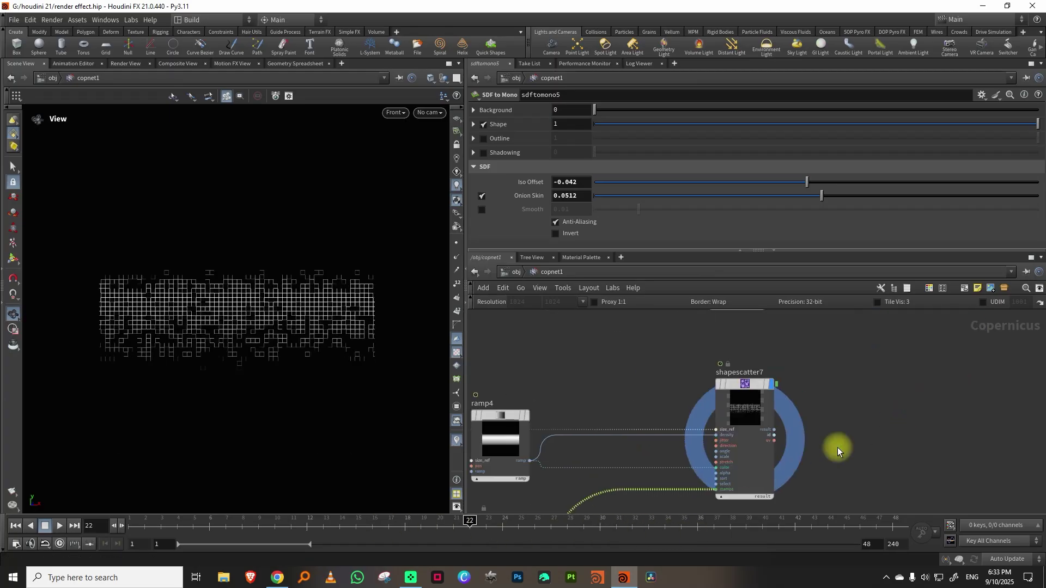
- Add an Invert node fed by shapescatter7's result and display it
key(Tab)
text(glow)
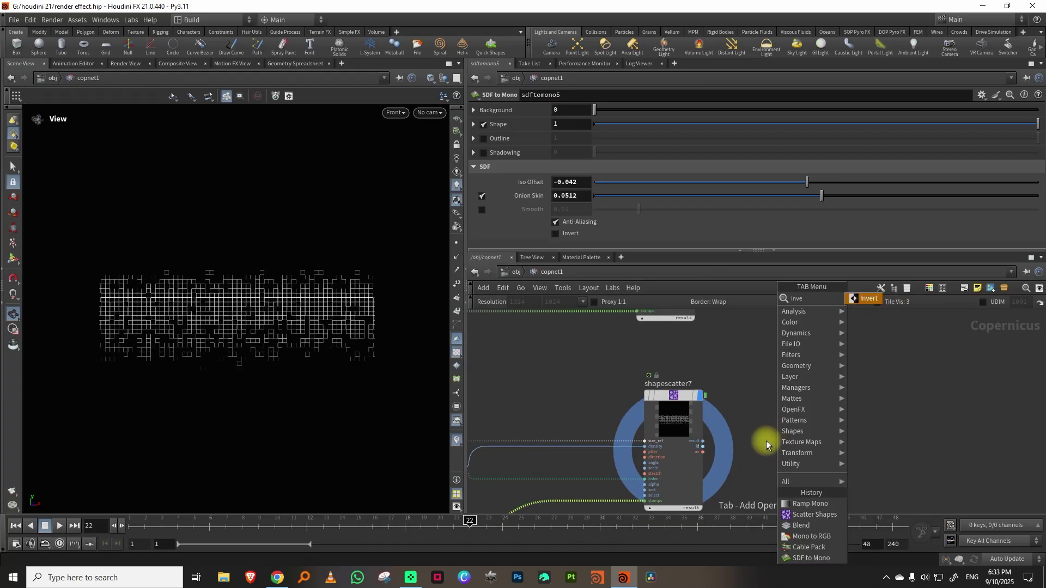
click(869, 299)
click(854, 386)
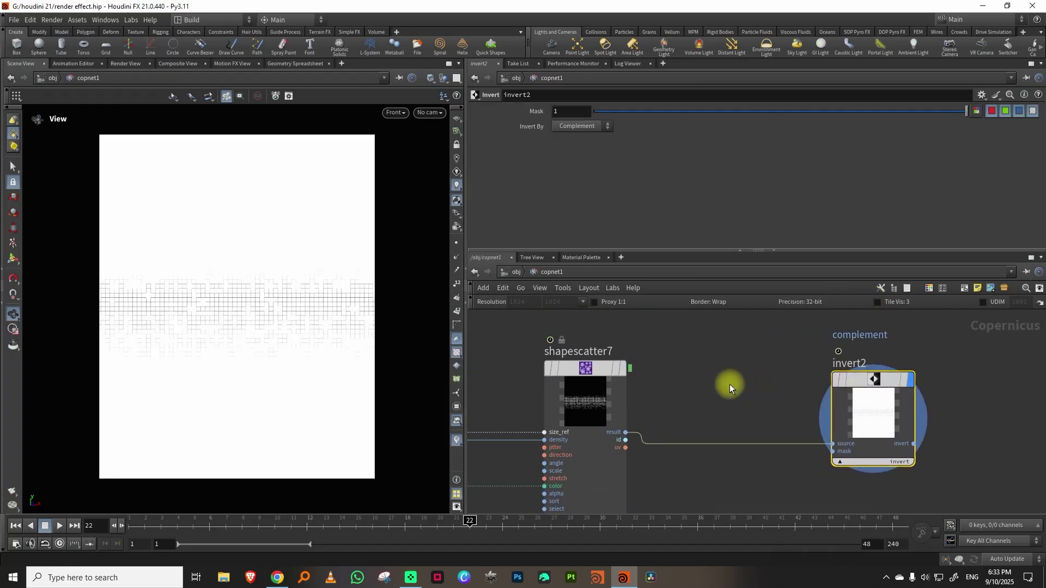
- Insert a Remap node between shapescatter7 and invert2 and set its Input Max to 0.228
key(Tab)
text(re)
key(Return)
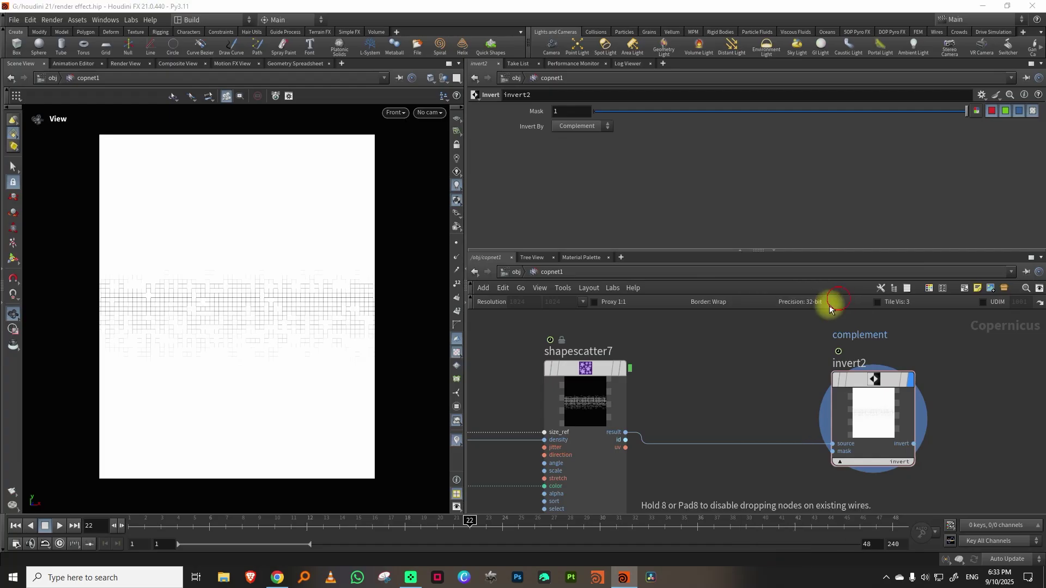
click(732, 398)
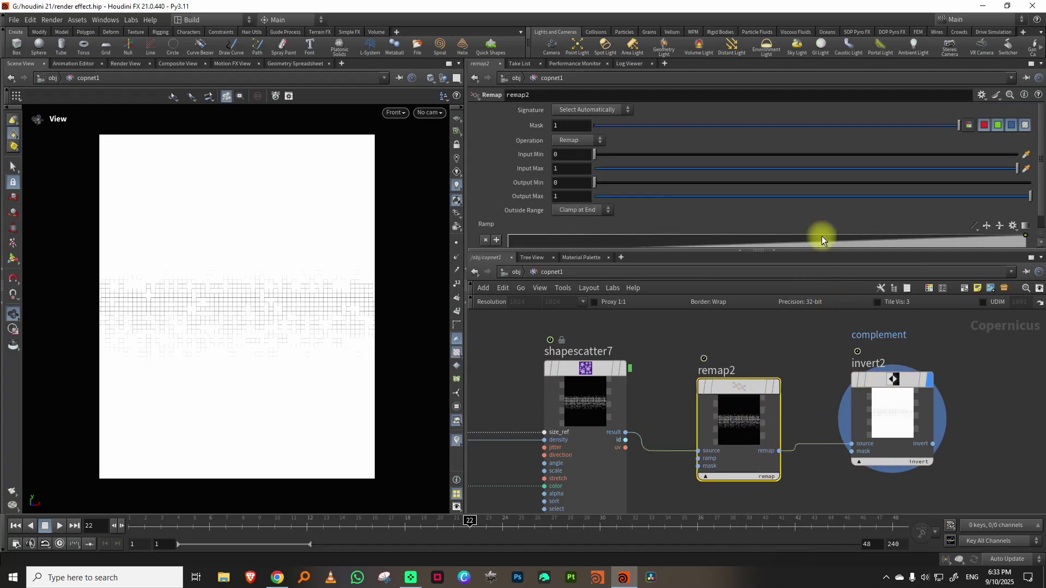
drag(832, 168, 691, 182)
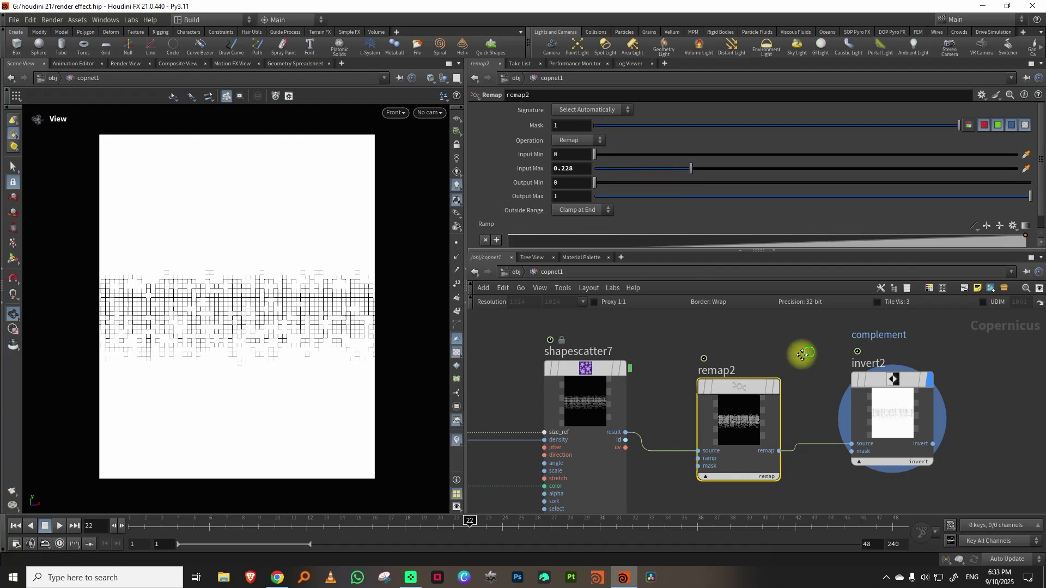
- Add a new Blend node after blend2 and connect blend2's output to its background input
scroll(690, 433, down, 5)
middle_drag(762, 355, 688, 459)
middle_drag(673, 403, 687, 520)
drag(601, 392, 724, 433)
middle_drag(812, 445, 721, 334)
key(Tab)
text(ble)
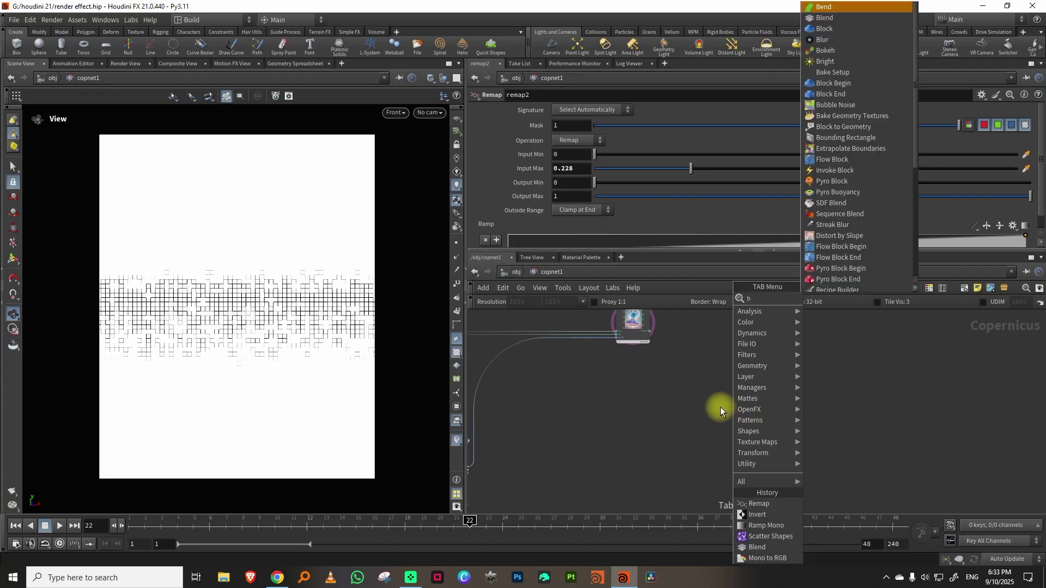
click(840, 298)
click(795, 367)
scroll(662, 335, up, 2)
drag(645, 330, 832, 394)
- Connect invert2's output to the foreground input of blend3
middle_drag(796, 462, 730, 338)
scroll(732, 398, down, 3)
middle_drag(695, 443, 684, 399)
scroll(681, 398, up, 2)
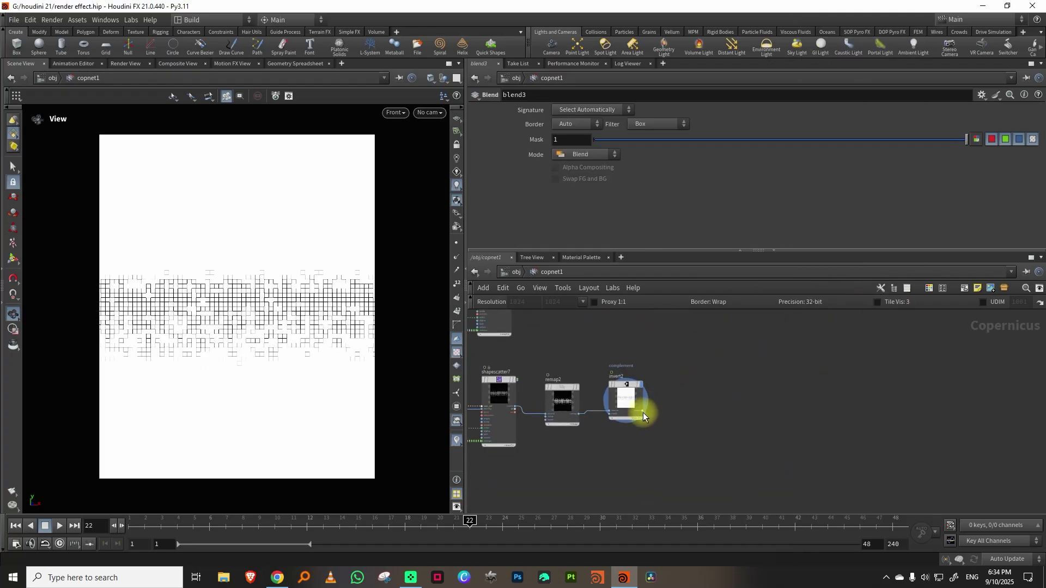
click(634, 408)
click(643, 400)
middle_drag(730, 345, 686, 416)
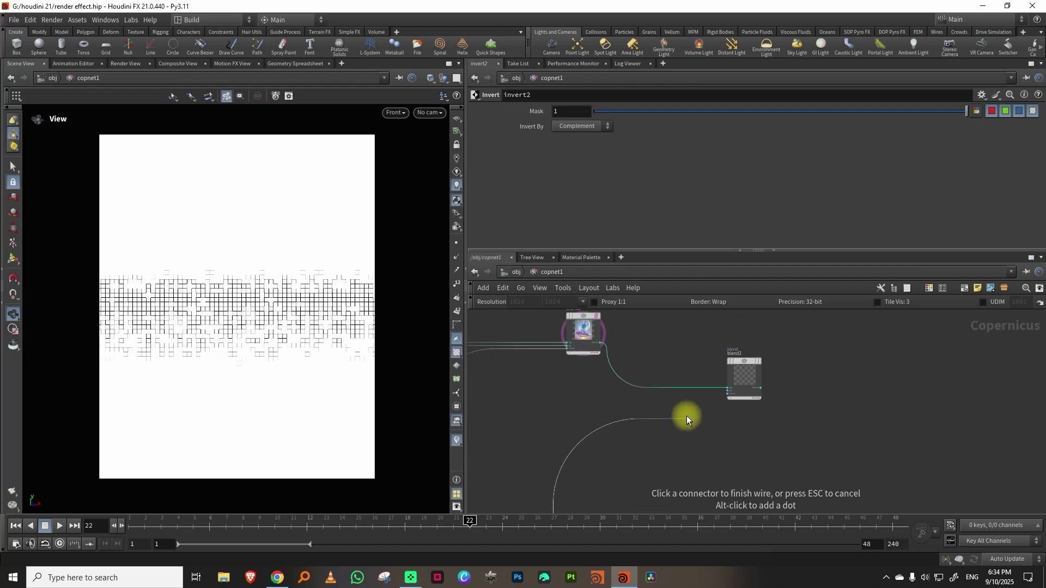
click(722, 391)
scroll(752, 387, up, 3)
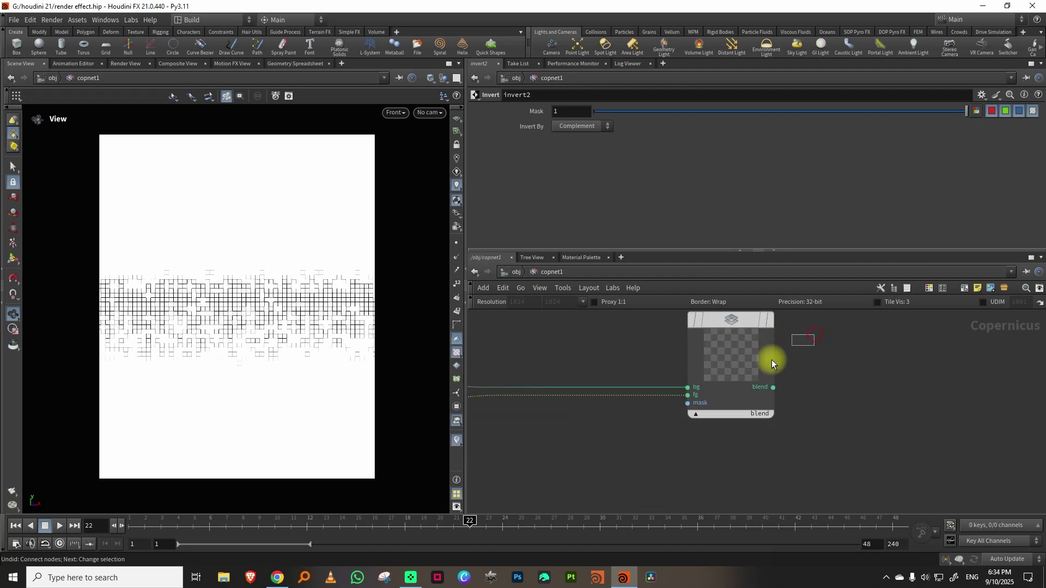
- Set blend3's mode to Multiply and display the node
click(772, 359)
click(599, 146)
click(589, 218)
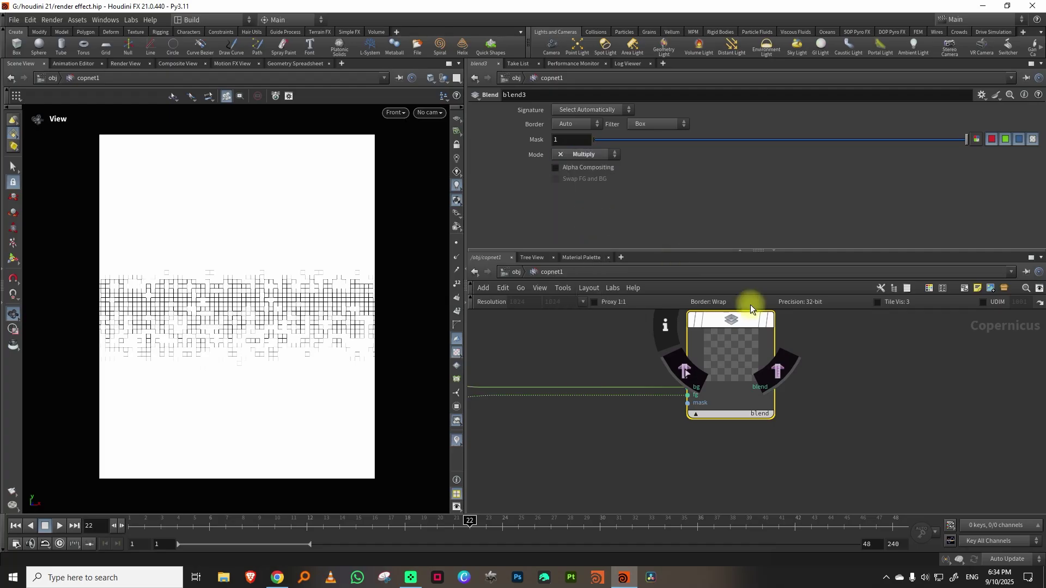
click(740, 360)
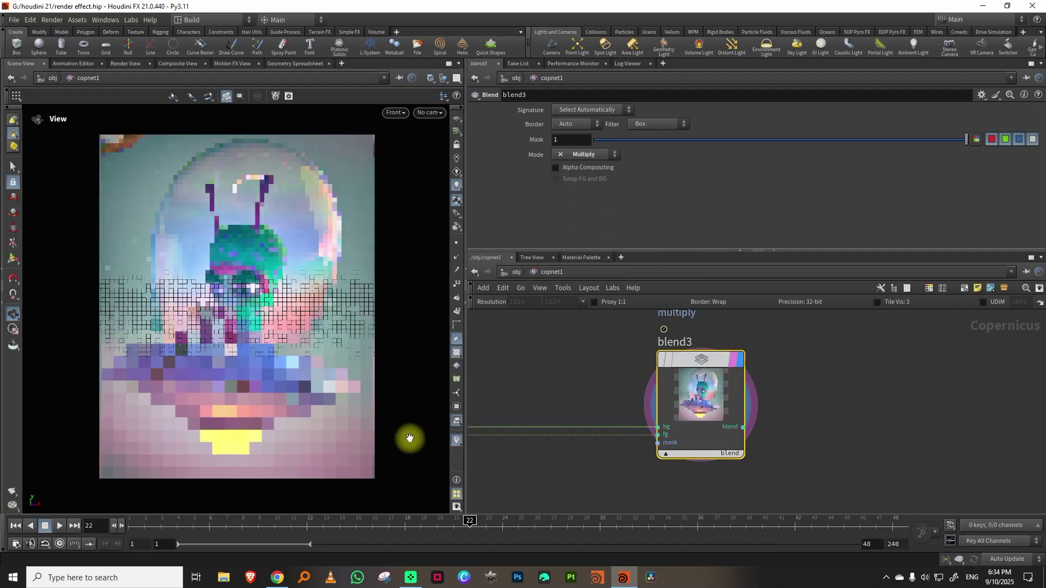
- Set sdftomono5's Iso Offset to 0.012 and Onion Skin to 0.0714, previewing the grid lines by scrubbing the timeline
drag(134, 525, 587, 546)
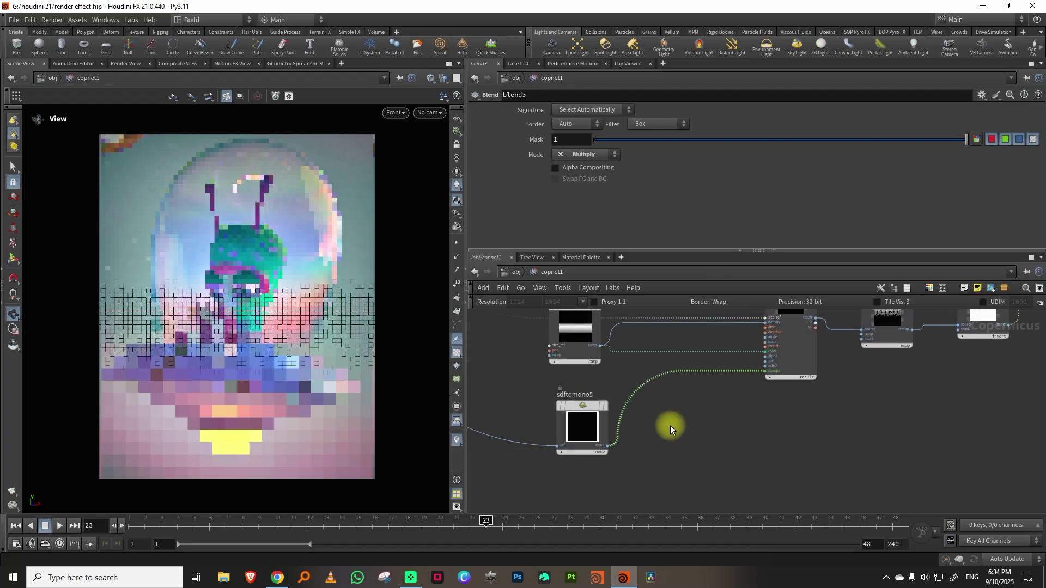
drag(796, 188, 923, 204)
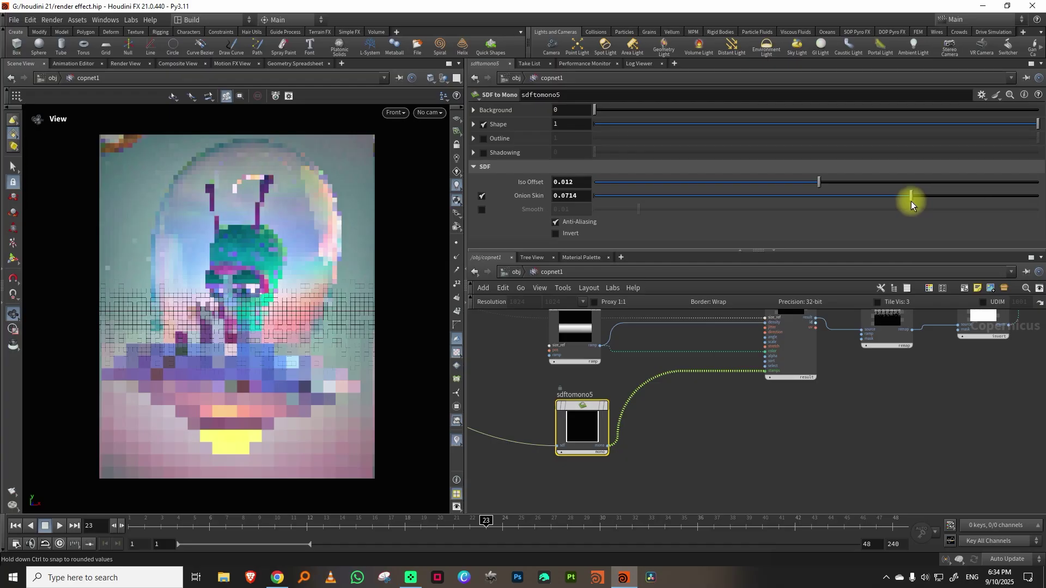
drag(186, 522, 401, 541)
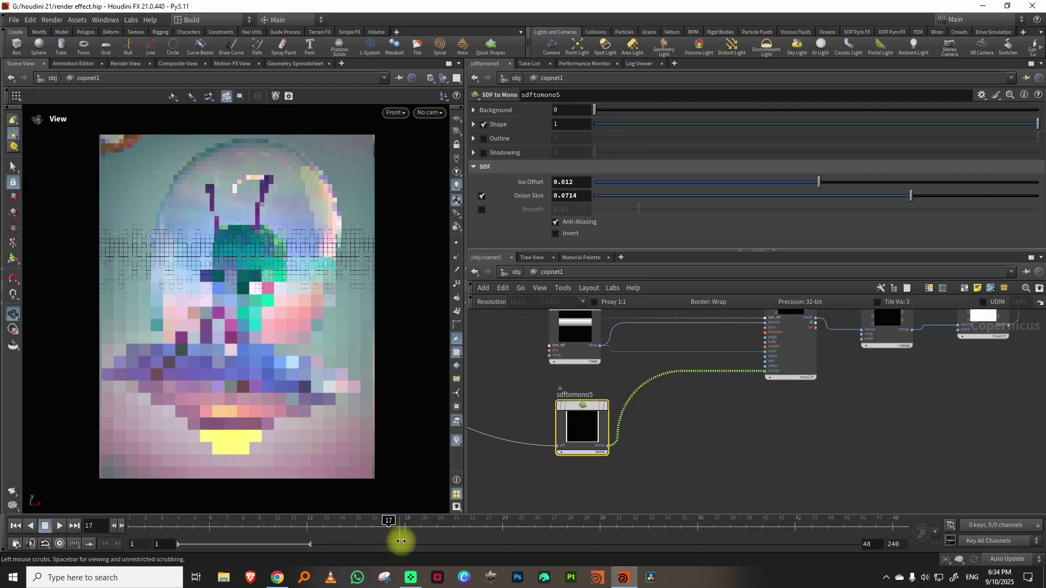
- Set the highres scatter node's Stamps to 51
middle_drag(726, 439, 655, 559)
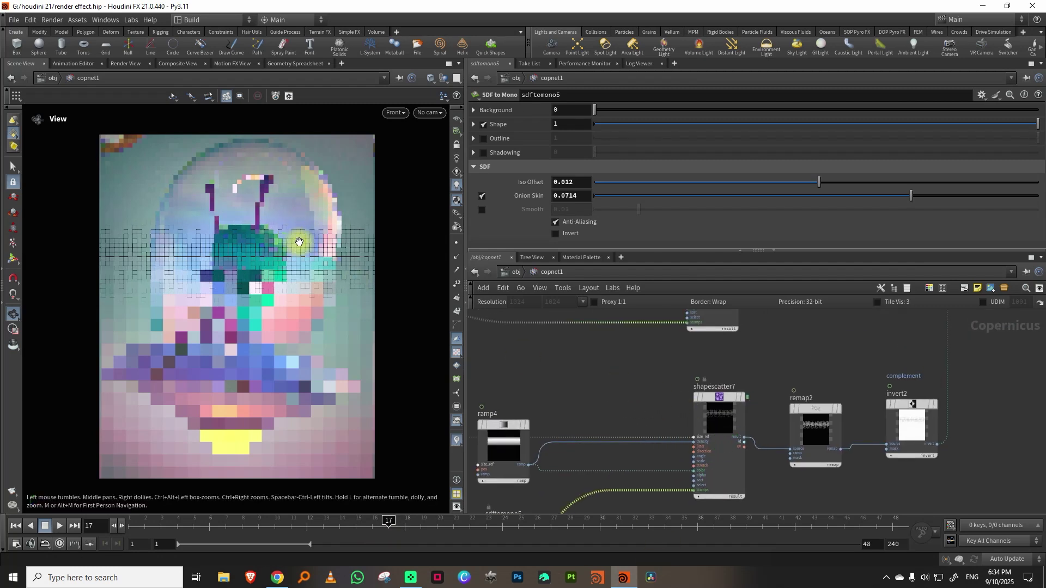
middle_drag(641, 356, 708, 486)
middle_drag(707, 355, 761, 506)
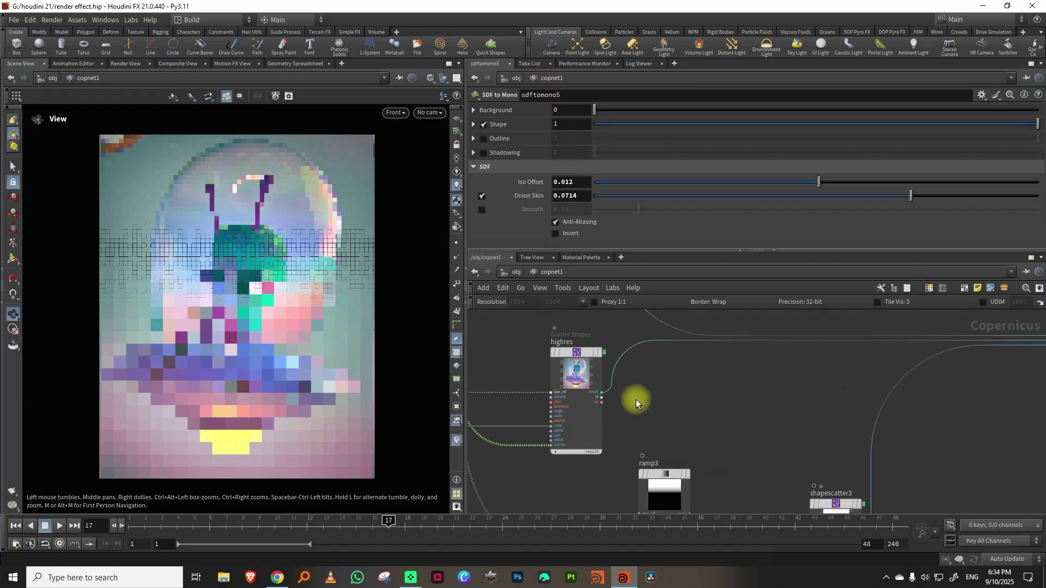
click(581, 375)
mouse_move(674, 141)
mouse_down()
mouse_move(666, 135)
mouse_move(659, 152)
mouse_up()
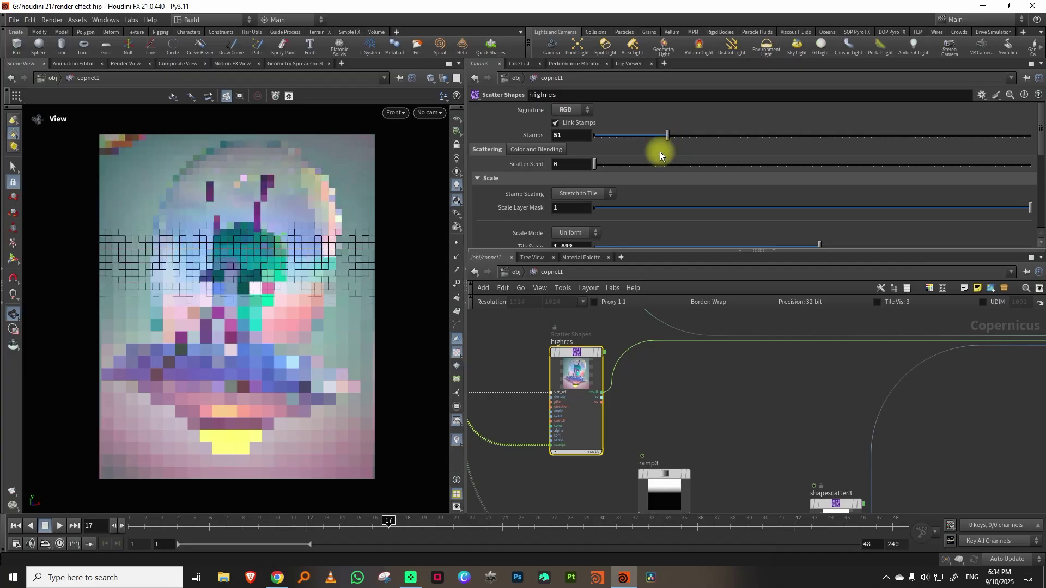
- Set sdftomono5's Iso Offset to -0.133 and scrub to frame 22
middle_drag(765, 426, 701, 377)
scroll(724, 381, down, 3)
middle_drag(809, 472, 734, 340)
middle_drag(603, 380, 680, 318)
click(632, 411)
drag(815, 186, 786, 190)
drag(152, 520, 478, 567)
- Try feeding the original image directly into blend2's foreground in place of the highres scatter, and scrub to frame 1
middle_drag(697, 452, 758, 432)
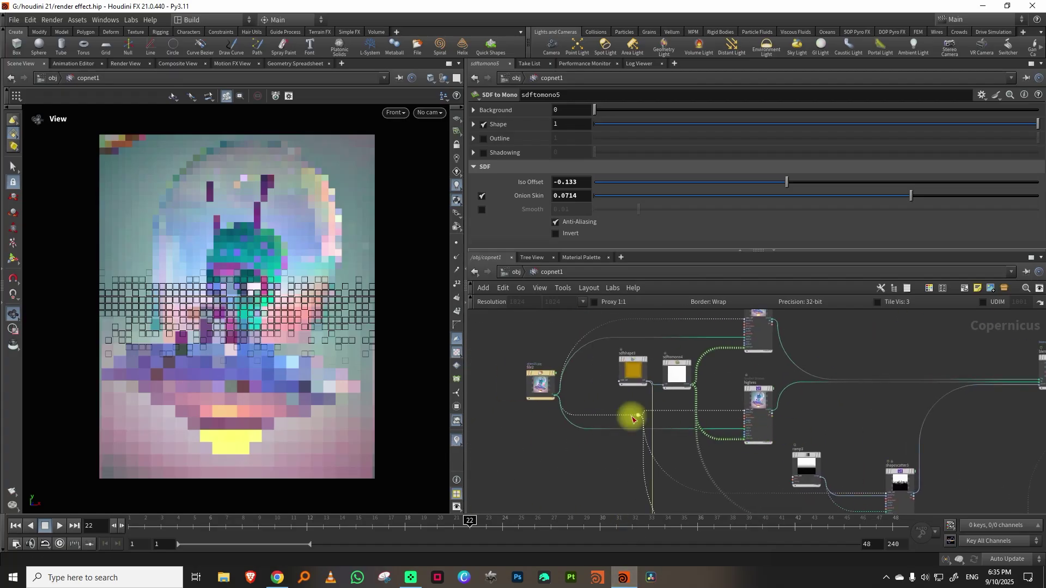
scroll(616, 378, up, 3)
click(529, 397)
middle_drag(993, 396, 651, 388)
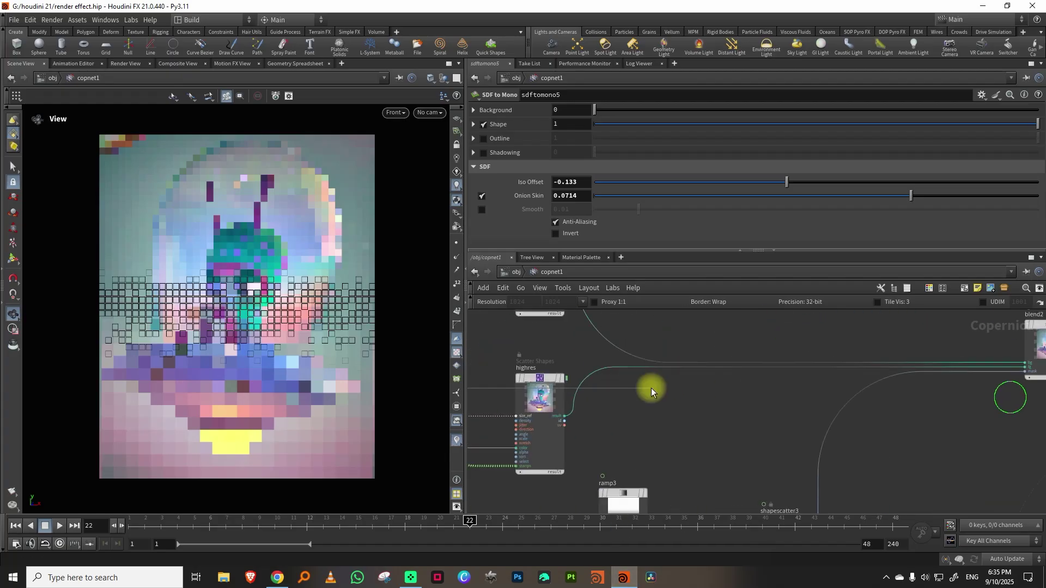
middle_drag(949, 380, 747, 400)
click(815, 387)
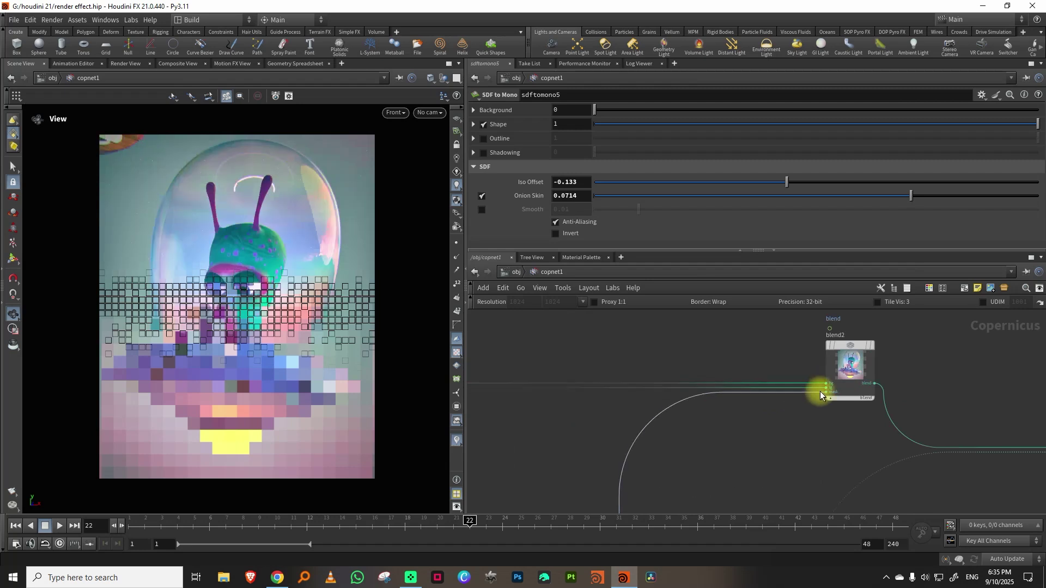
mouse_move(123, 532)
mouse_down()
mouse_move(721, 583)
mouse_move(126, 529)
mouse_up()
middle_drag(728, 469, 622, 412)
scroll(622, 412, down, 3)
scroll(636, 432, down, 3)
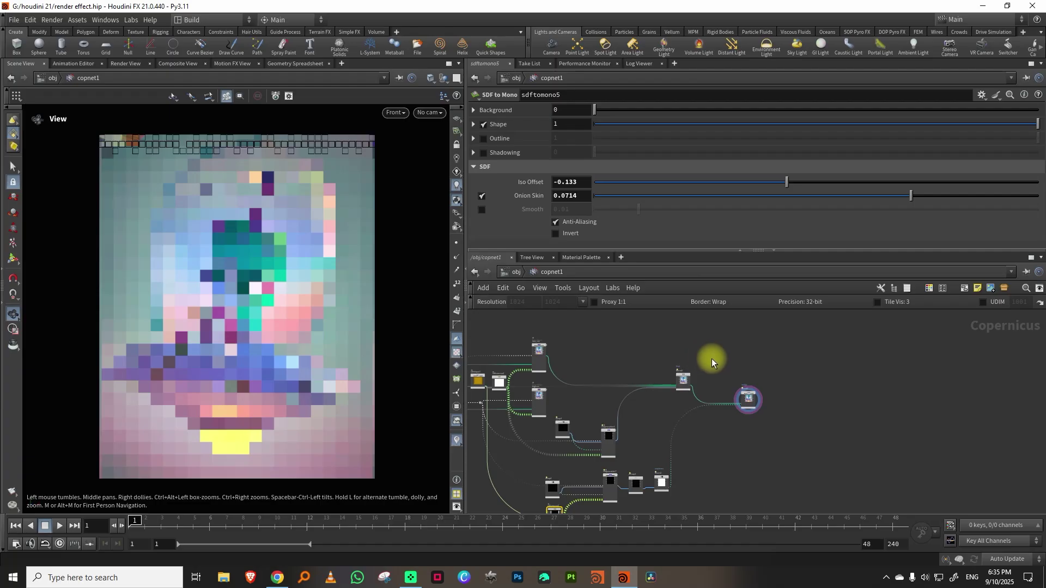
scroll(714, 353, up, 5)
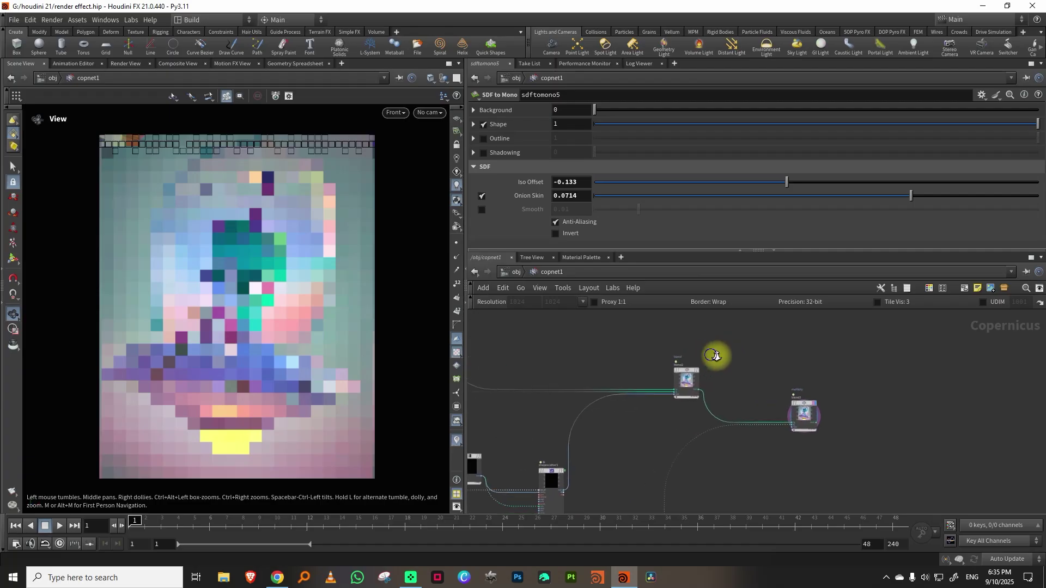
drag(681, 250, 691, 202)
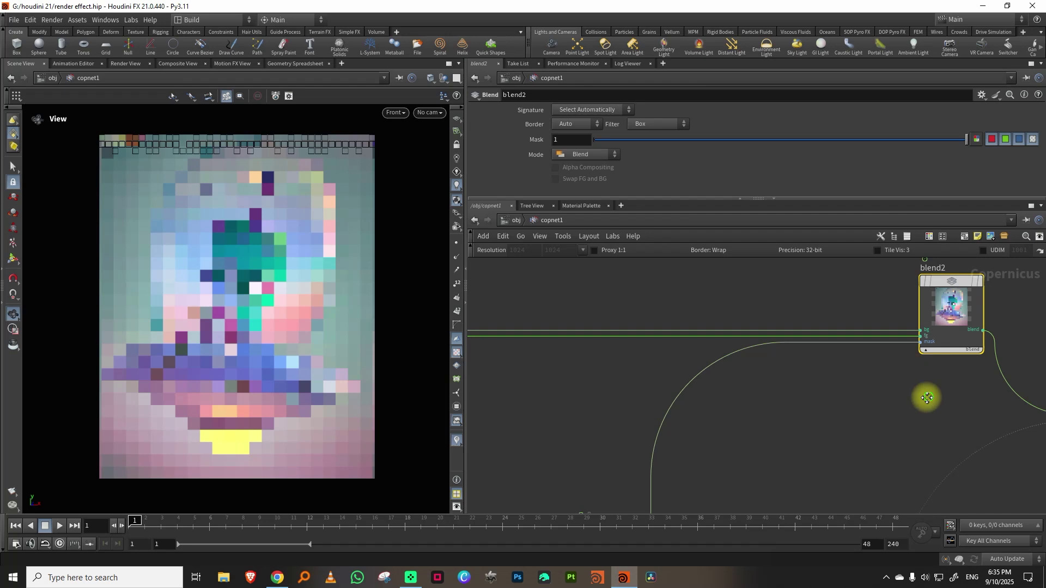
middle_drag(927, 398, 877, 337)
scroll(876, 336, down, 5)
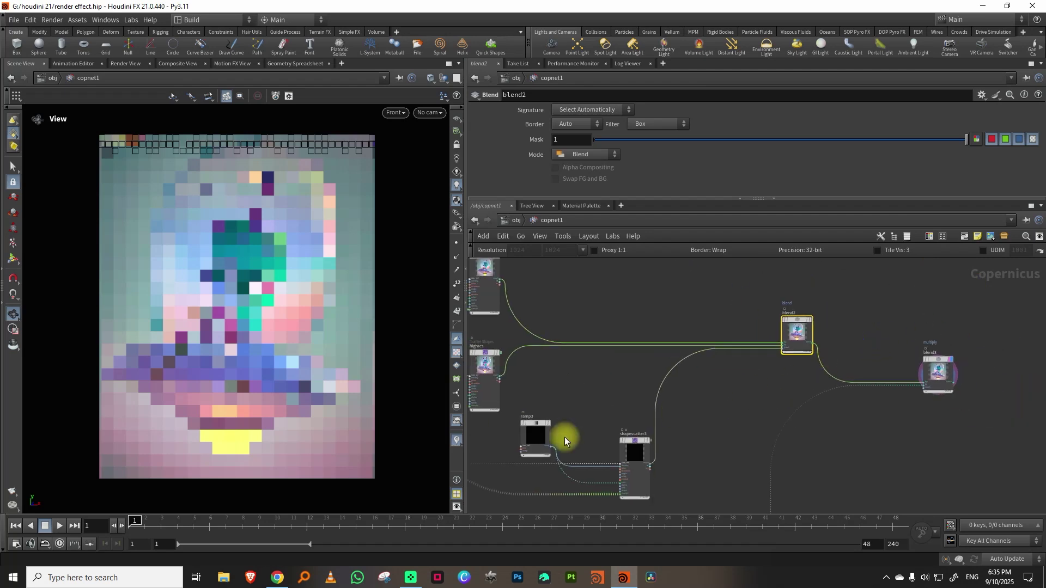
- Try 32 Stamps on the highres scatter node and scrub the timeline to preview the coarser reveal
drag(194, 524, 397, 536)
middle_drag(698, 350, 844, 357)
click(639, 391)
click(640, 137)
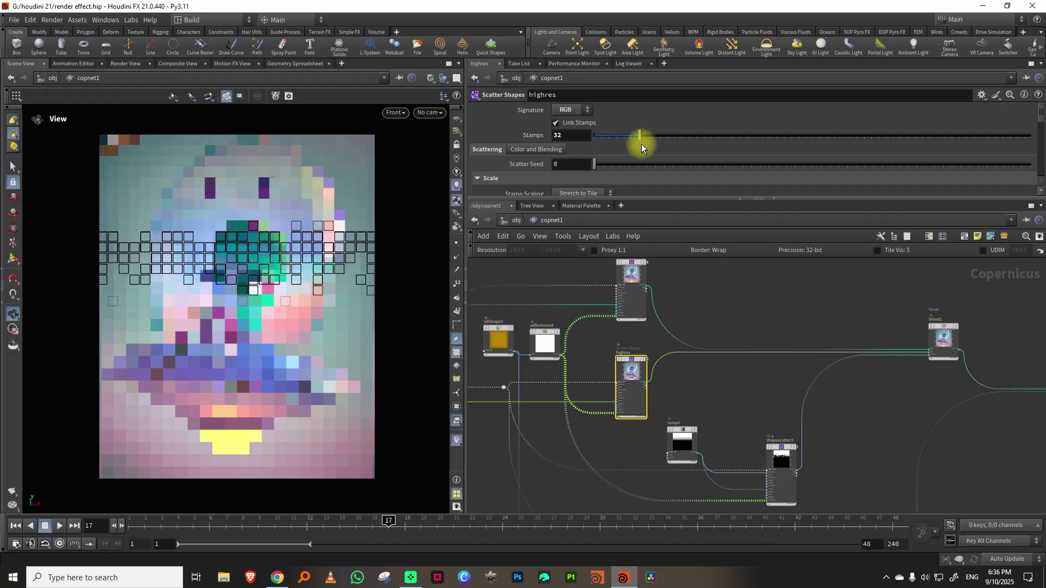
drag(180, 532, 453, 534)
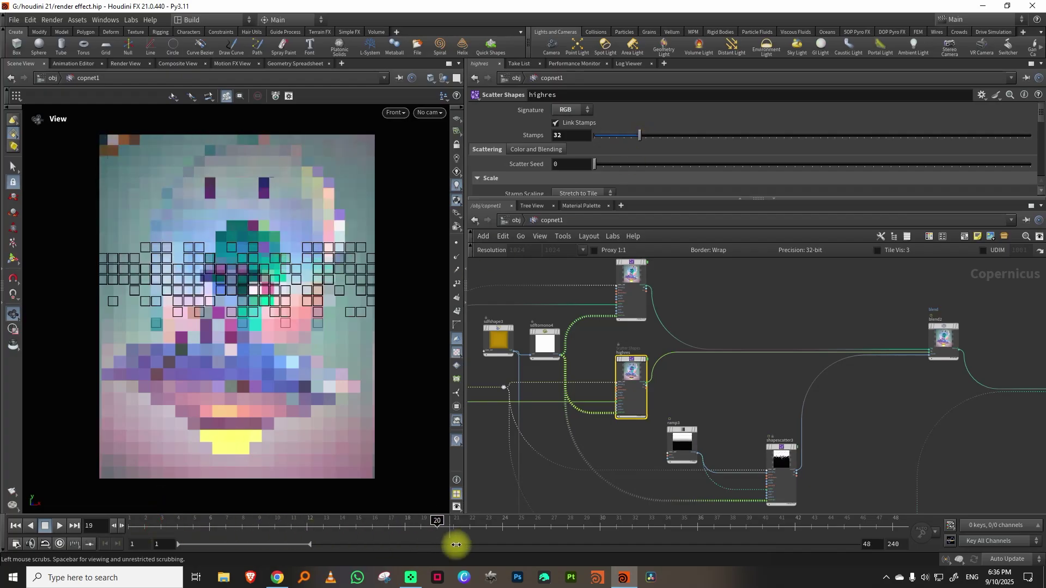
- Try finer Stamps values on the highres node, ending at 76, and preview the reveal up to frame 26
click(752, 135)
drag(129, 532, 275, 533)
click(704, 137)
drag(194, 518, 544, 560)
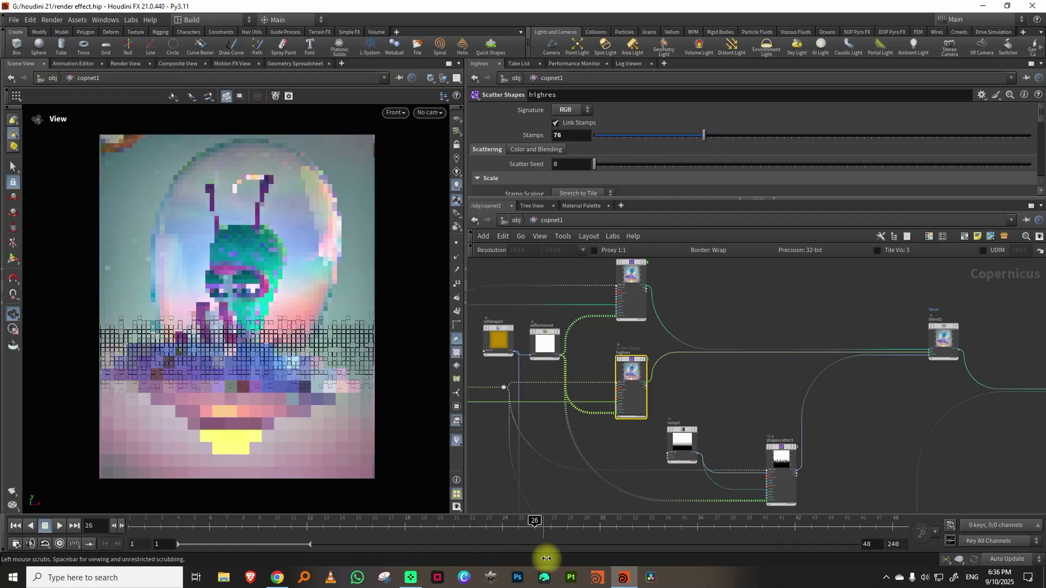
- Set the highres node's Stamps back to 51 and scrub to frame 17 to check the full network
click(667, 136)
drag(181, 523, 374, 544)
scroll(823, 392, down, 4)
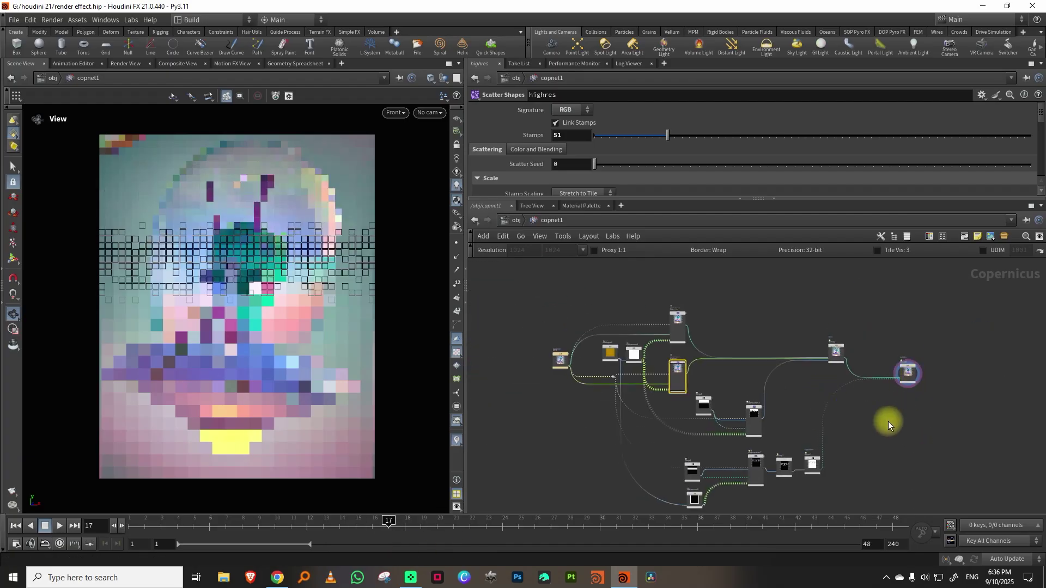